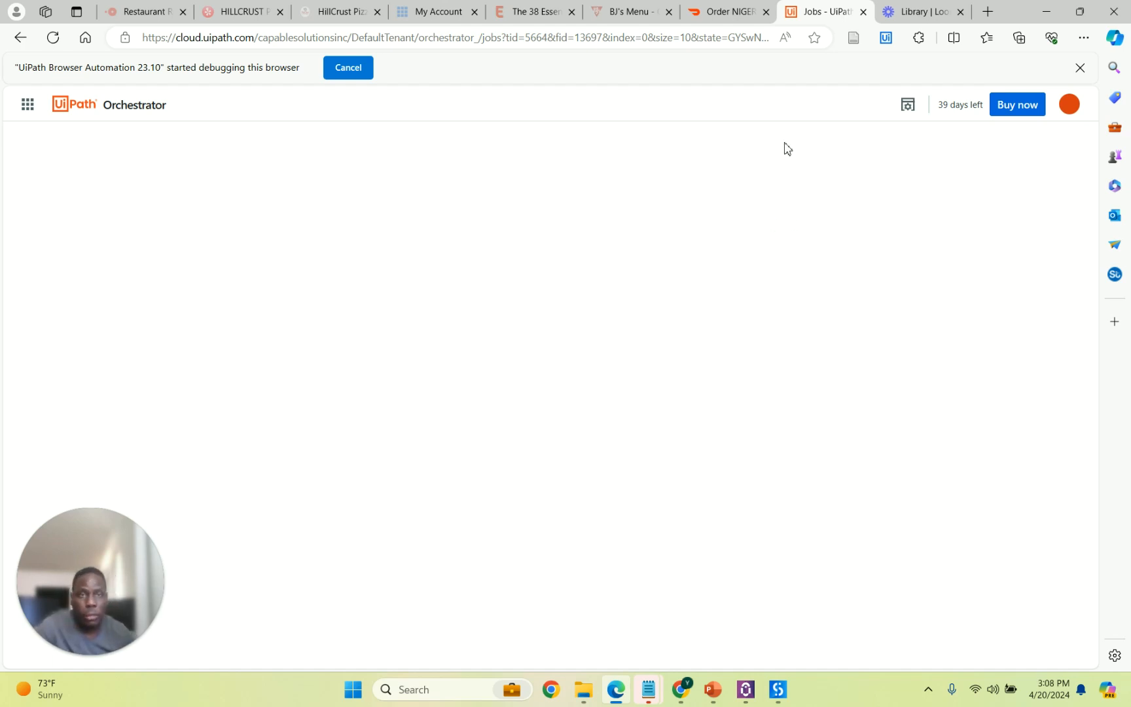
# Sign out of the current UiPath Orchestrator account from the profile menu.
pyautogui.click(1070, 108)
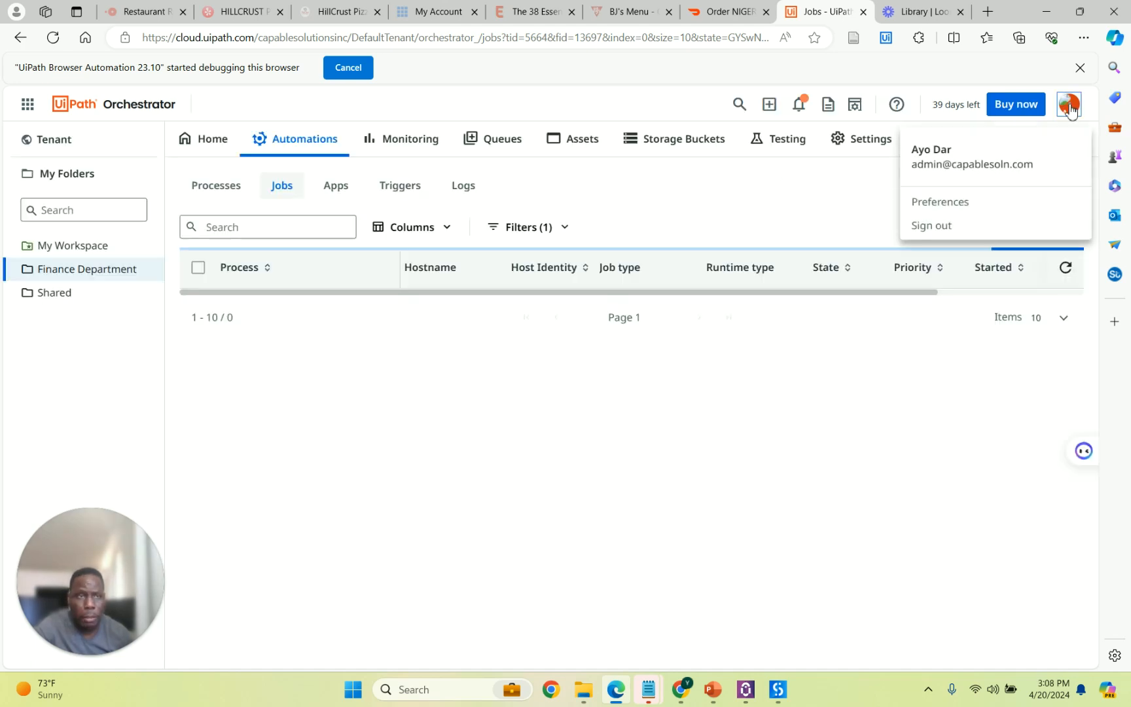
pyautogui.click(948, 226)
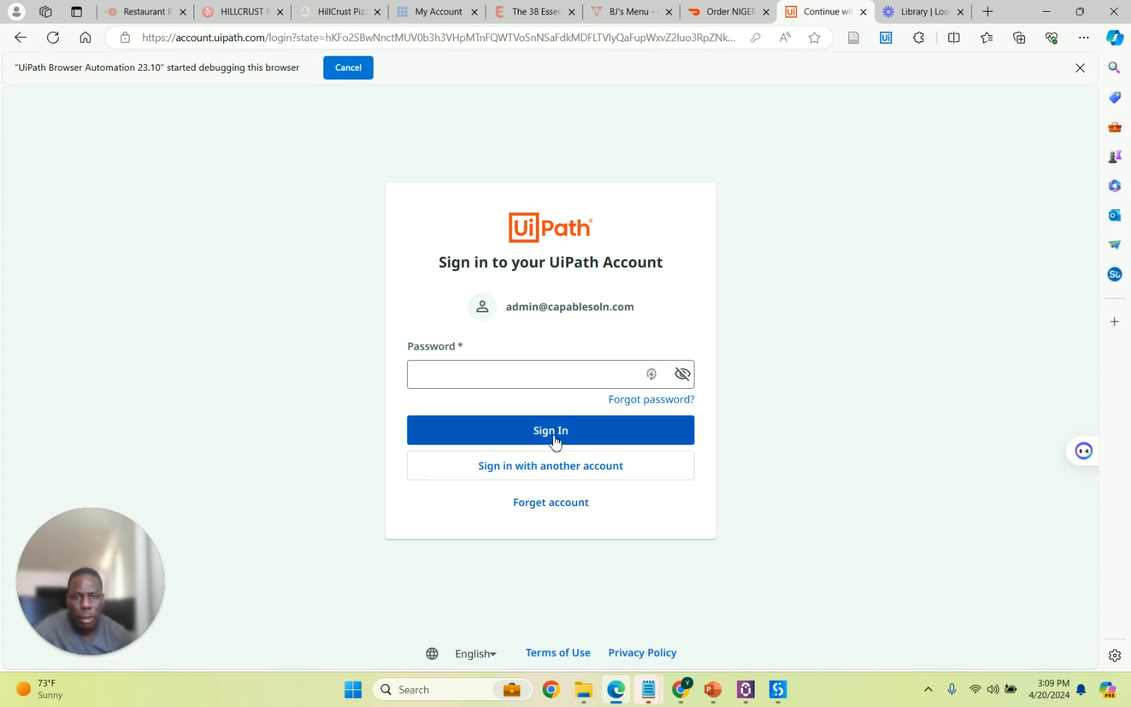
# Choose to sign in with another account by email and enter that account's email address.
pyautogui.click(550, 473)
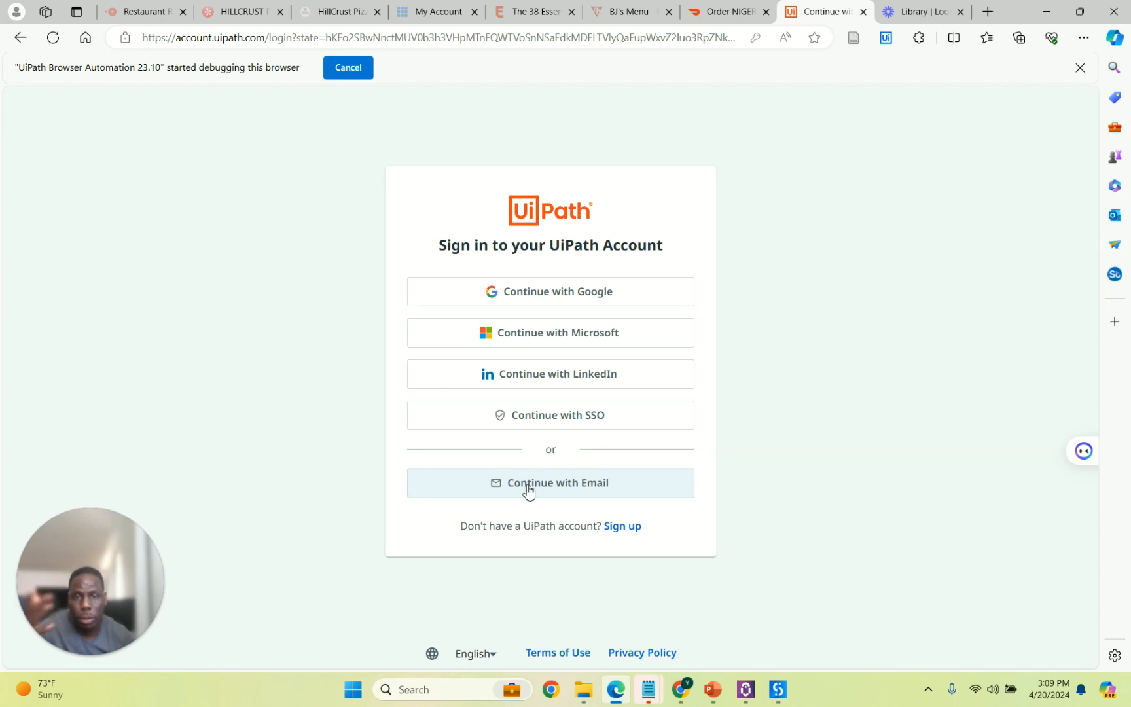
pyautogui.click(543, 488)
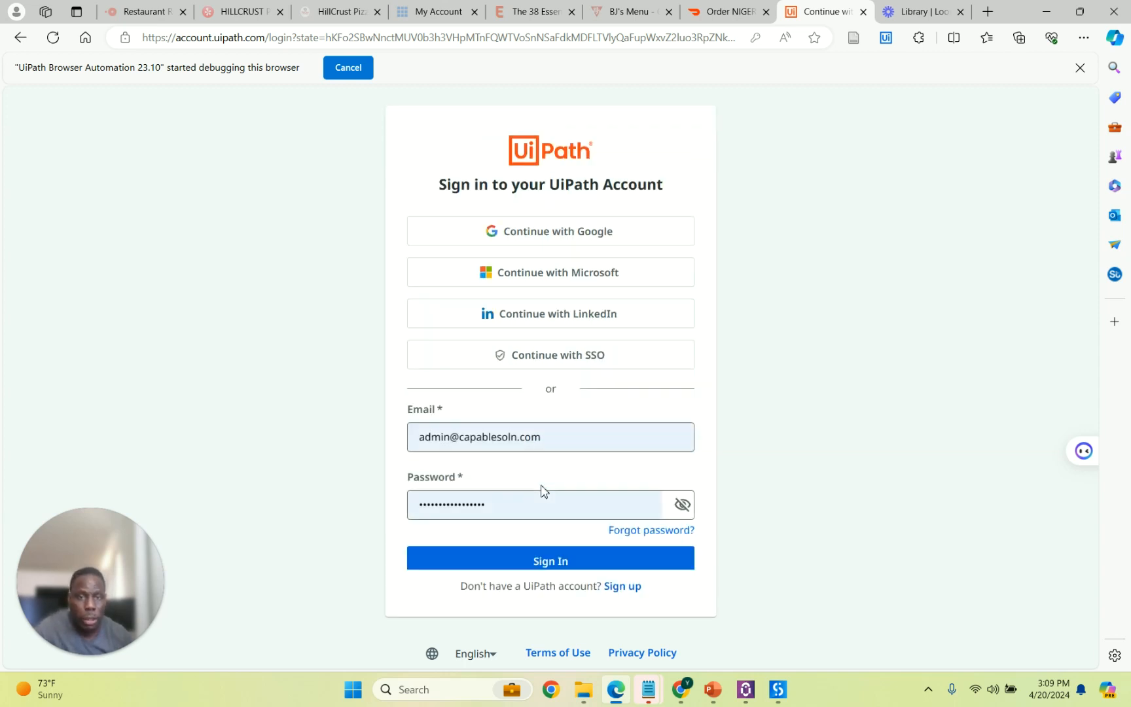
pyautogui.moveTo(558, 436); pyautogui.dragTo(361, 421)
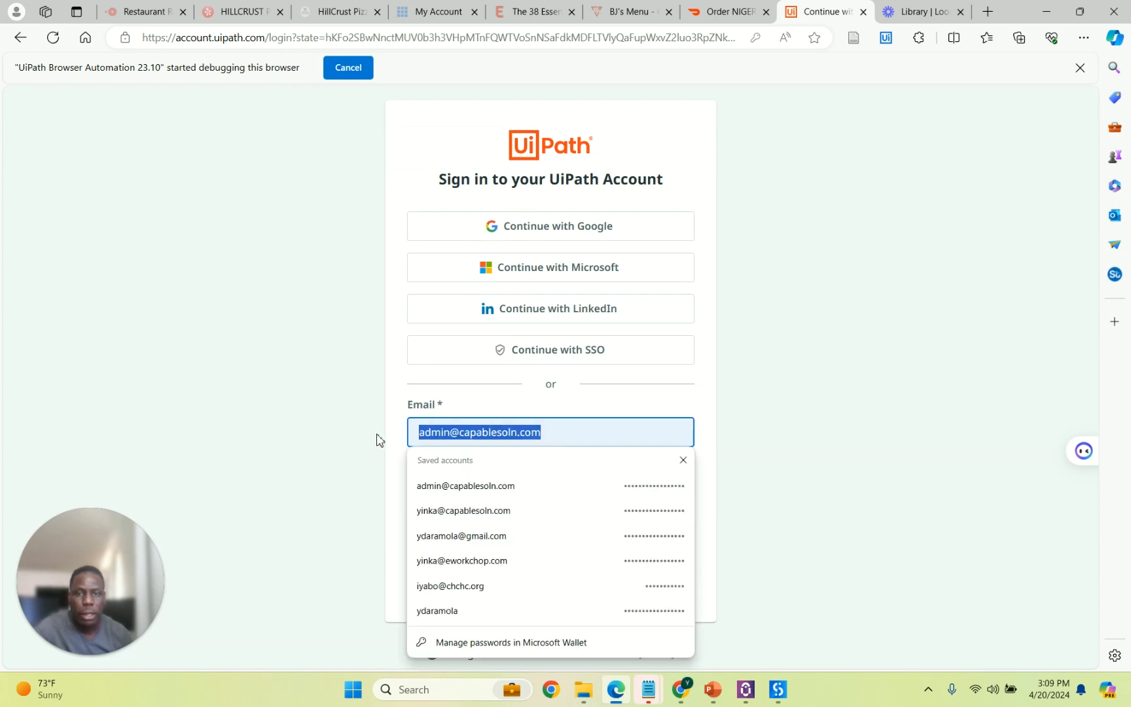
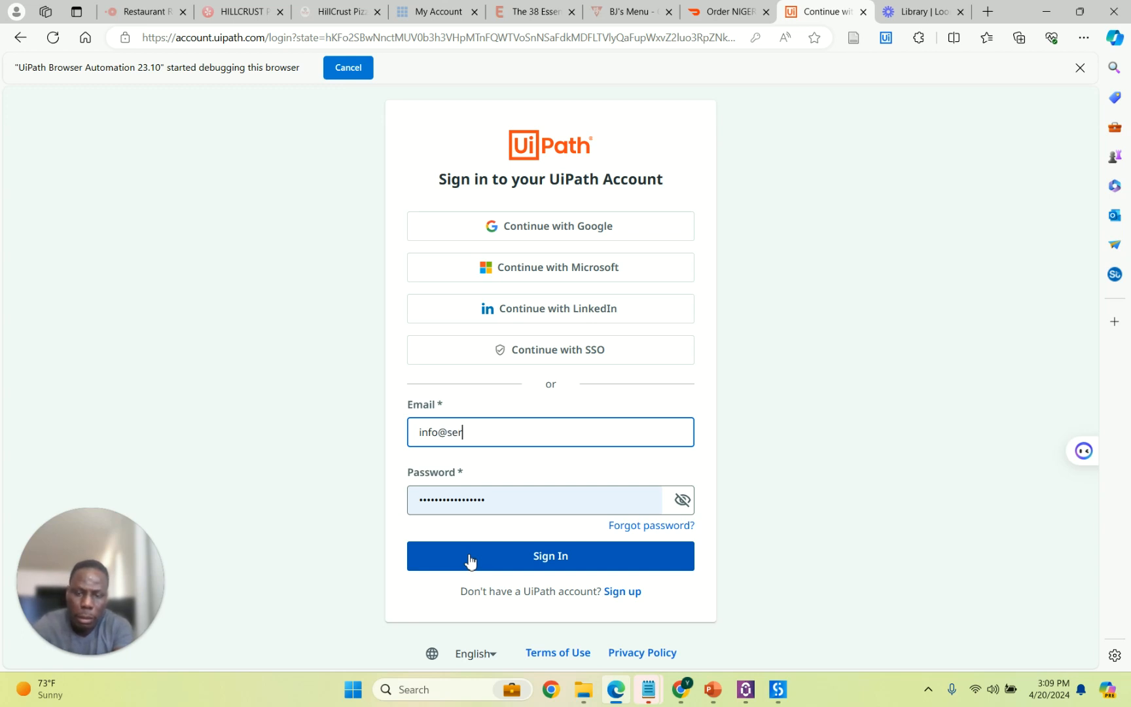
pyautogui.press('Tab')
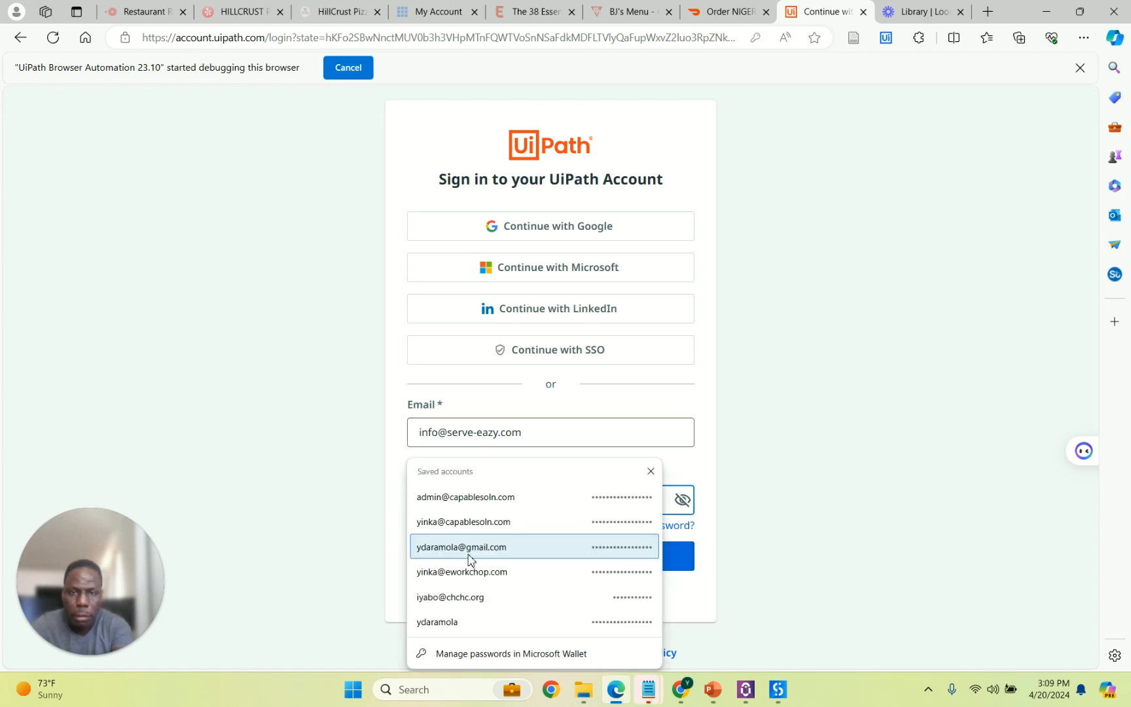
# Enter the account password and submit the sign-in.
pyautogui.click(789, 494)
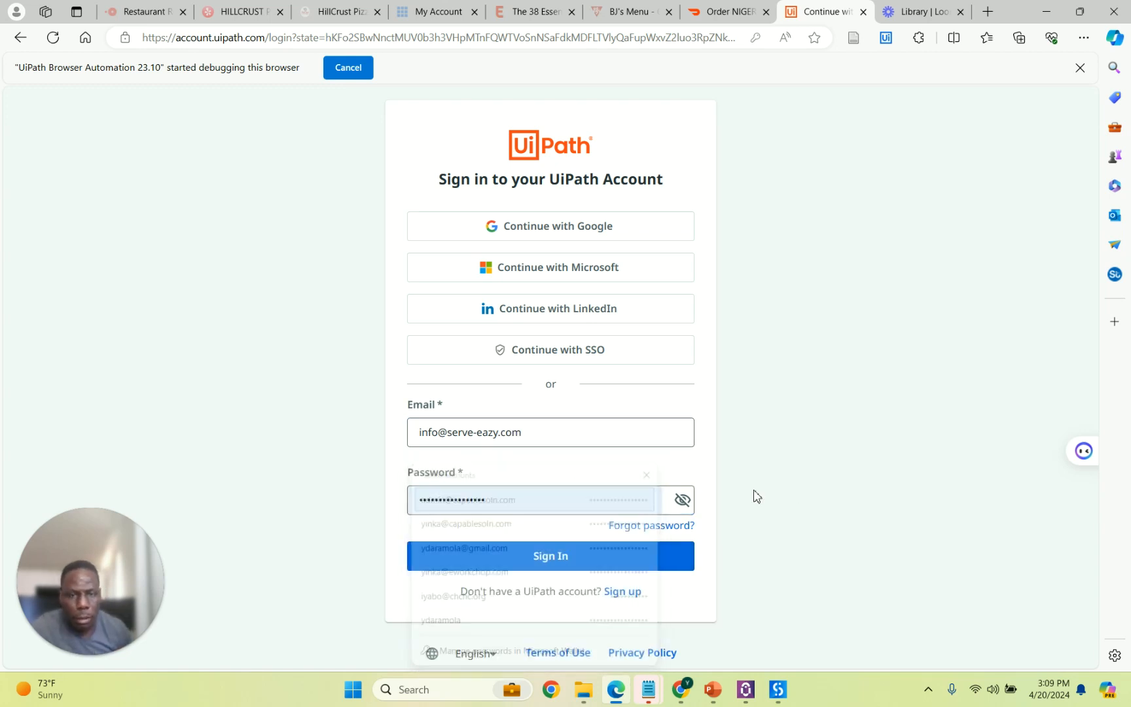
pyautogui.click(600, 497)
pyautogui.click(741, 504)
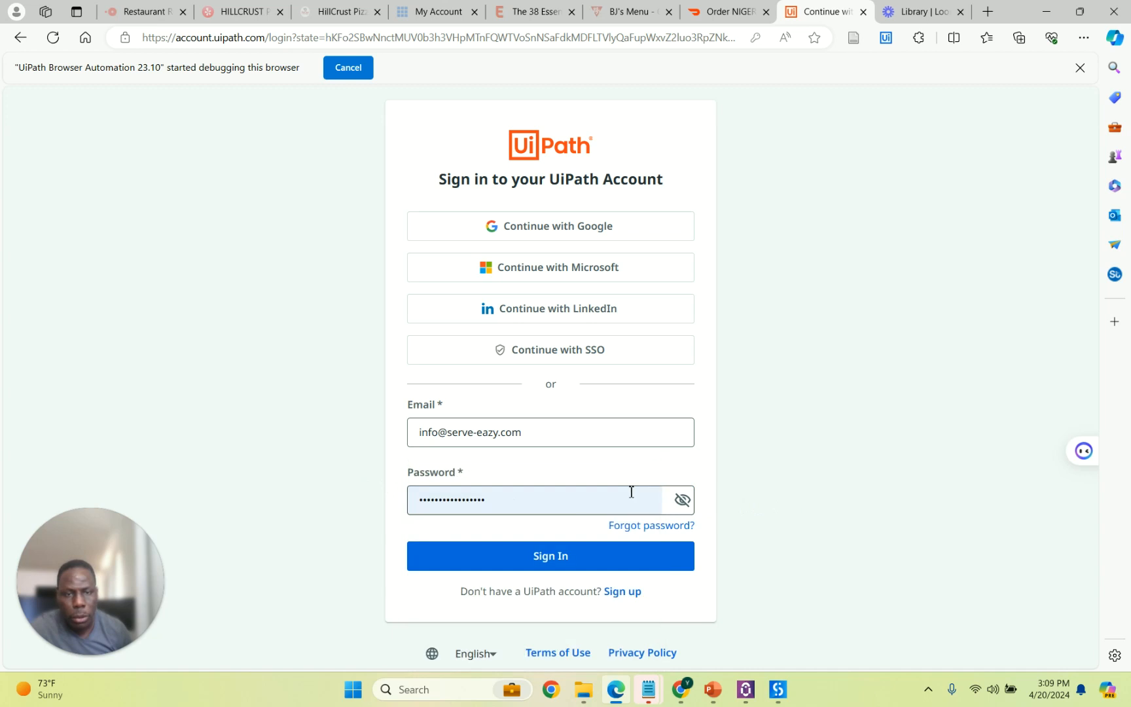
pyautogui.click(579, 500)
pyautogui.click(816, 554)
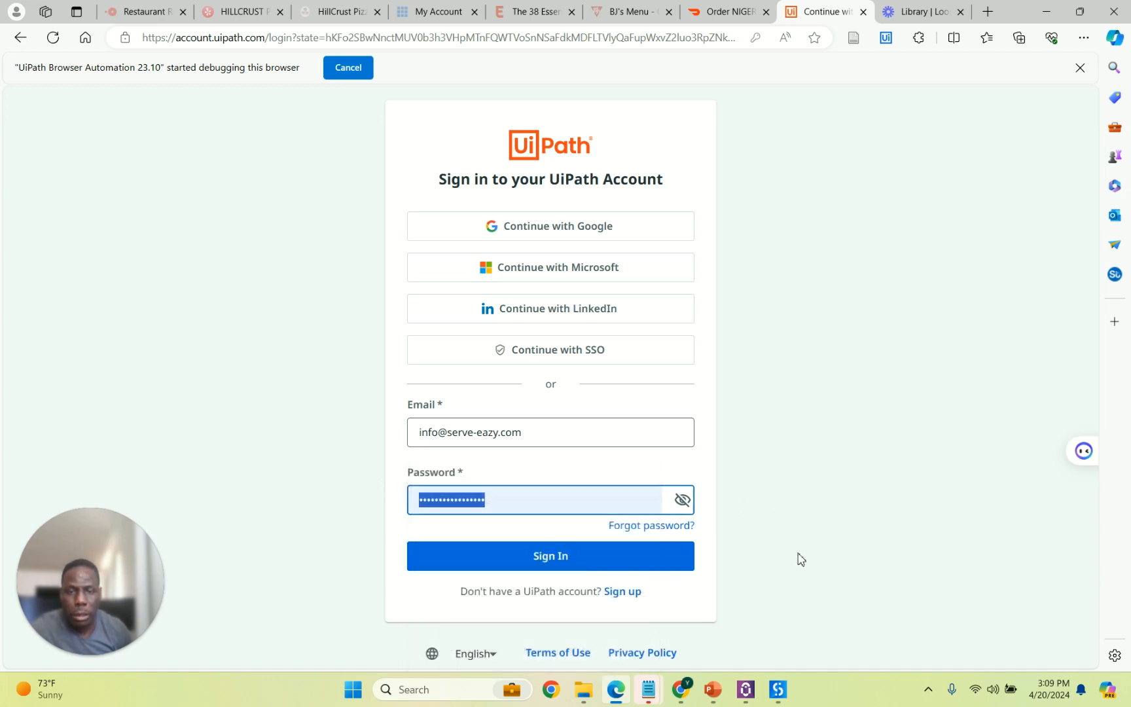
pyautogui.write('••')
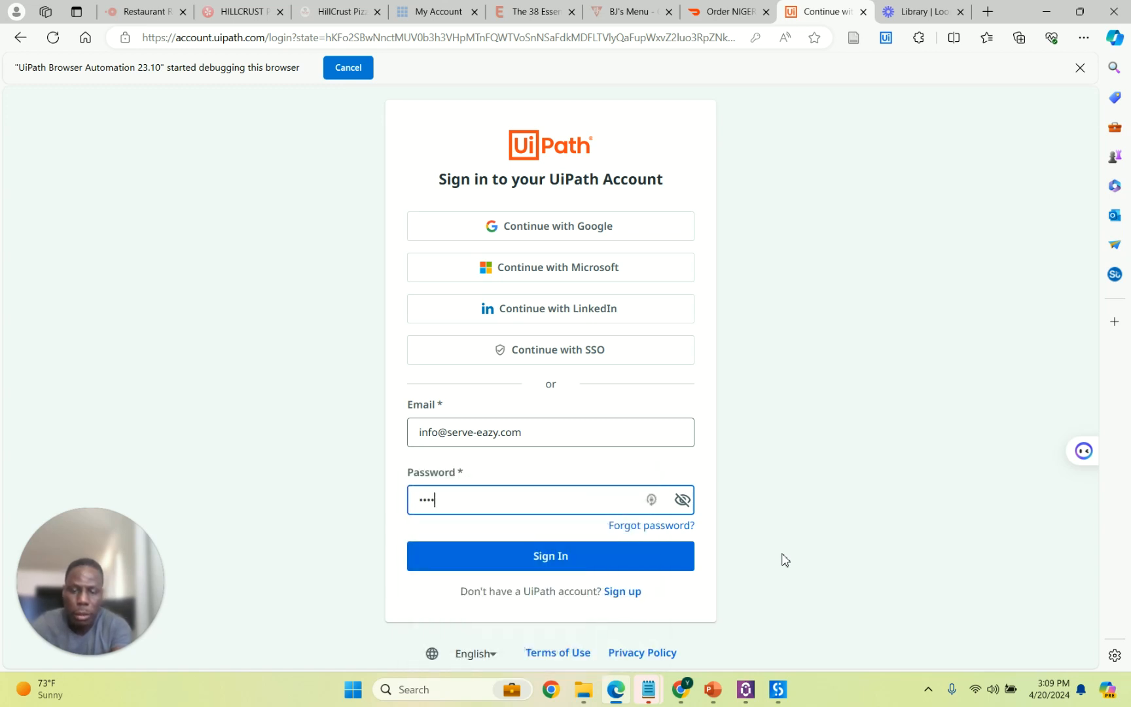
pyautogui.press('BackSpace')
pyautogui.press('BackSpace')
pyautogui.press('BackSpace')
pyautogui.press('BackSpace')
pyautogui.press('BackSpace')
pyautogui.press('BackSpace')
pyautogui.write('•••')
pyautogui.press('Return')
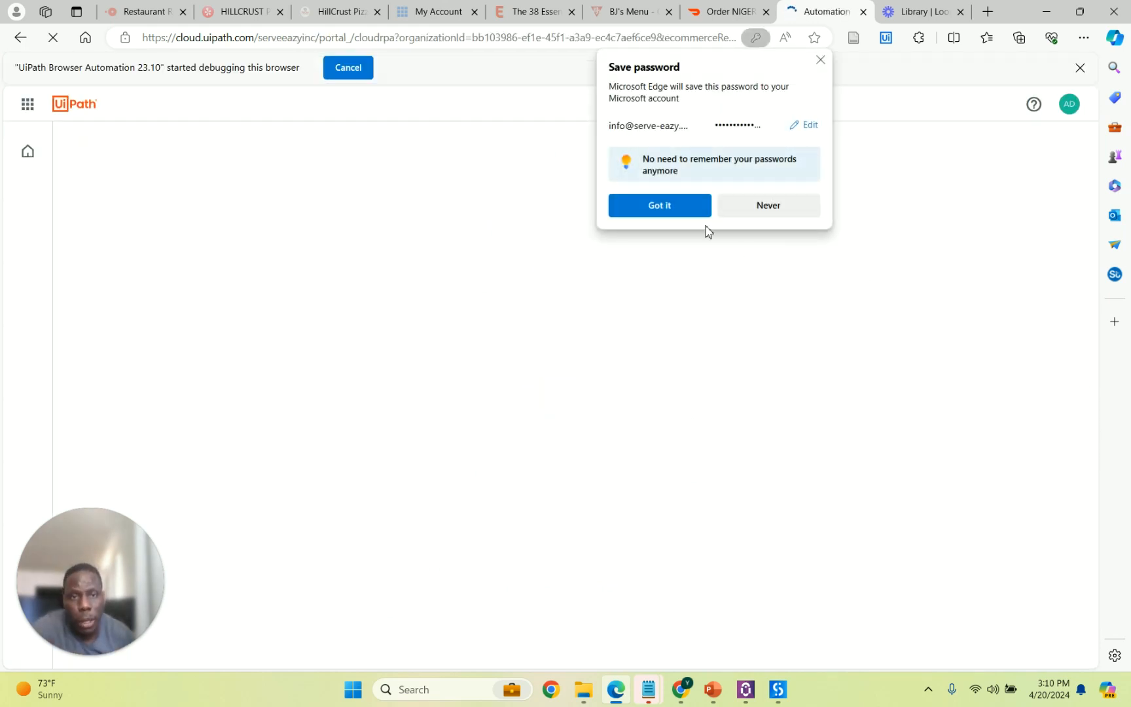
# Dismiss the save-password prompt, open Orchestrator and switch to the Tenant view.
pyautogui.click(681, 208)
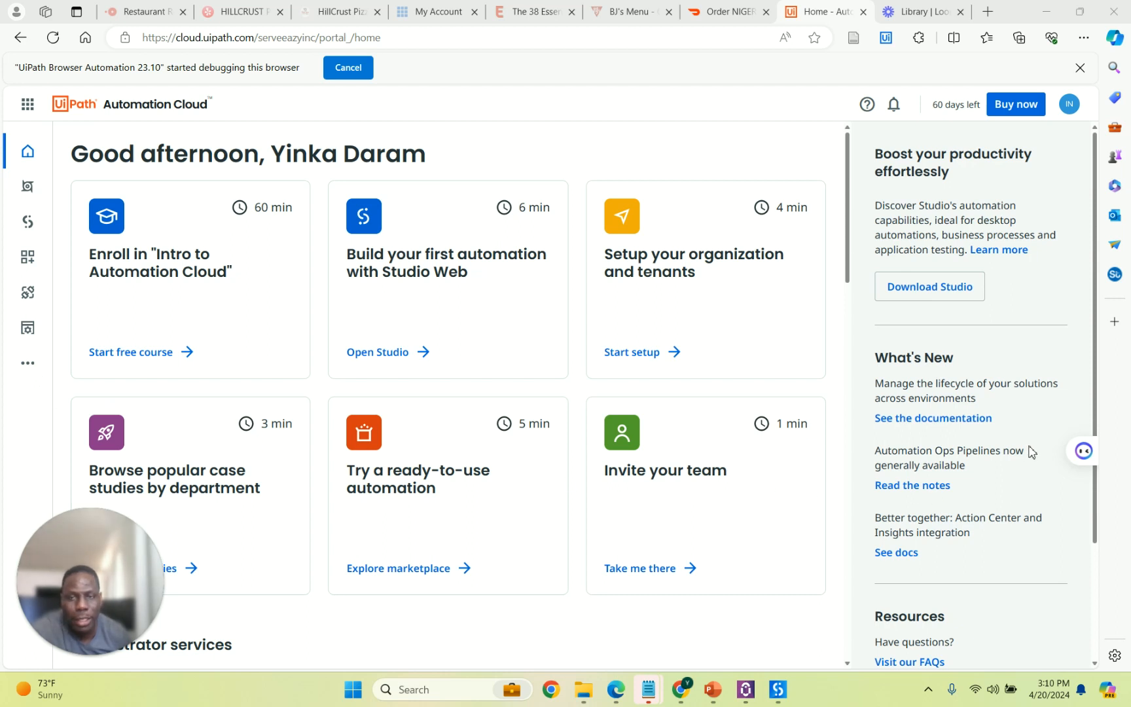
pyautogui.click(28, 188)
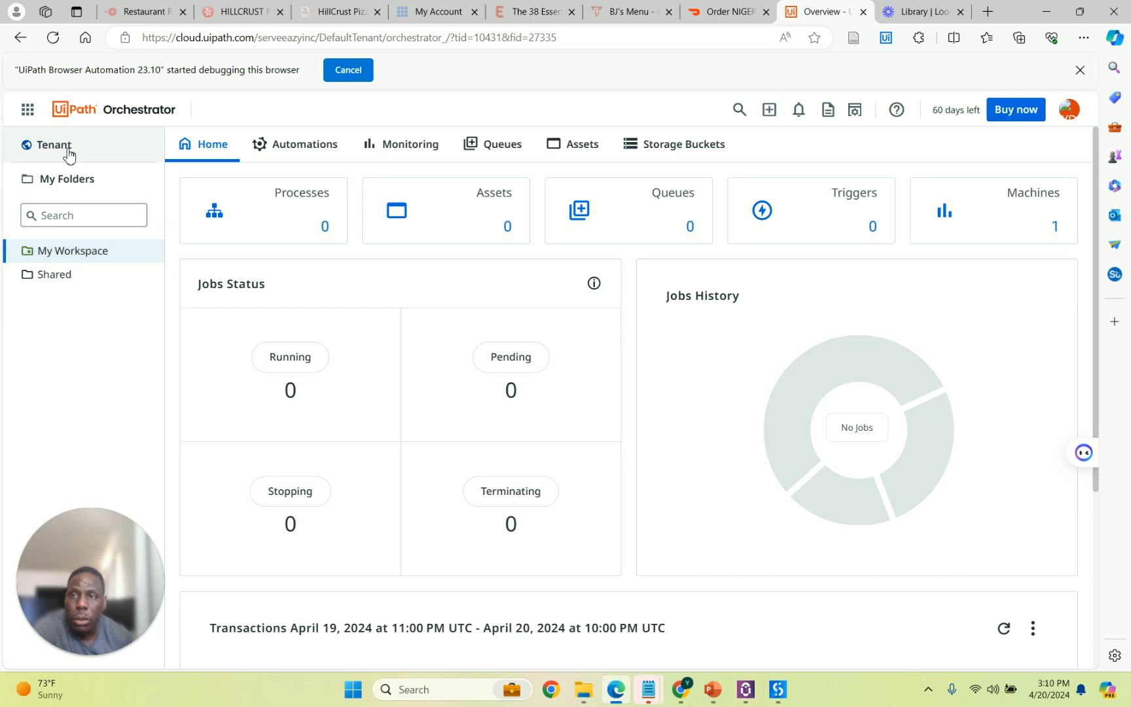
pyautogui.click(68, 155)
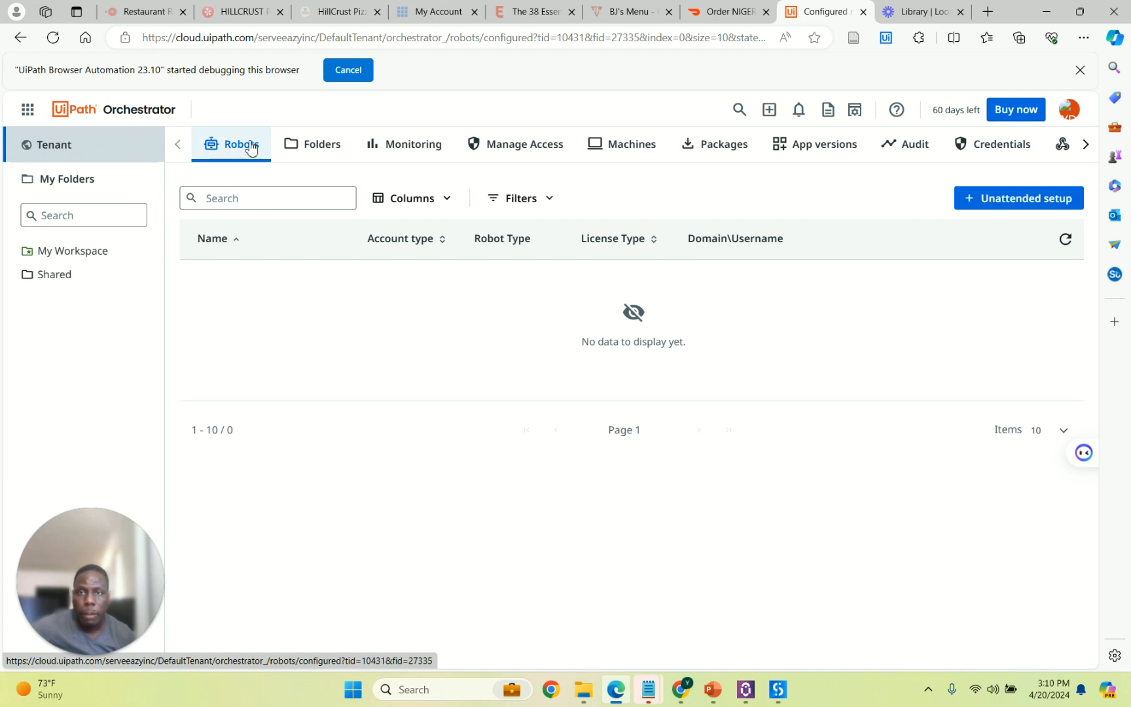
# Look through the tenant's Folders and Monitoring pages, then return to Robots.
pyautogui.click(308, 149)
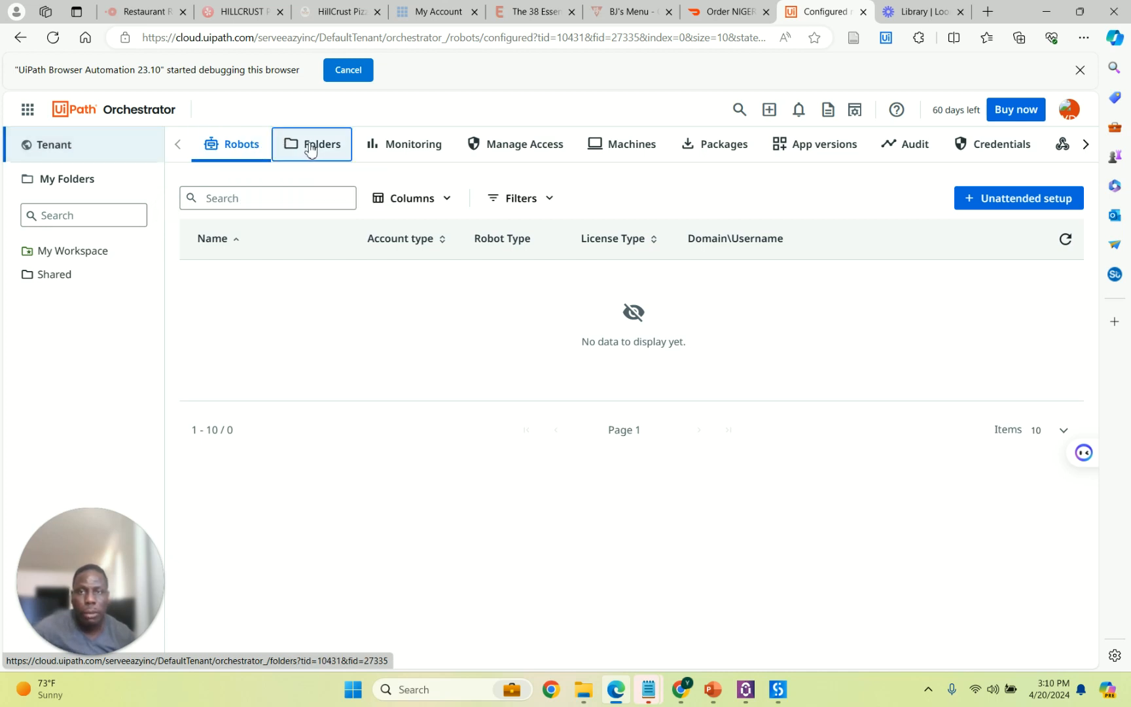
pyautogui.click(393, 145)
pyautogui.click(237, 148)
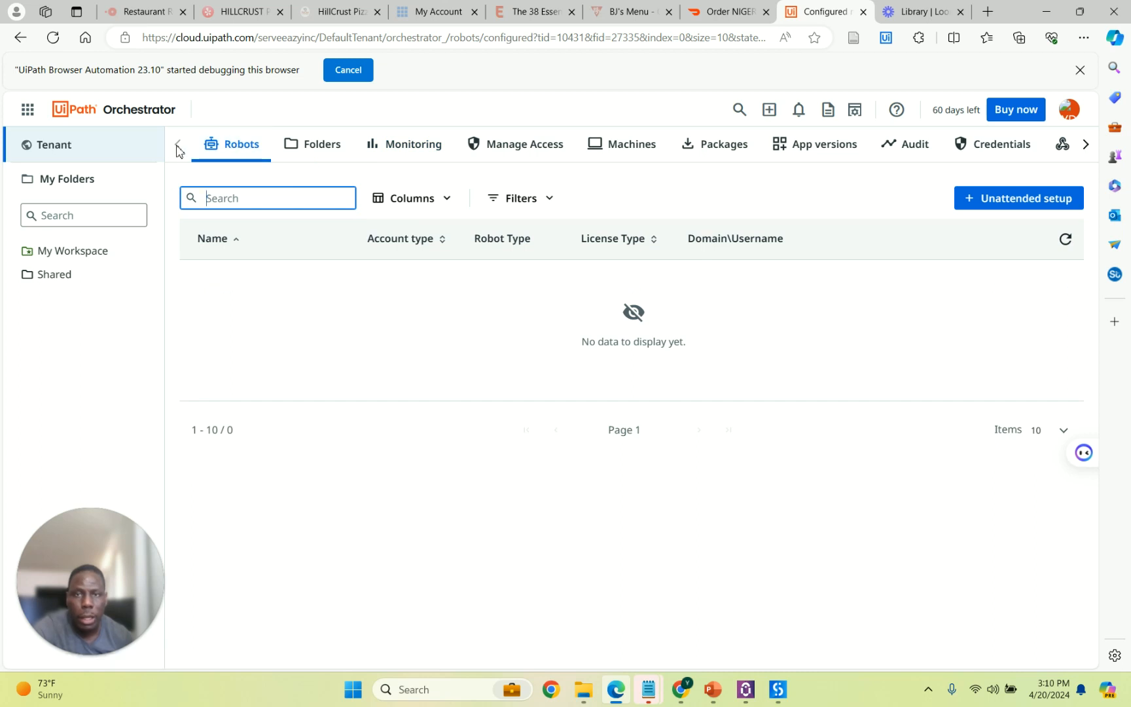
# Select the local user account in Manage Access, briefly bringing up Studio.
pyautogui.click(514, 149)
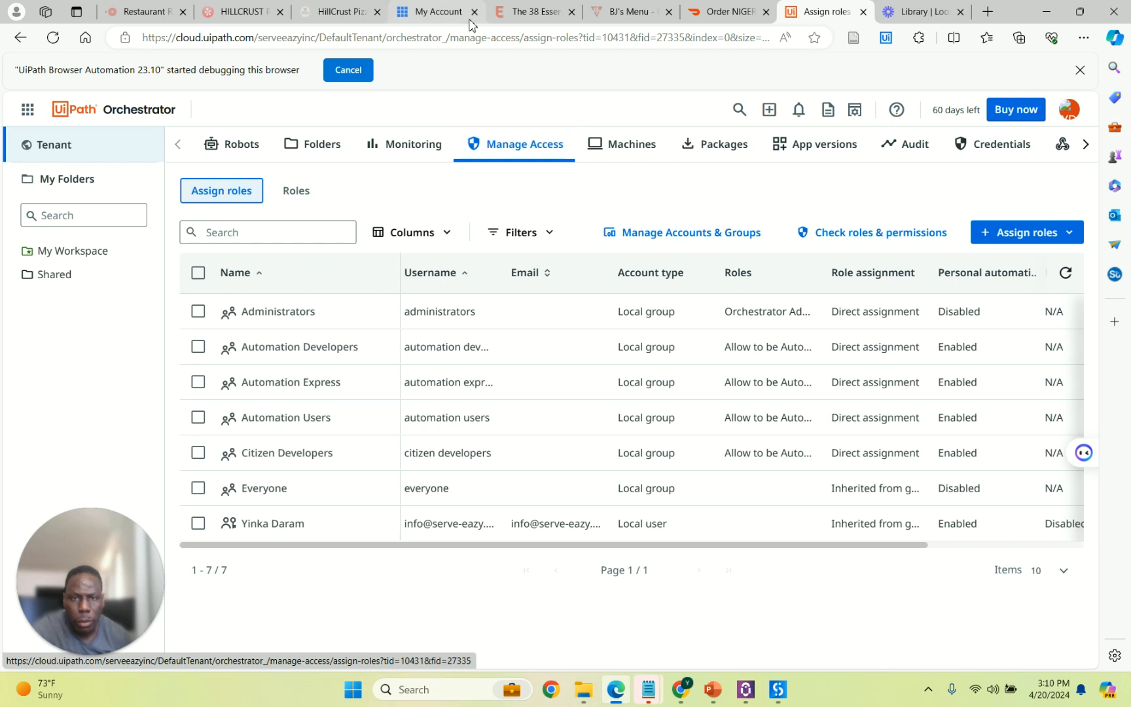
pyautogui.click(198, 526)
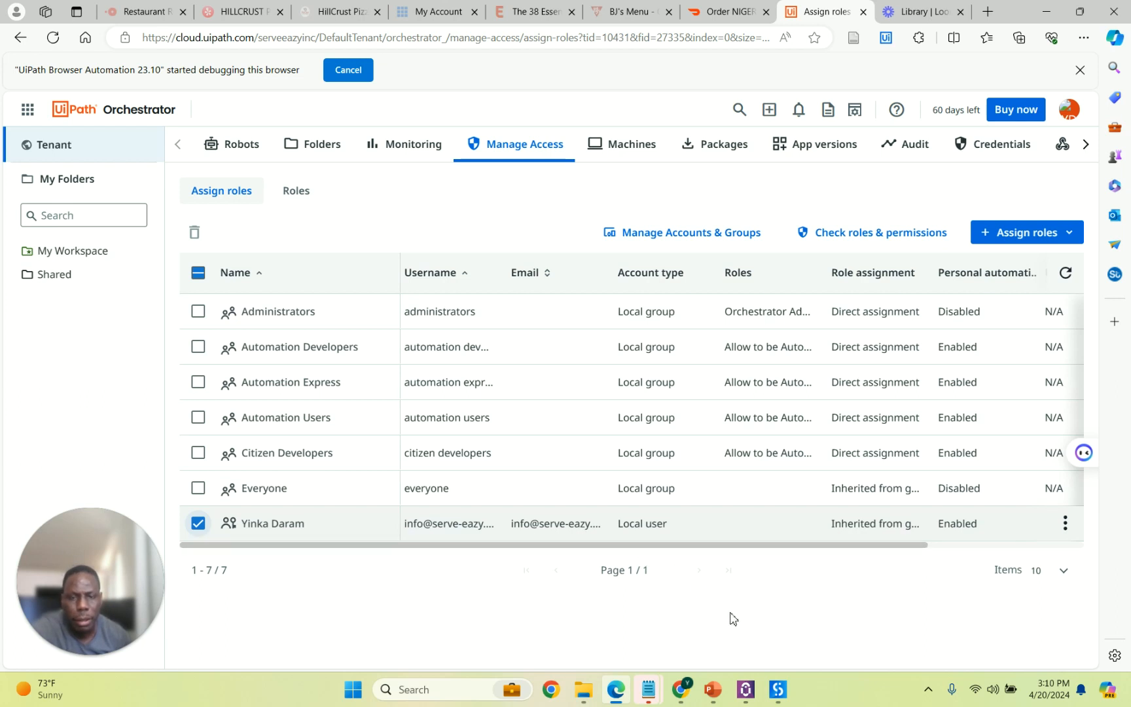
pyautogui.click(778, 693)
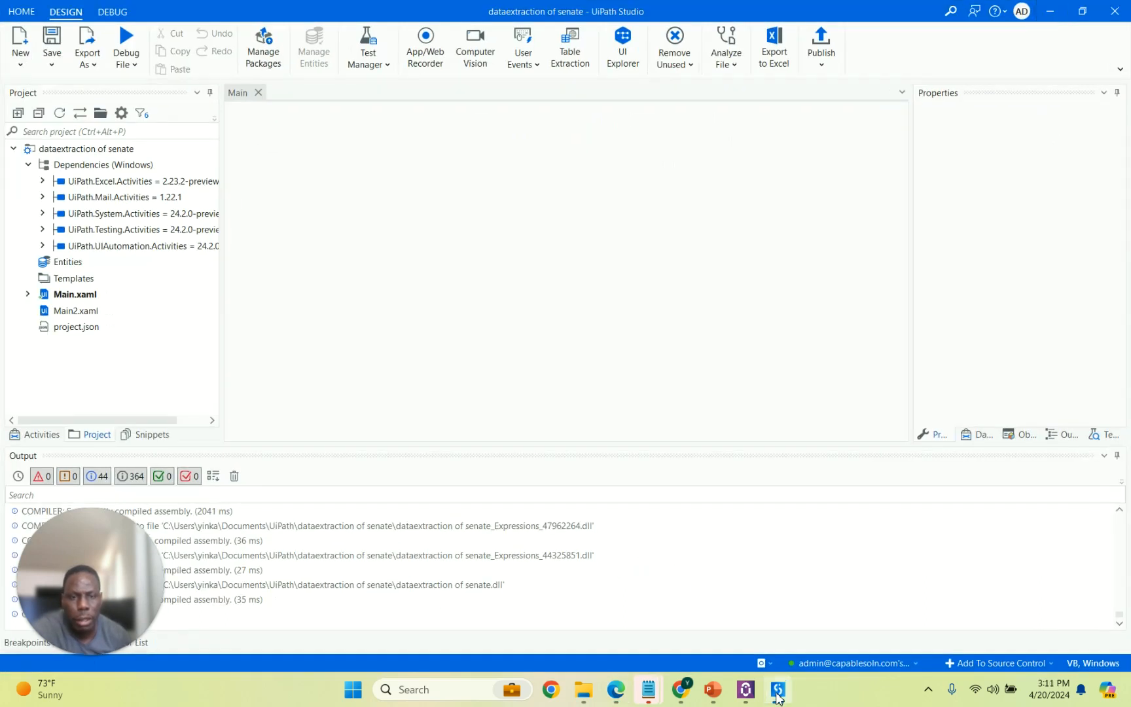
pyautogui.click(778, 692)
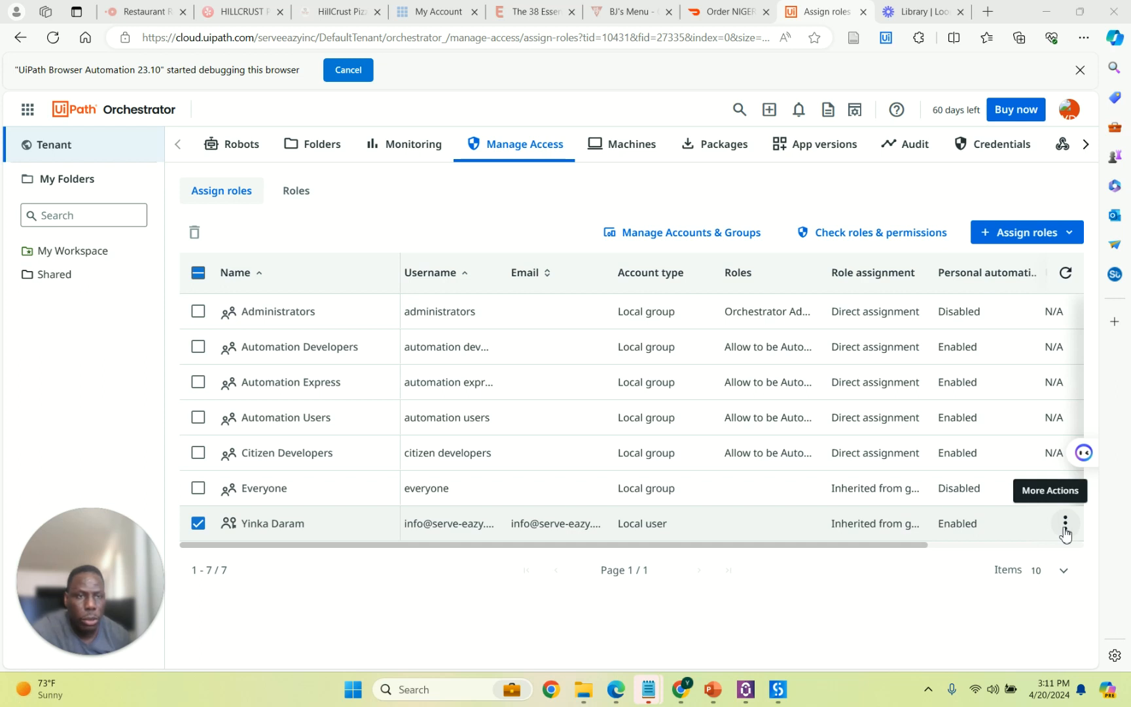
# Edit the local user and give it the Robot and Administrator roles.
pyautogui.click(1064, 527)
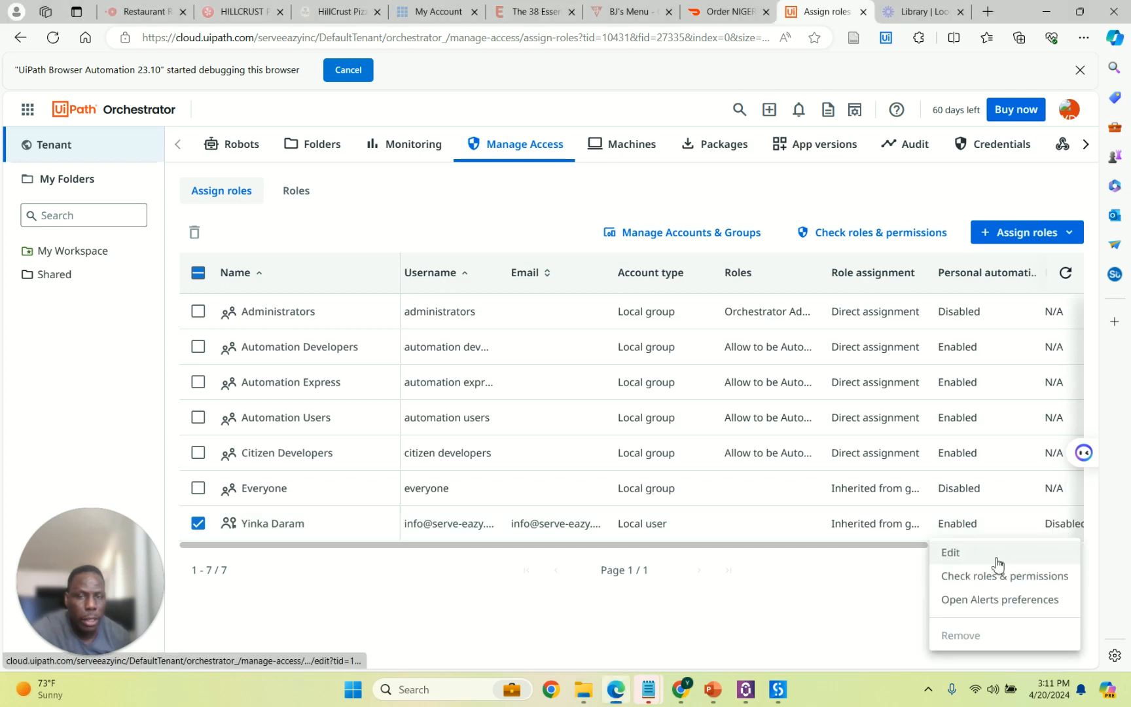
pyautogui.click(999, 563)
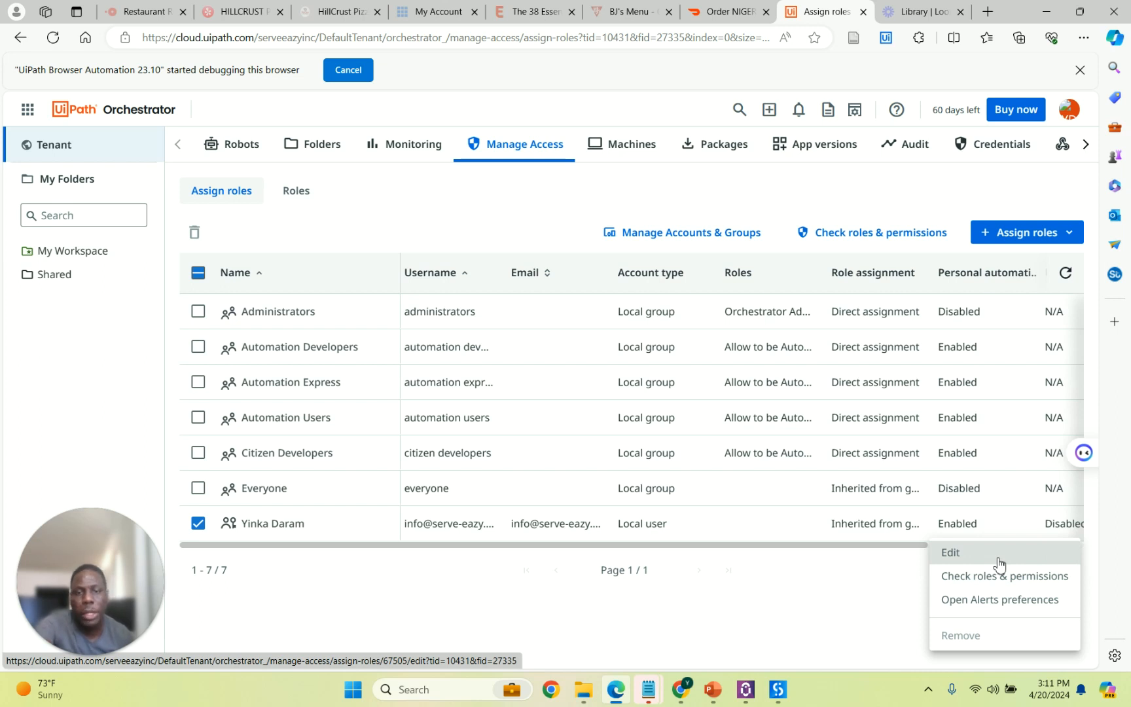
pyautogui.click(999, 563)
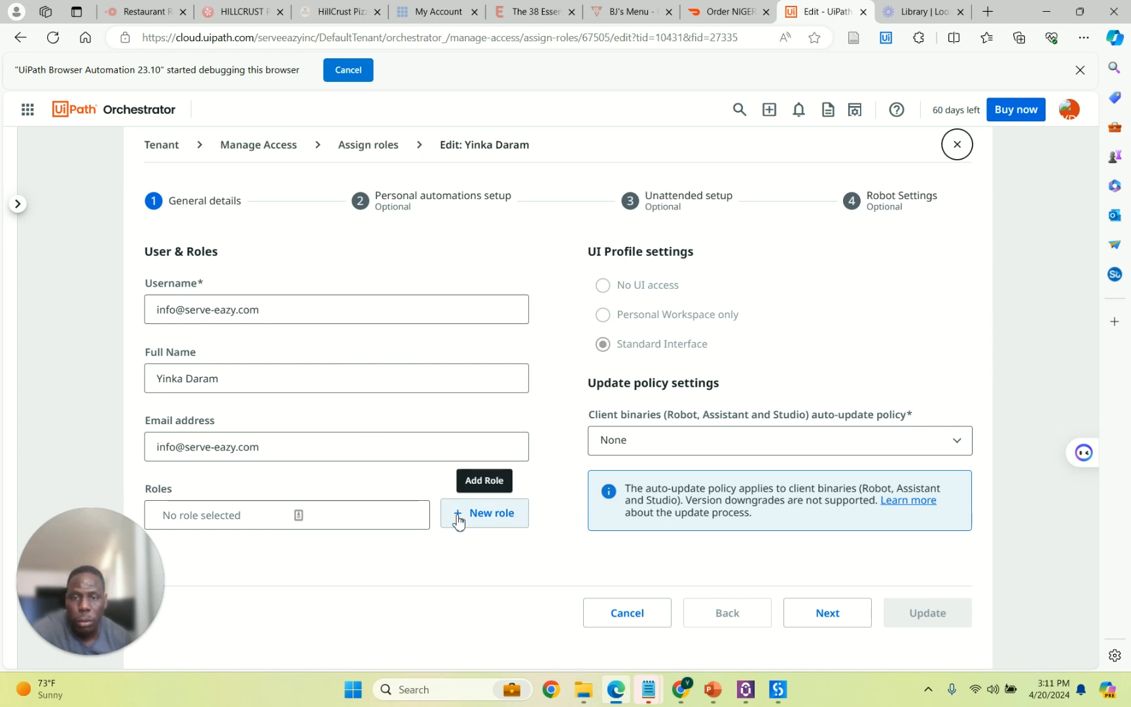
pyautogui.click(356, 522)
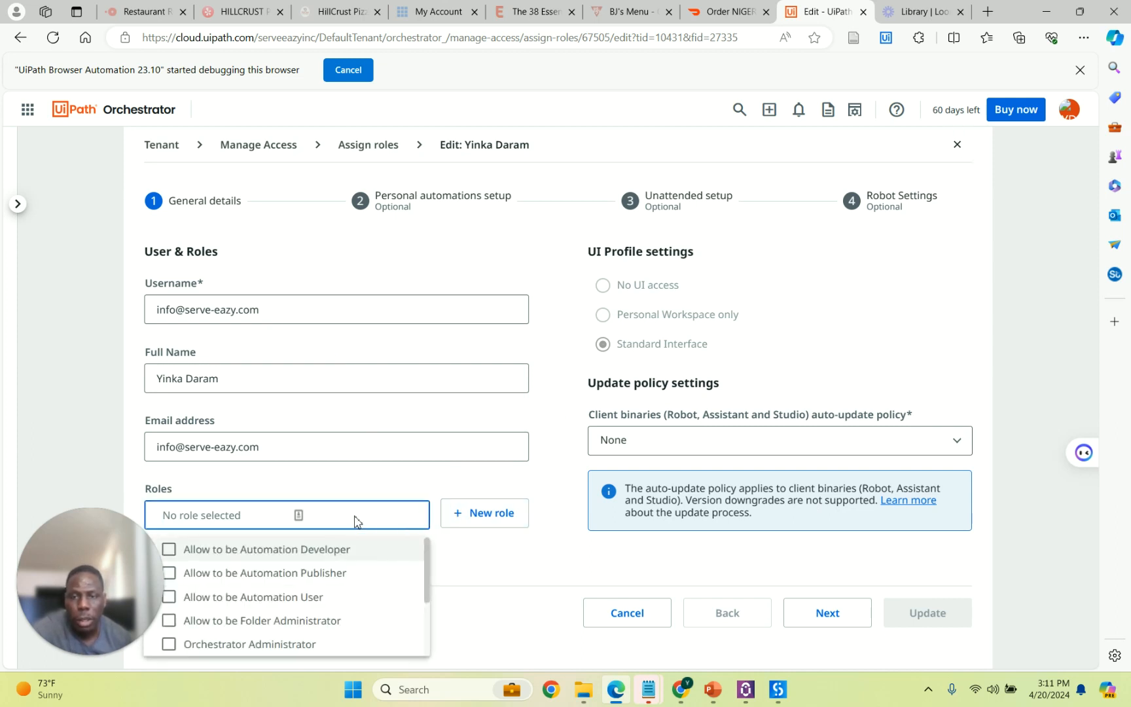
pyautogui.scroll(-3, 378, 570)
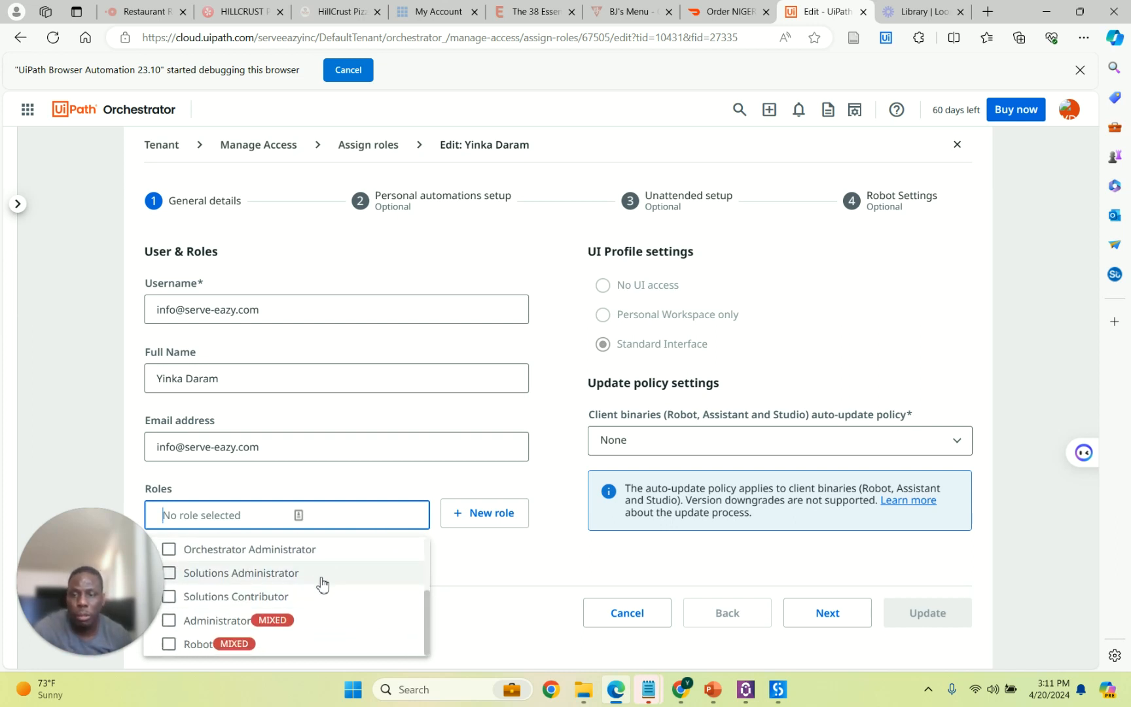
pyautogui.click(169, 645)
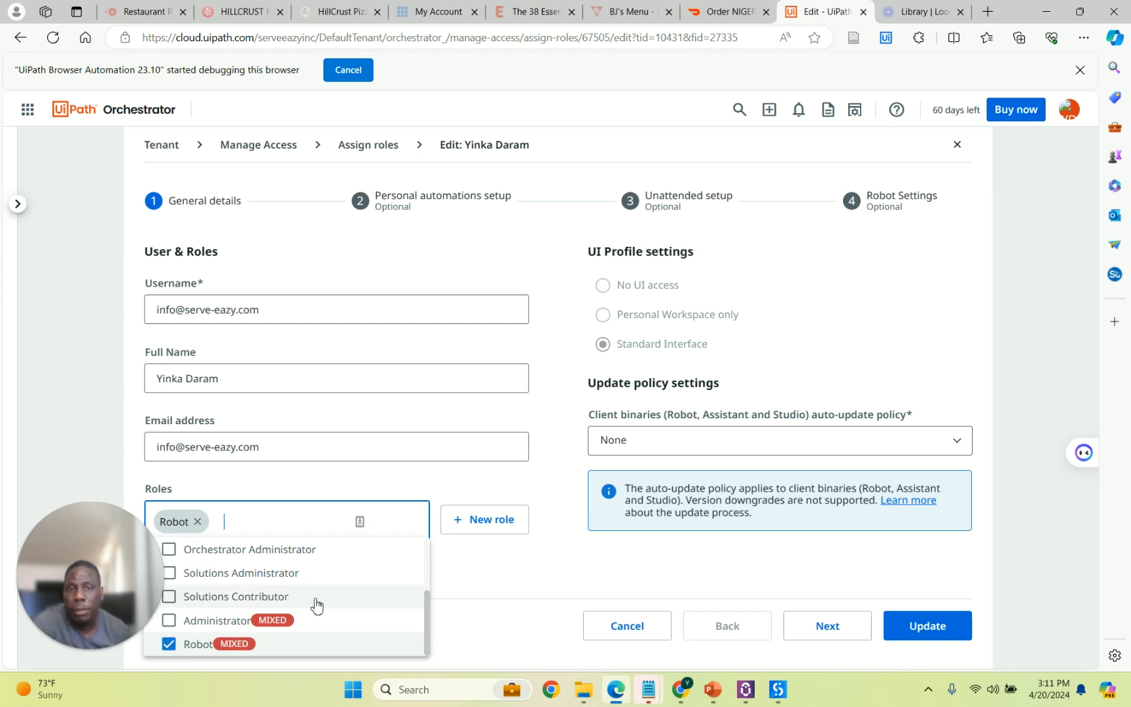
pyautogui.click(169, 625)
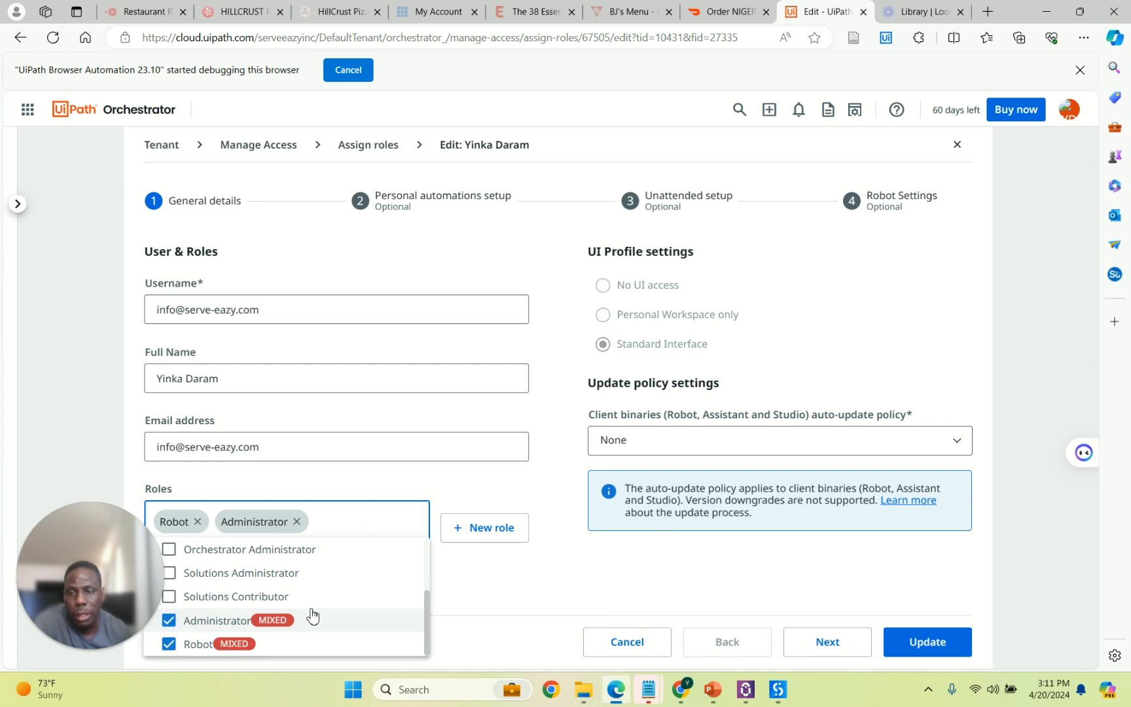
# Also add the Allow to be Automation Developer role to the user.
pyautogui.scroll(1, 274, 603)
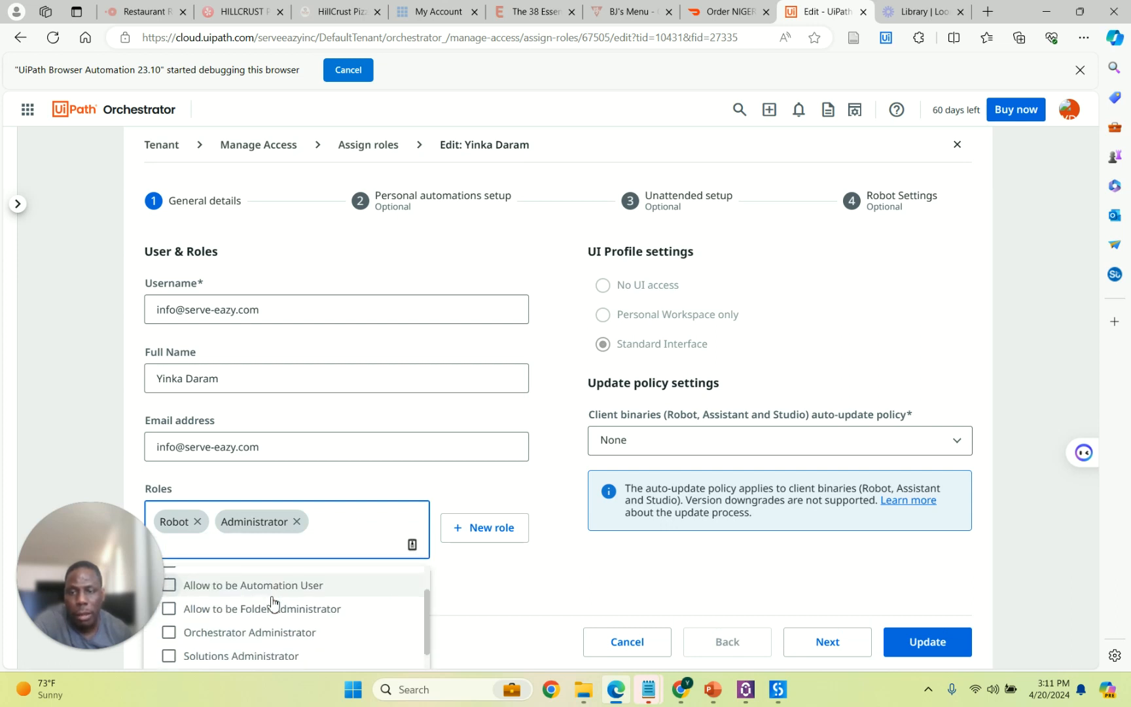
pyautogui.scroll(2, 274, 603)
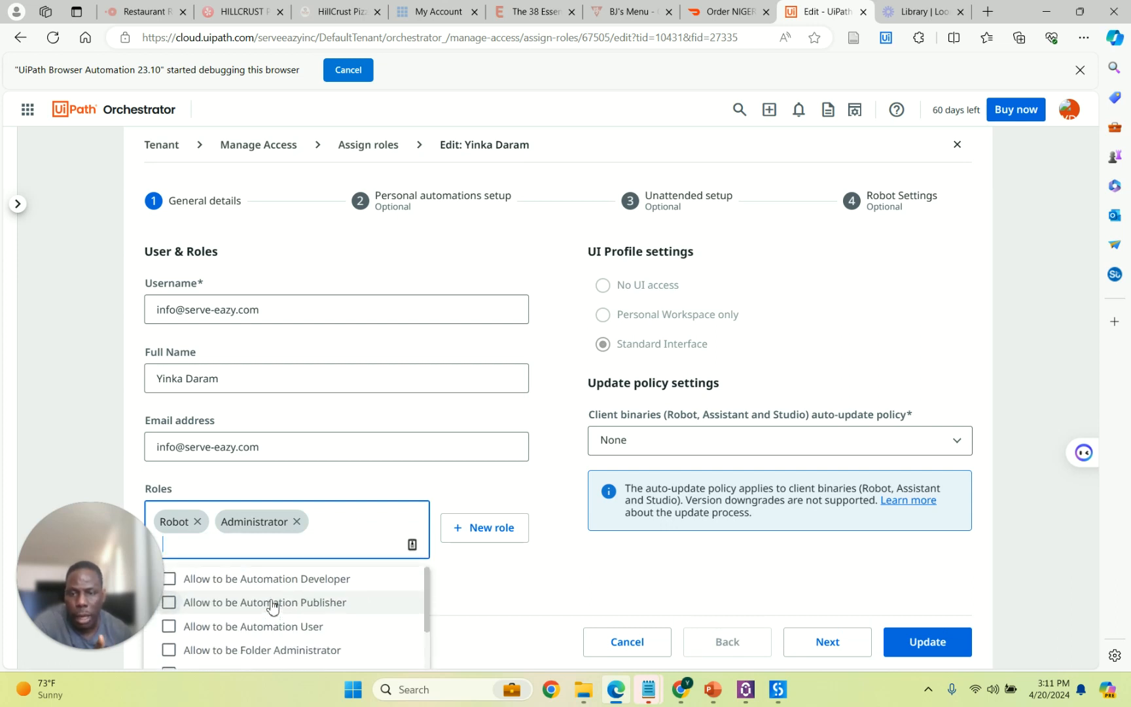
pyautogui.click(170, 580)
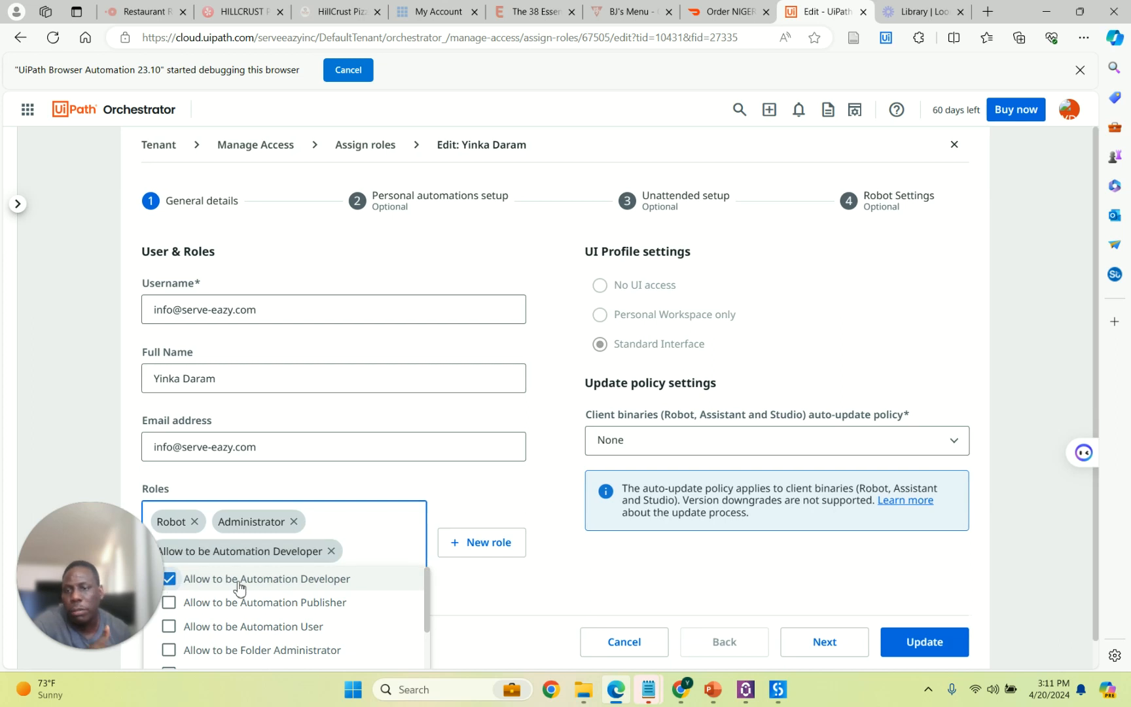
pyautogui.scroll(-1, 375, 591)
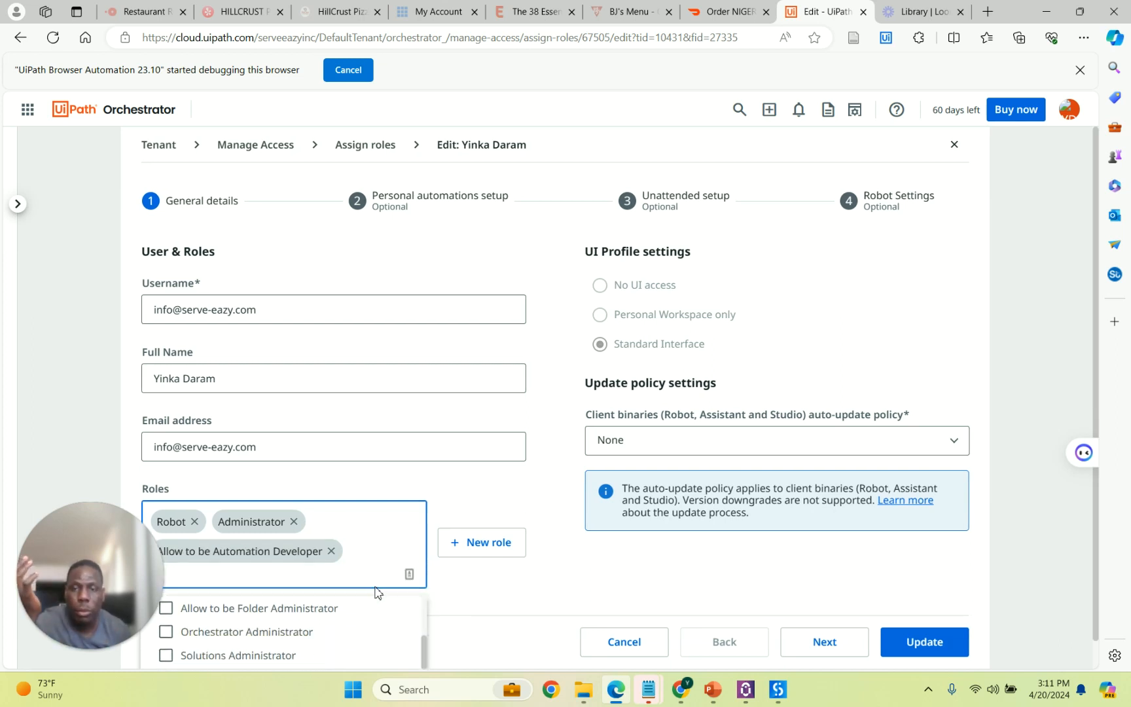
pyautogui.click(487, 589)
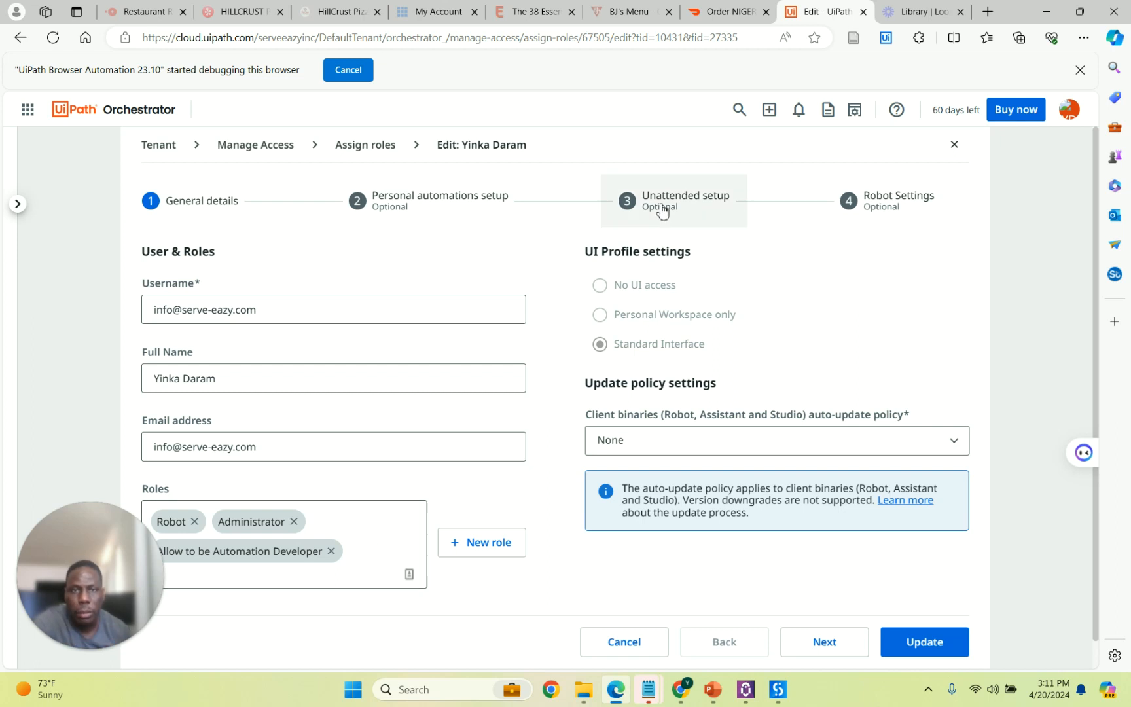
pyautogui.click(426, 207)
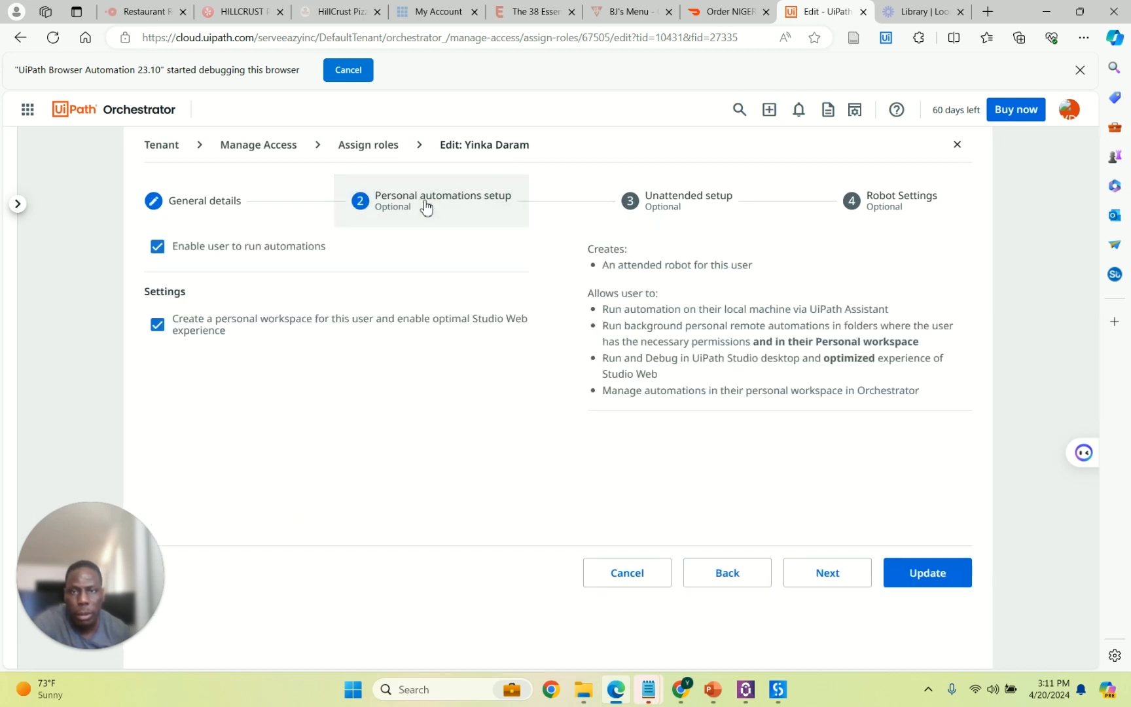
# Keep personal automations and the personal workspace enabled for the user.
pyautogui.click(157, 247)
pyautogui.click(681, 472)
pyautogui.click(157, 246)
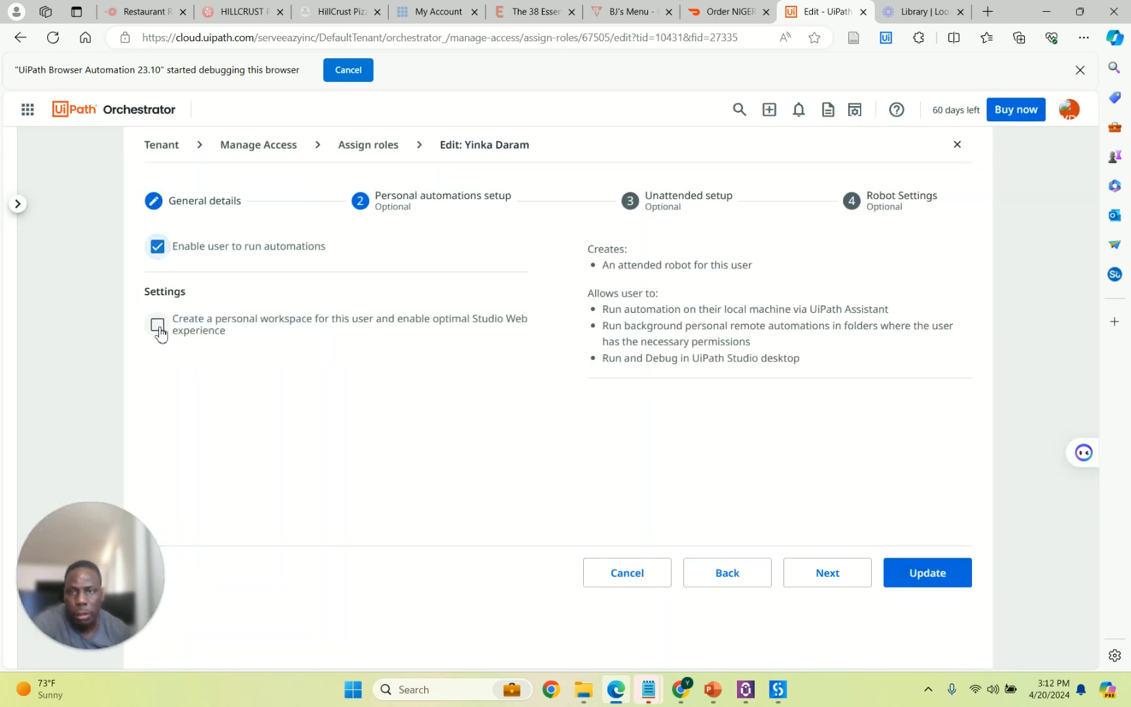
pyautogui.click(159, 326)
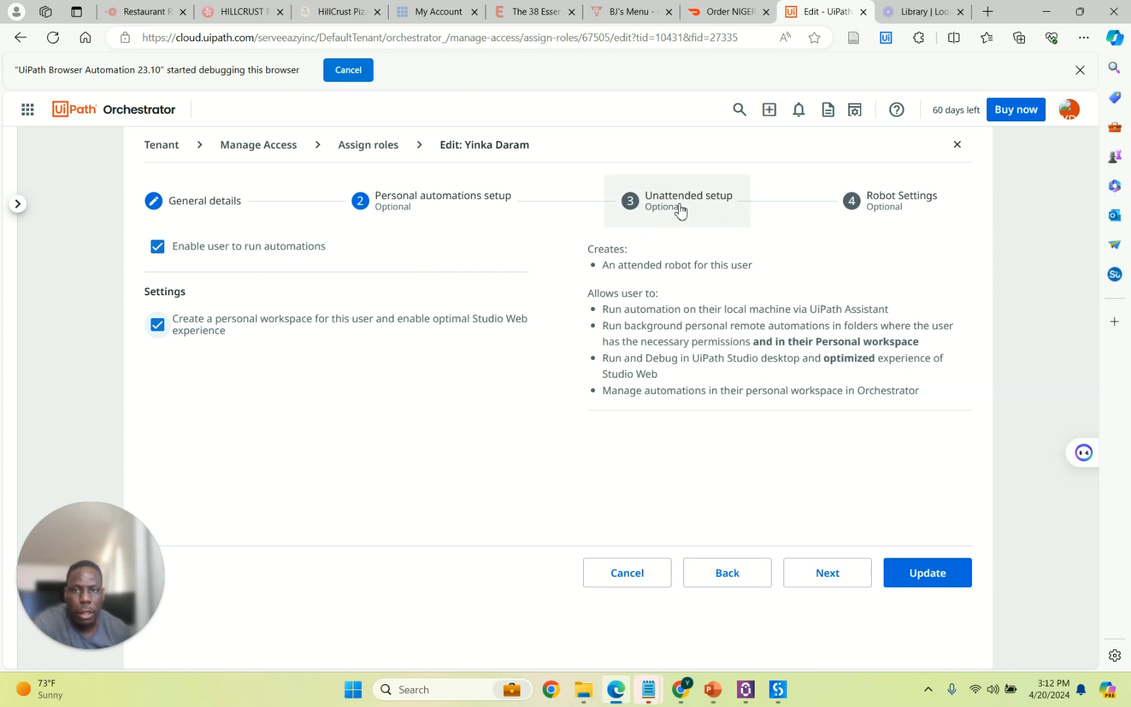
pyautogui.moveTo(681, 209); pyautogui.dragTo(808, 553)
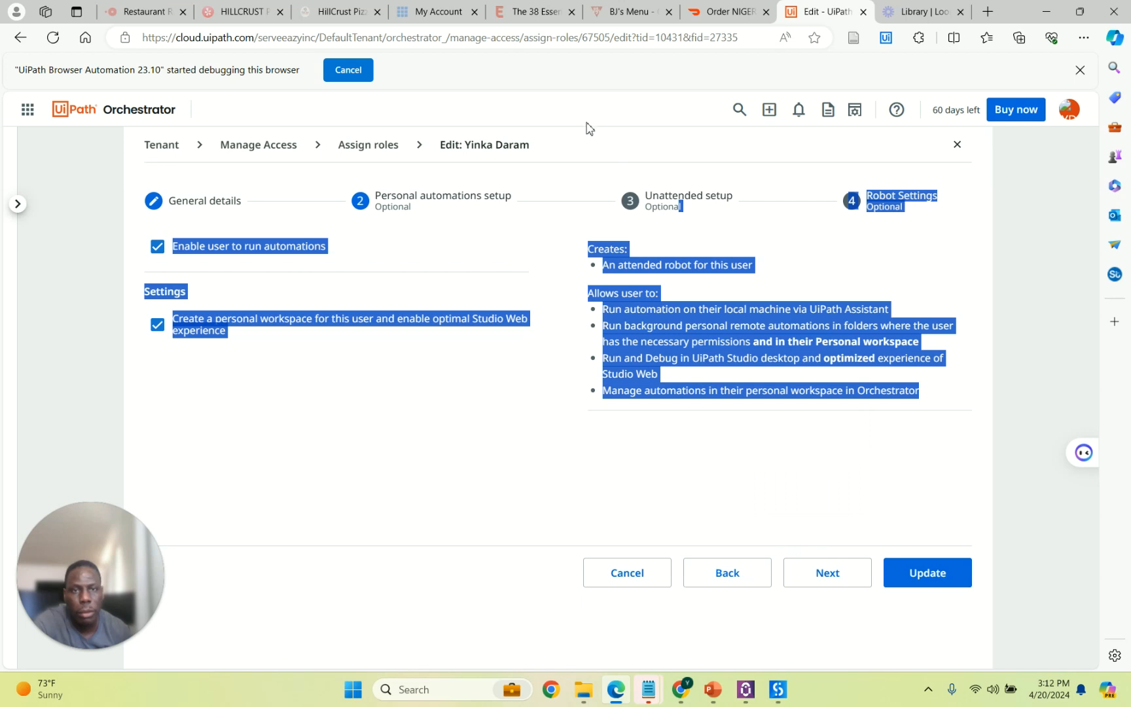
# Enable unattended automations for the user using Specific Windows credentials.
pyautogui.click(826, 576)
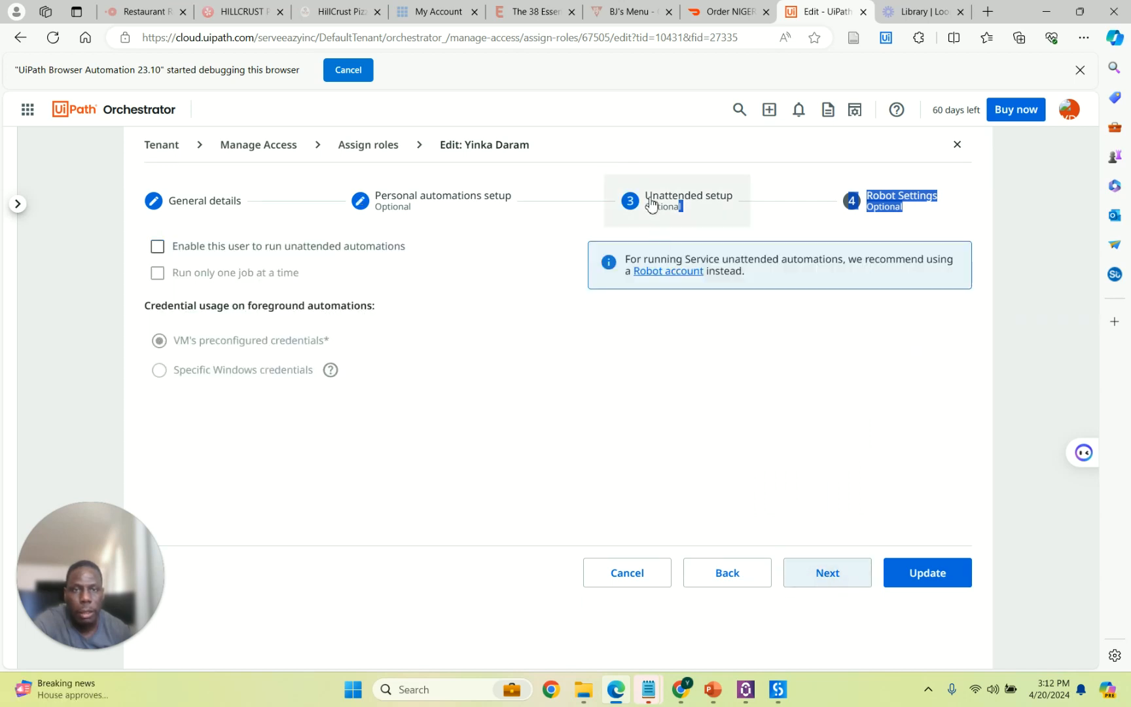
pyautogui.click(157, 247)
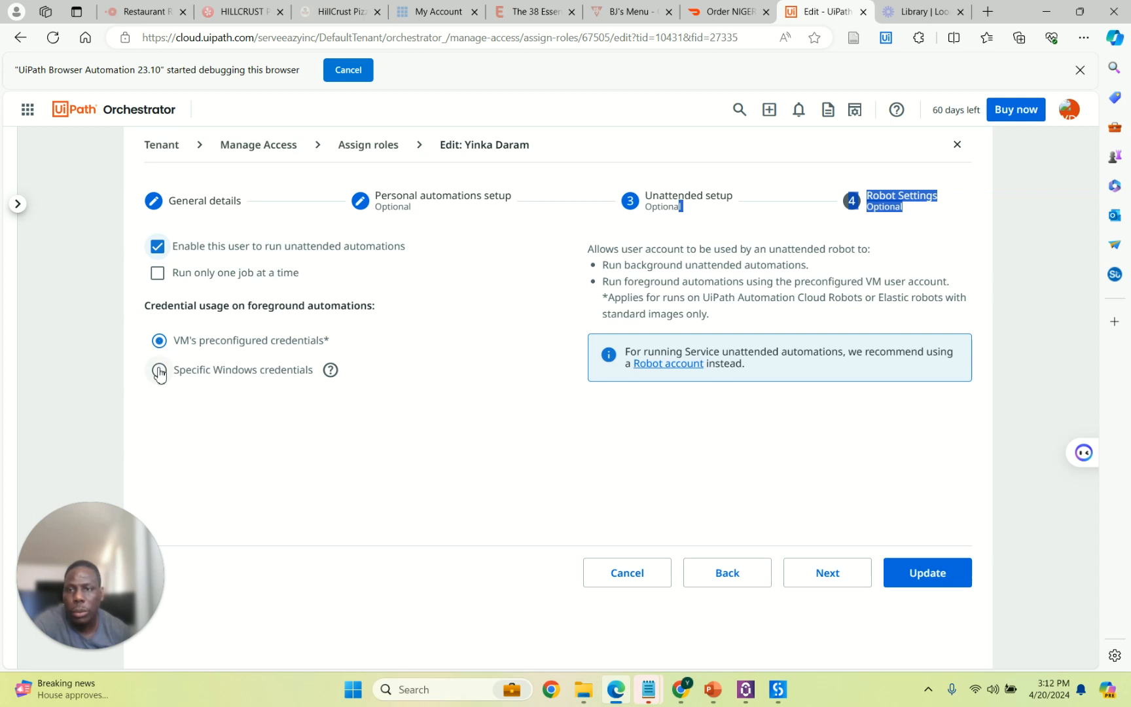
pyautogui.click(158, 371)
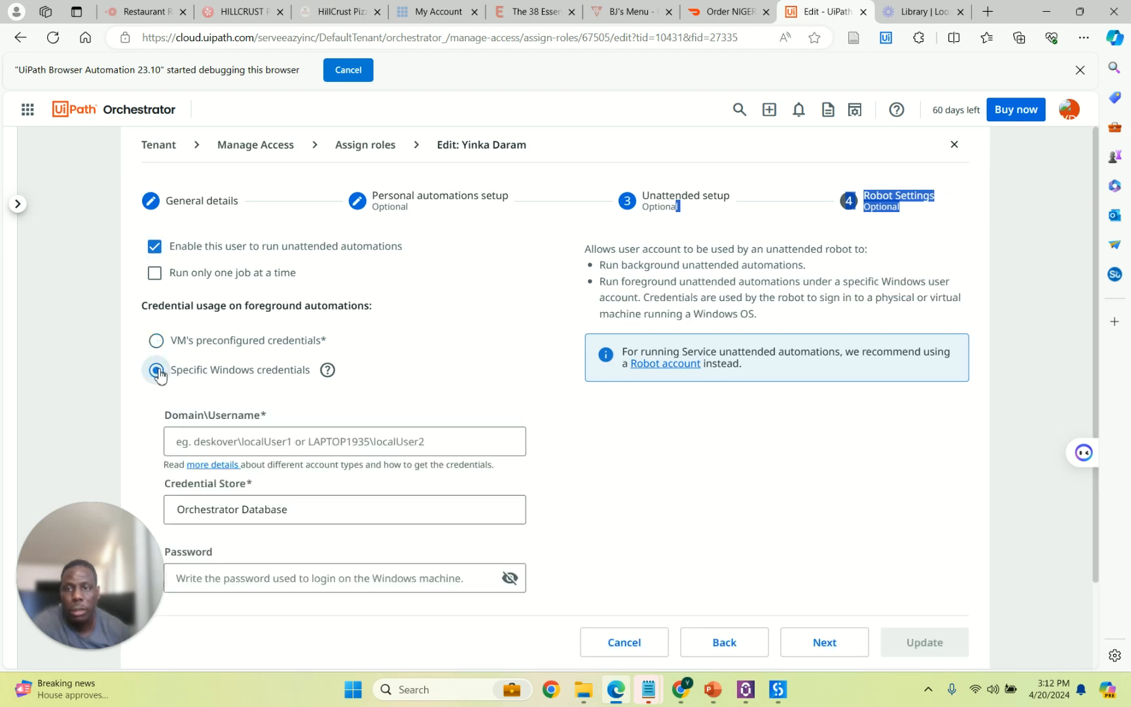
# Run whoami in Command Prompt and copy the printed domain\username.
pyautogui.click(430, 691)
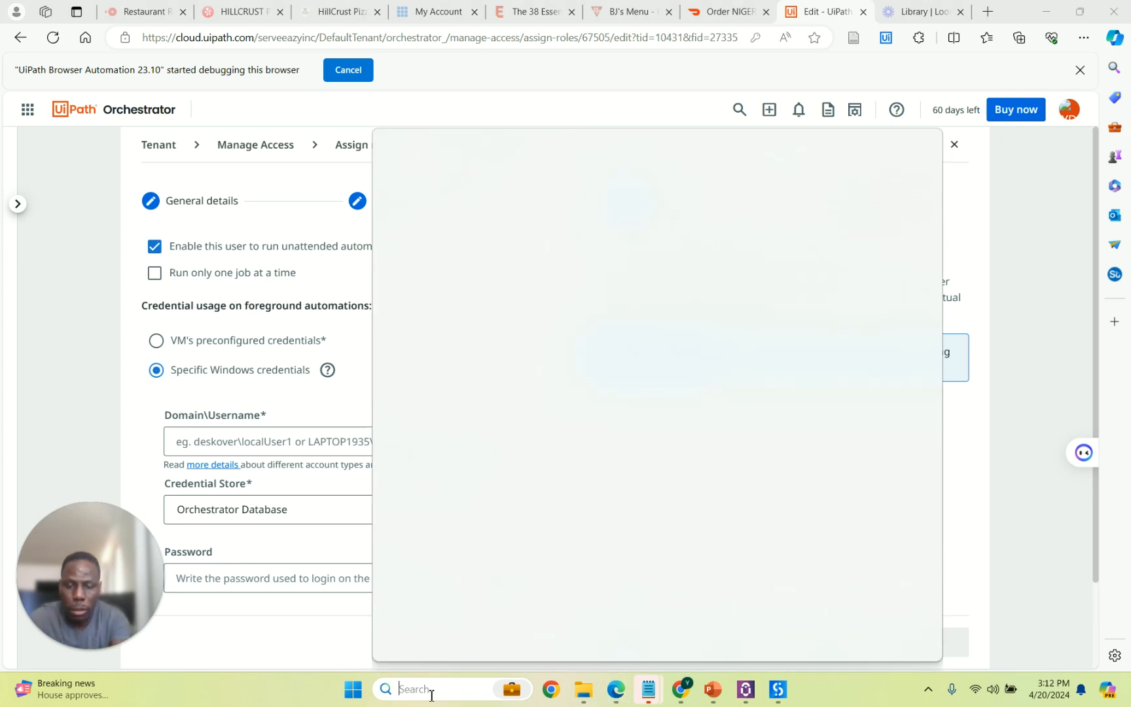
pyautogui.write('cmd')
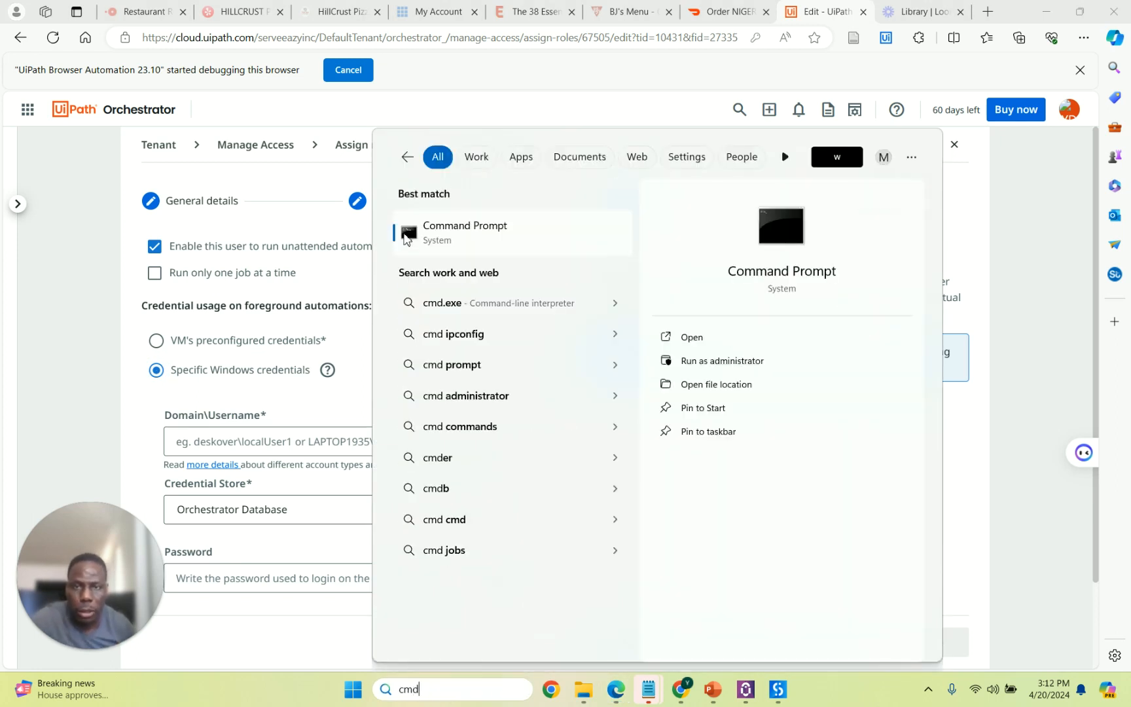
pyautogui.click(419, 232)
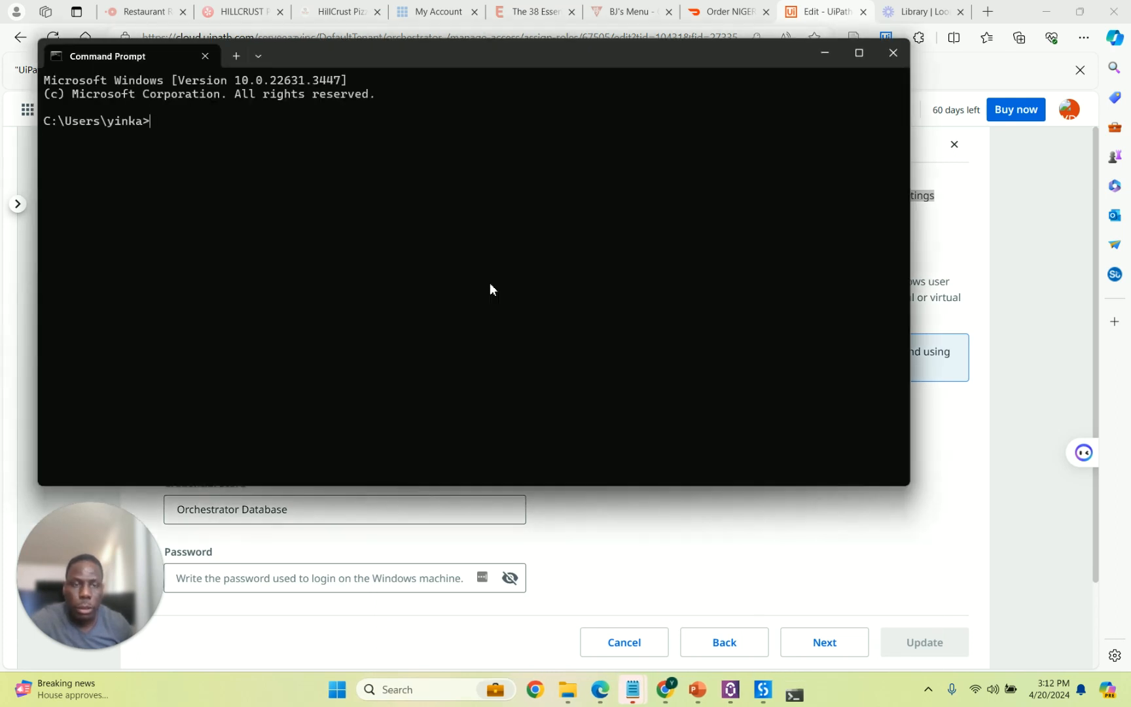
pyautogui.write('who')
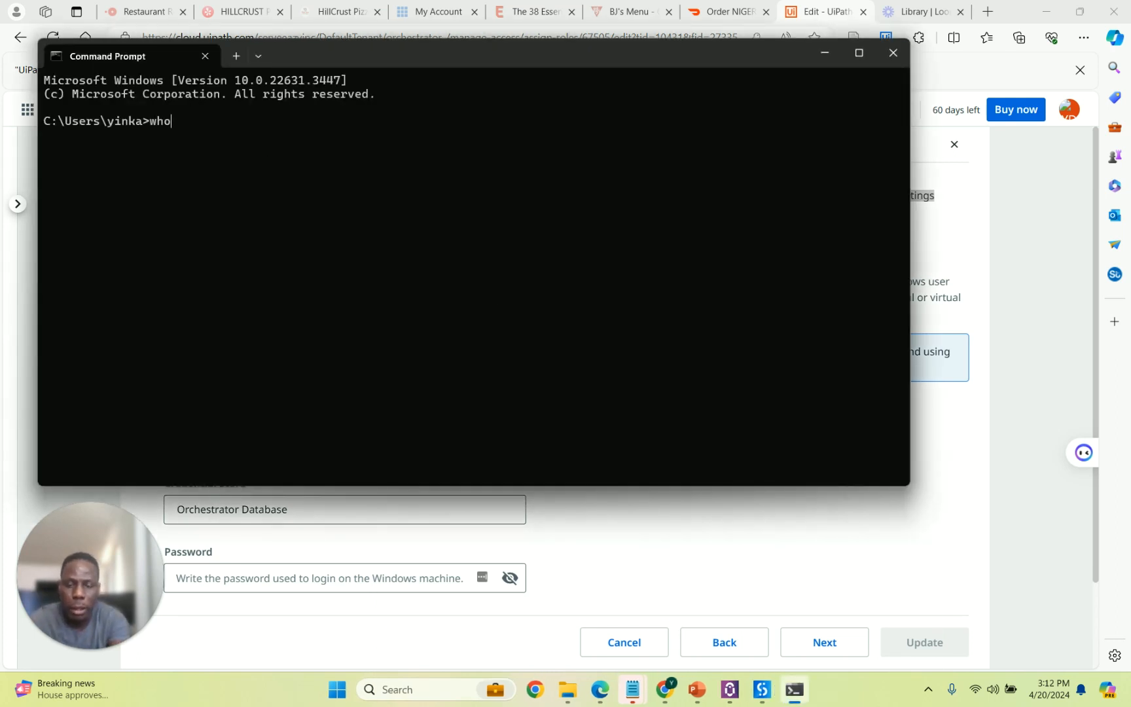
pyautogui.write('ami')
pyautogui.press('Return')
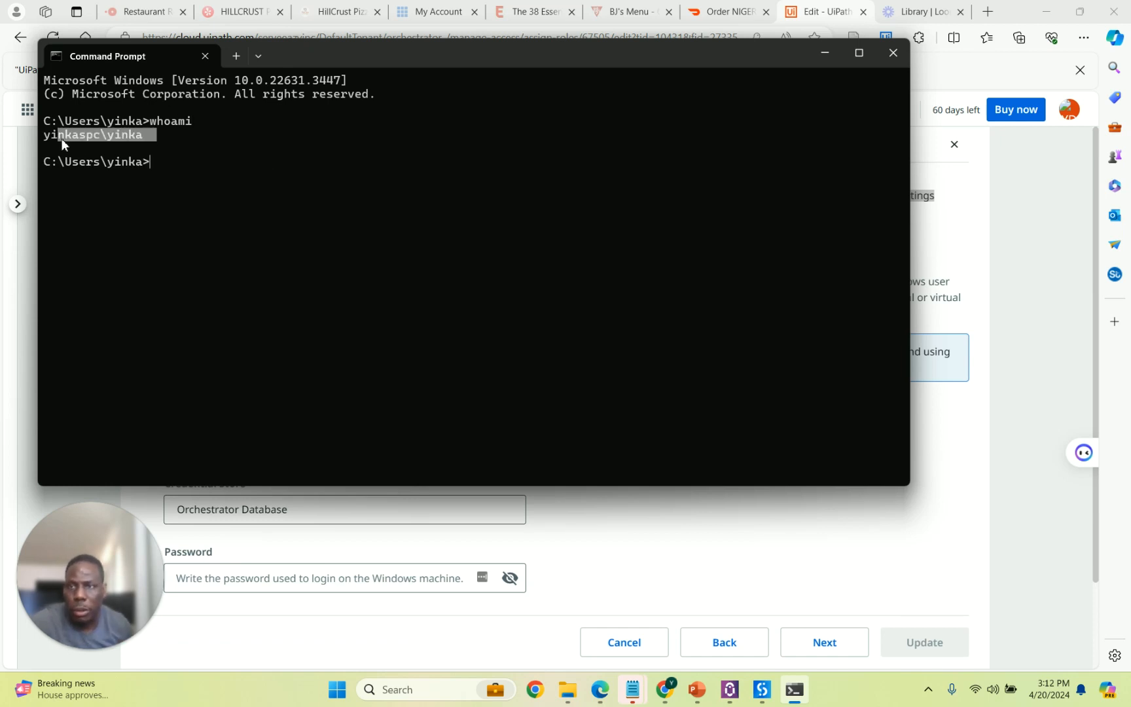
pyautogui.moveTo(142, 140); pyautogui.dragTo(121, 138)
pyautogui.hotkey('ctrl', 'c')
# Paste the copied domain\username into the Domain\Username field.
pyautogui.click(654, 523)
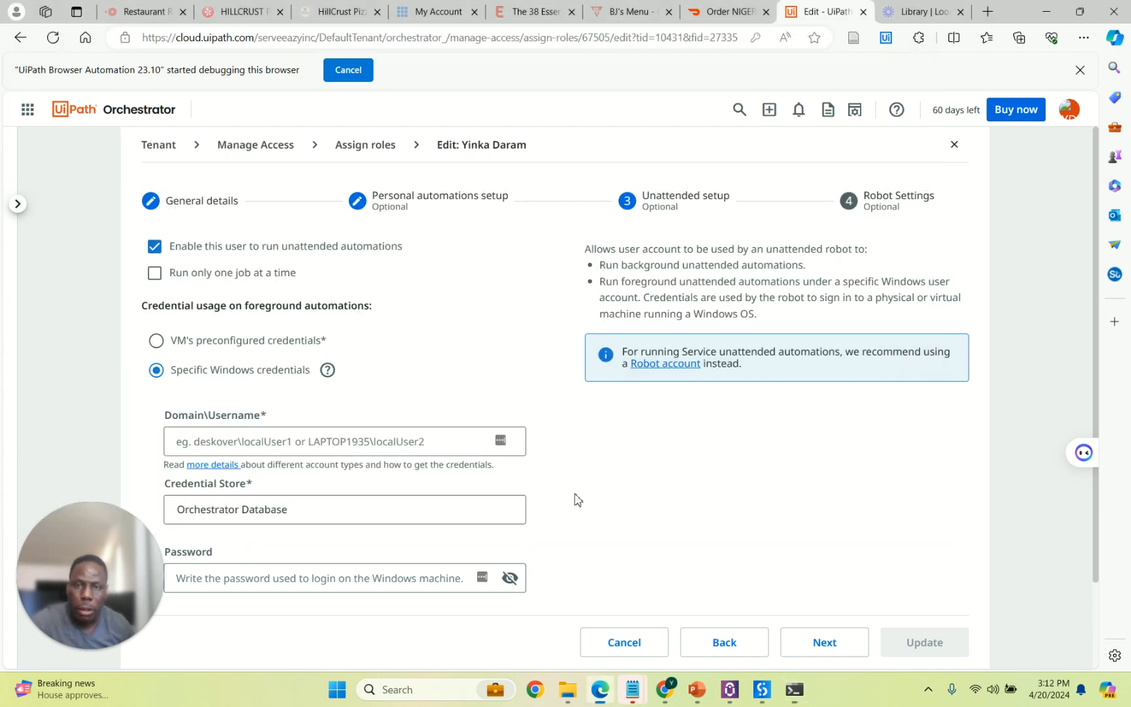
pyautogui.click(319, 440)
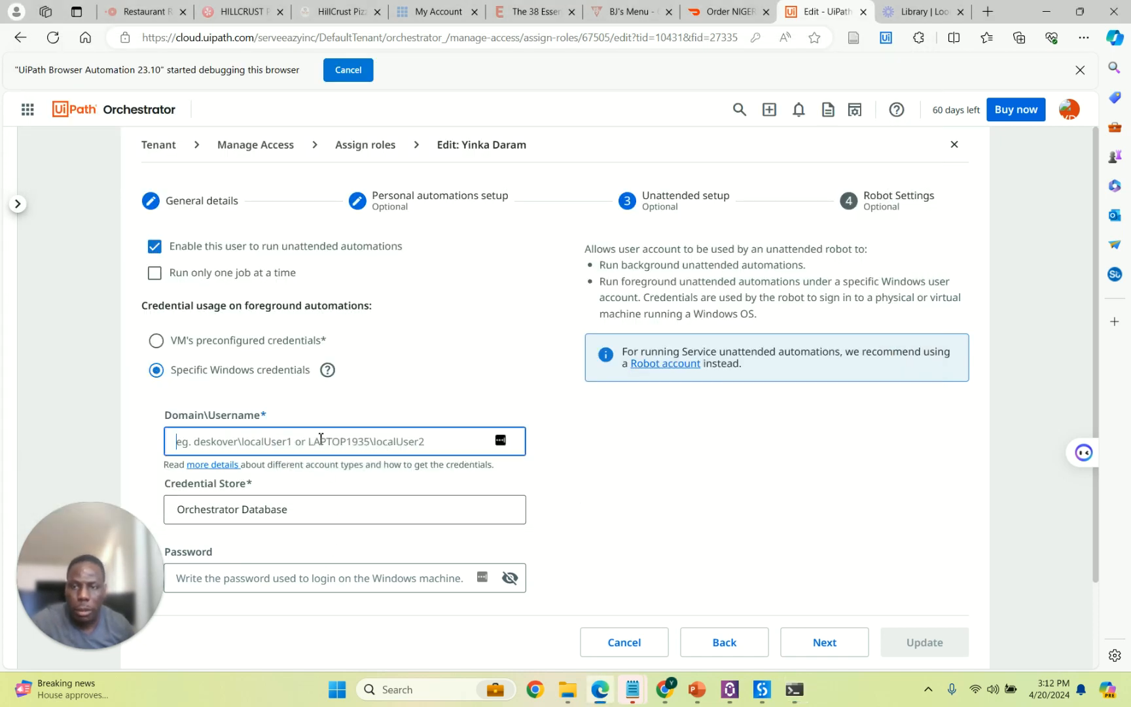
pyautogui.hotkey('ctrl', 'v')
# Enter the Windows account password and continue to the Robot Settings step.
pyautogui.click(318, 578)
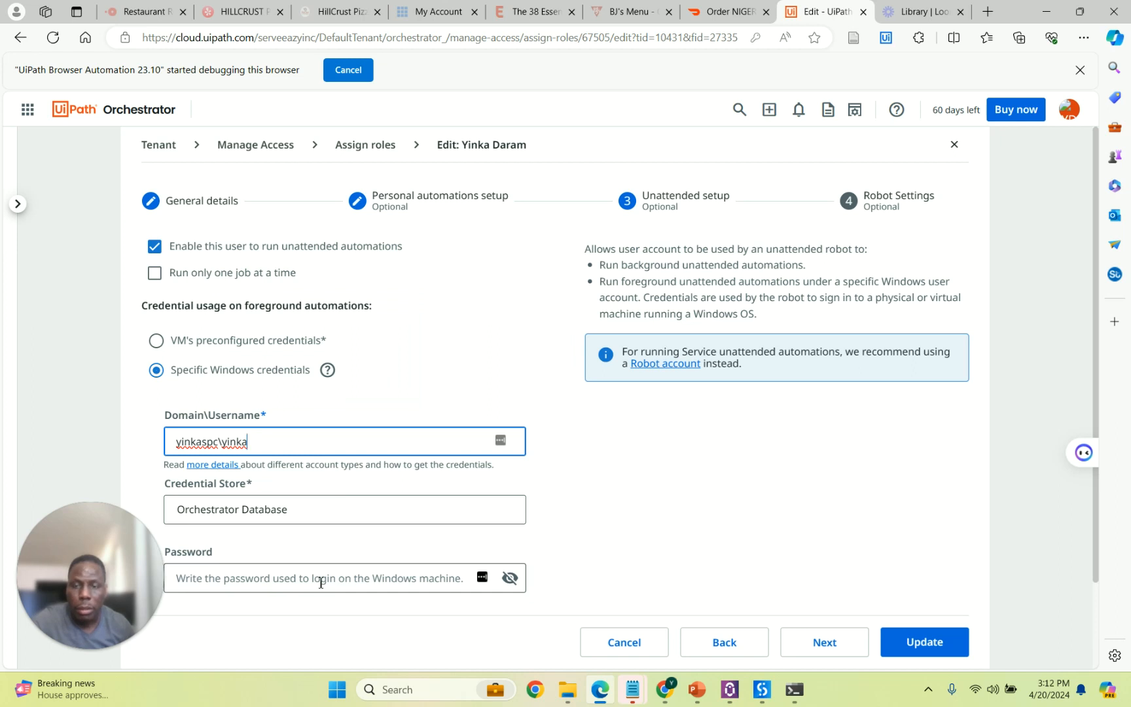
pyautogui.click(627, 535)
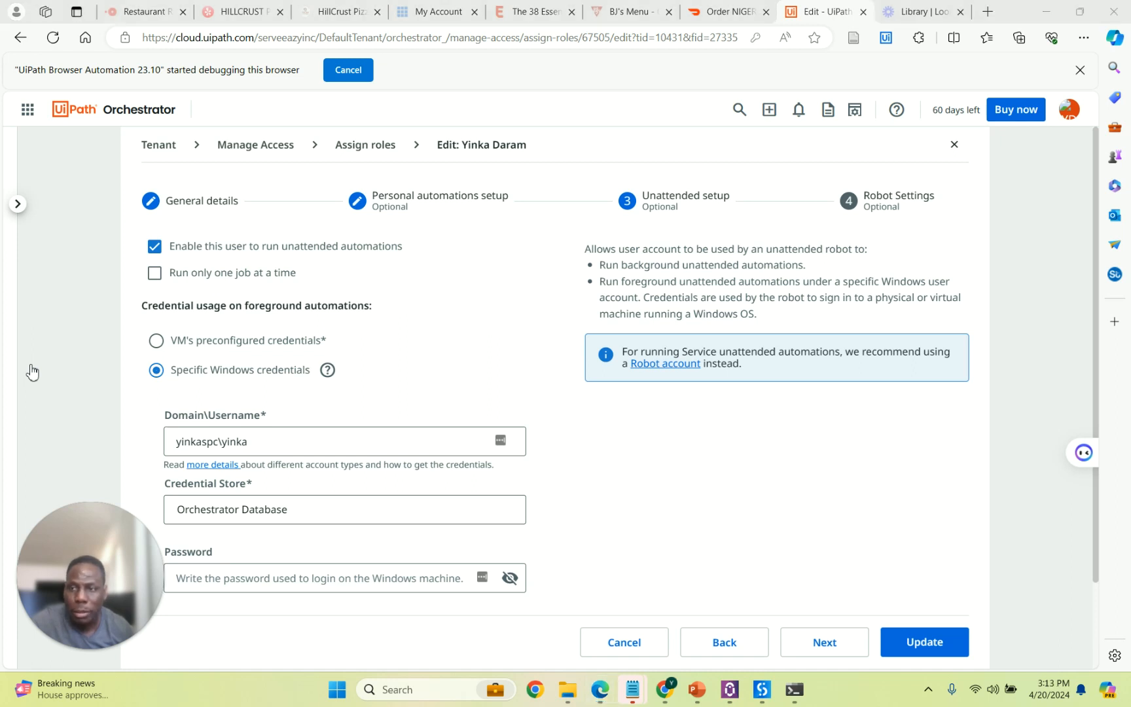
pyautogui.scroll(-2, 235, 415)
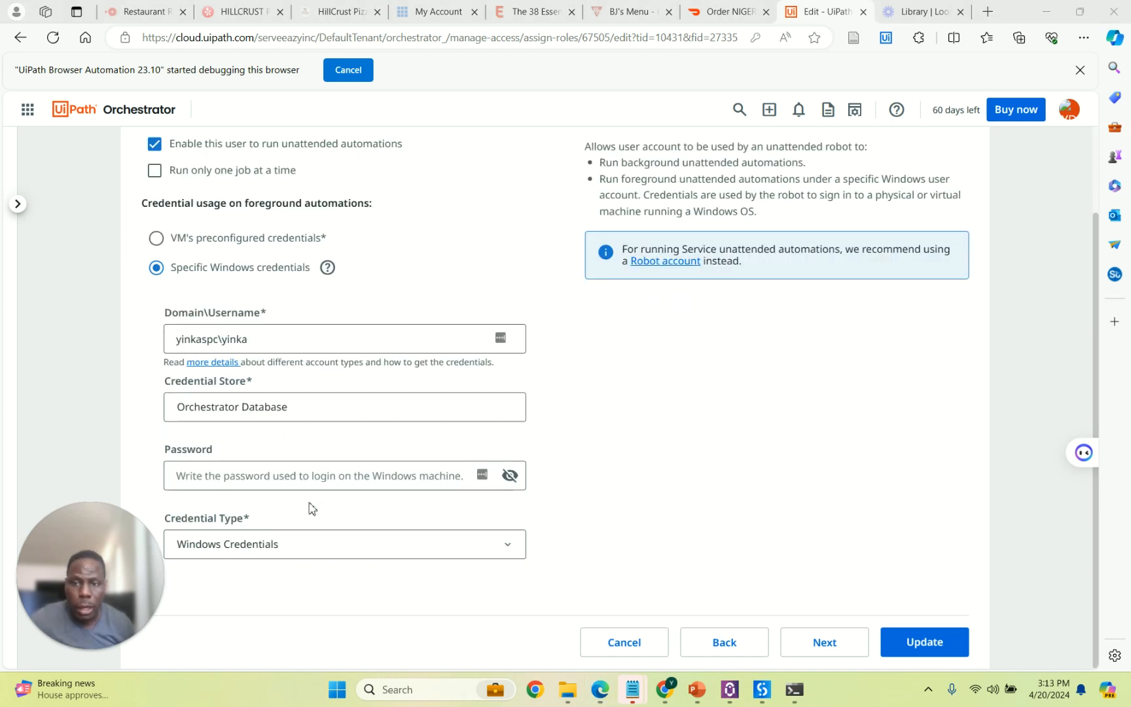
pyautogui.click(278, 477)
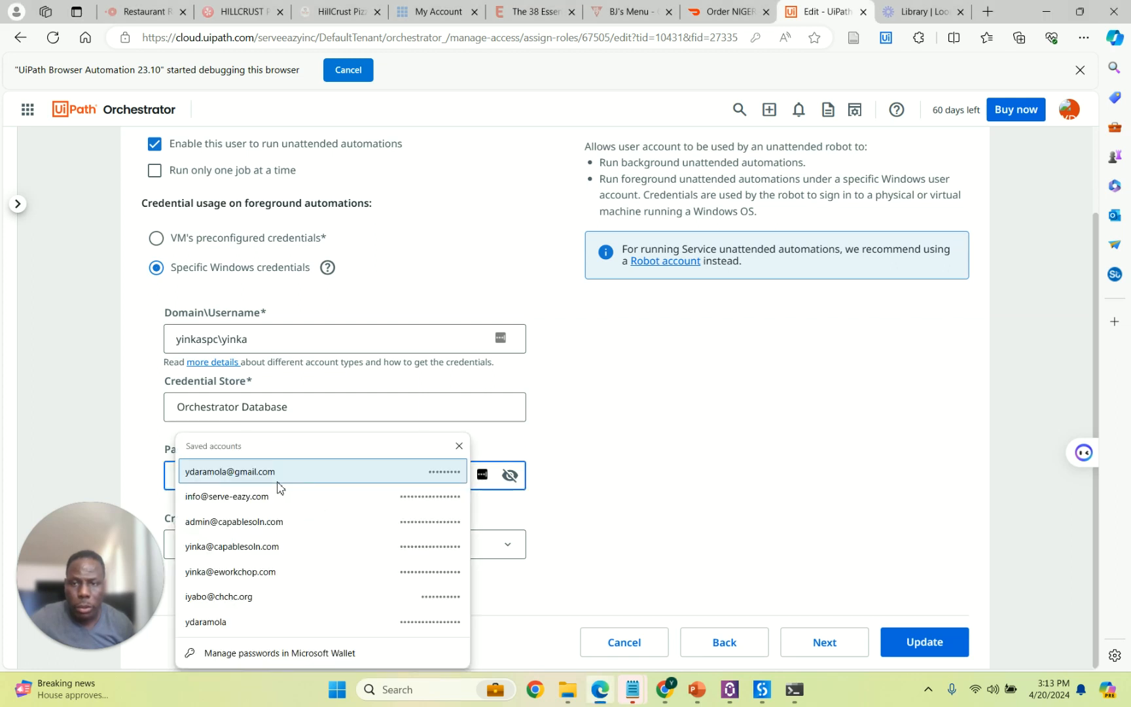
pyautogui.click(631, 454)
pyautogui.click(376, 483)
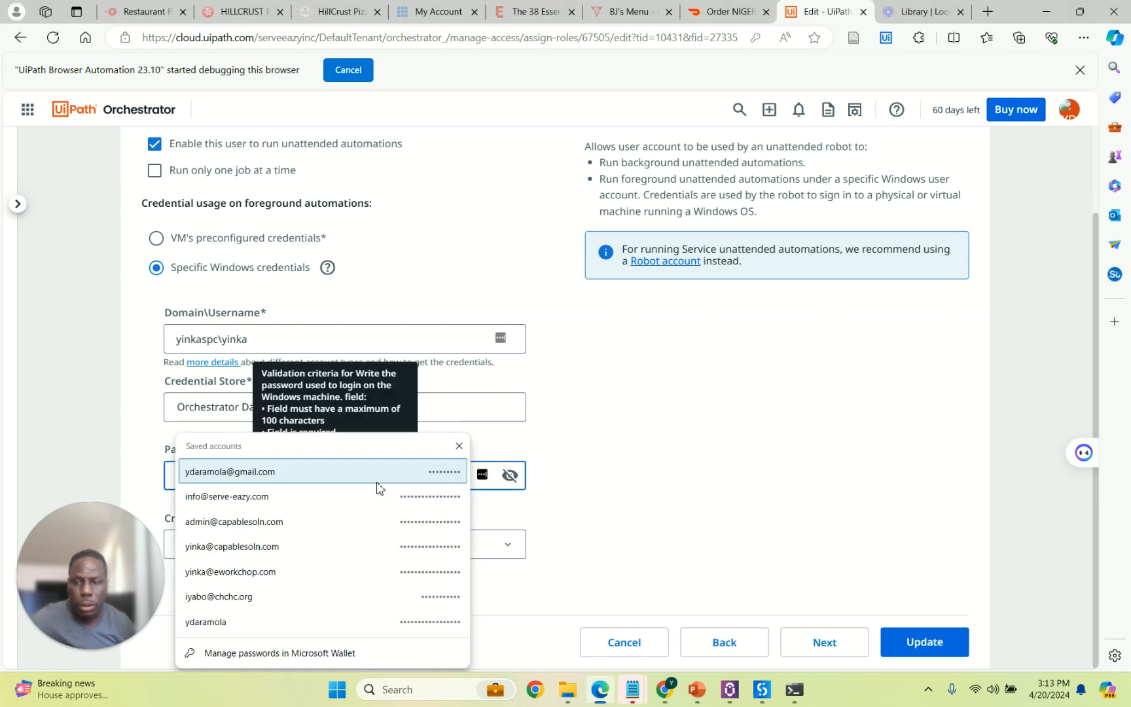
pyautogui.click(376, 483)
pyautogui.hotkey('ctrl', 'v')
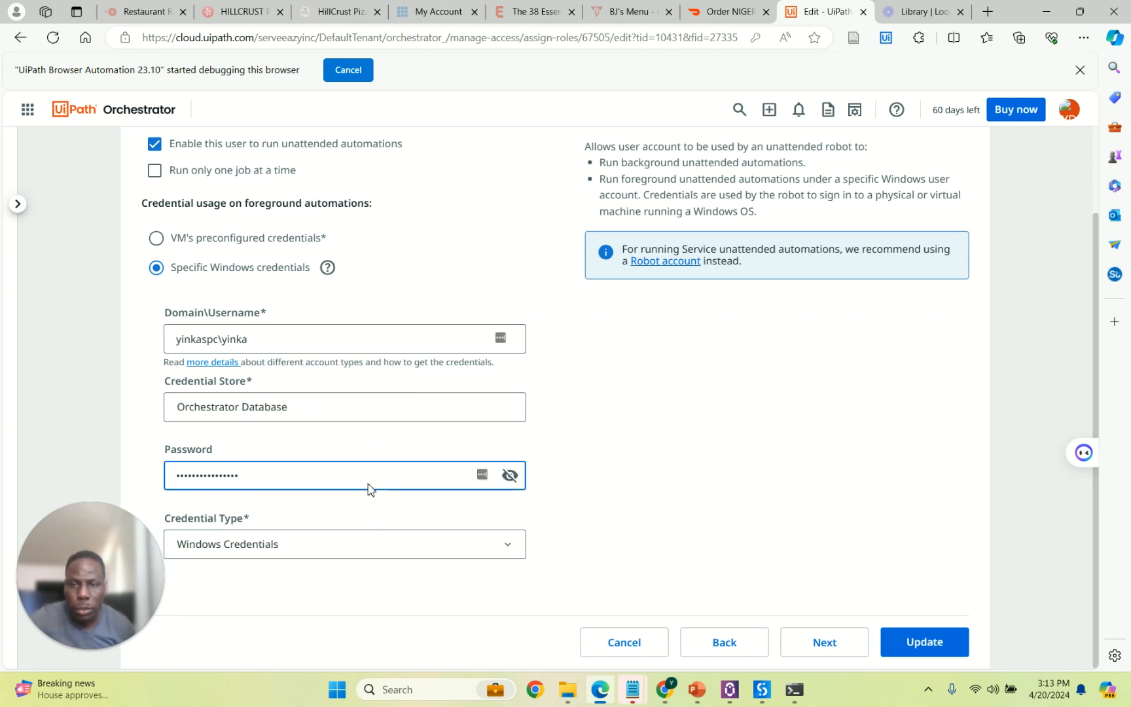
pyautogui.doubleClick(372, 481)
pyautogui.click(371, 482)
pyautogui.scroll(2, 721, 541)
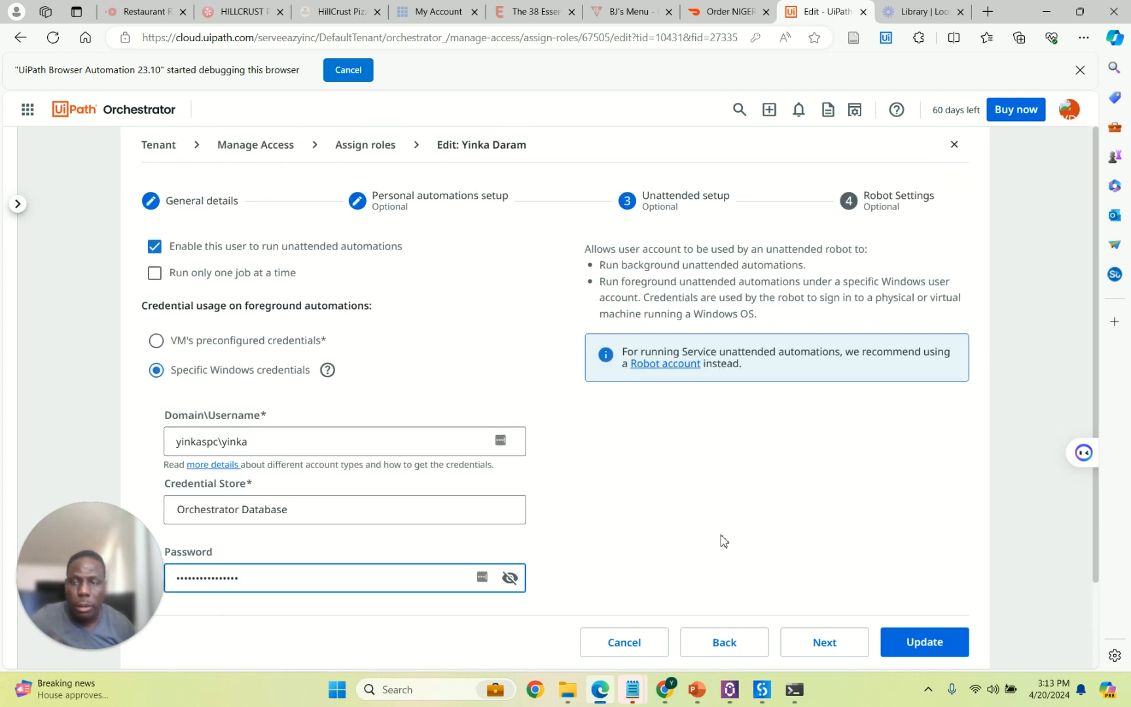
pyautogui.click(805, 649)
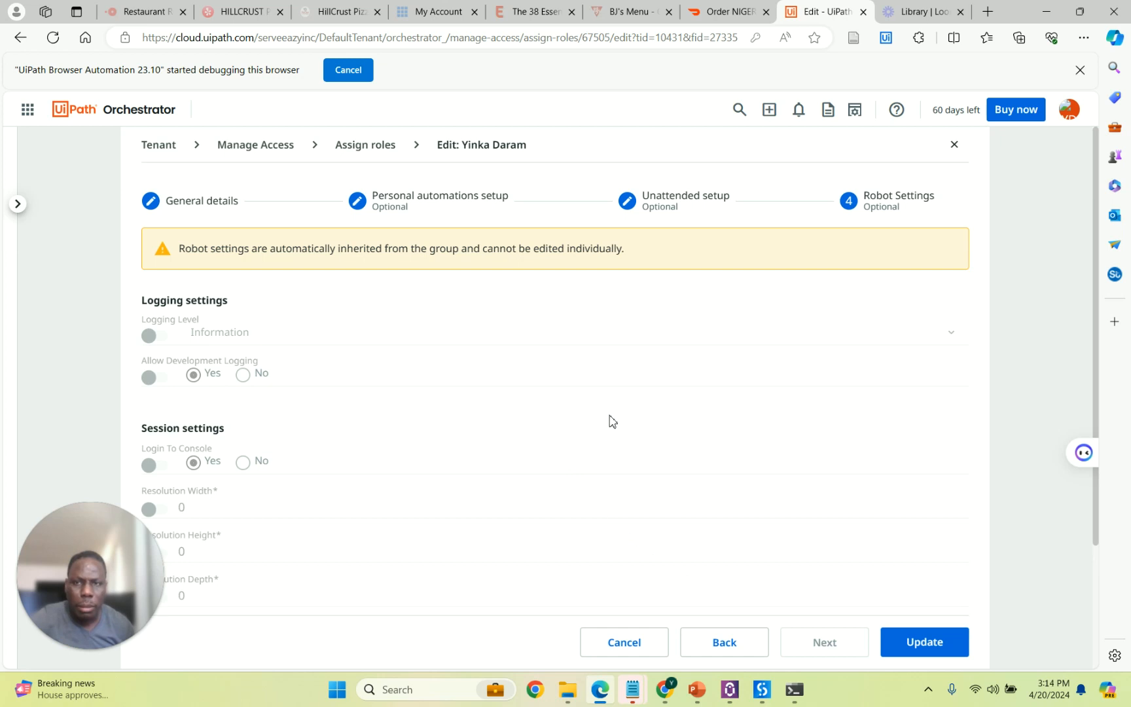
# Remove the Administrator and Automation Developer roles, leaving only Robot.
pyautogui.scroll(-3, 612, 421)
pyautogui.scroll(3, 611, 421)
pyautogui.scroll(-3, 612, 420)
pyautogui.scroll(3, 495, 335)
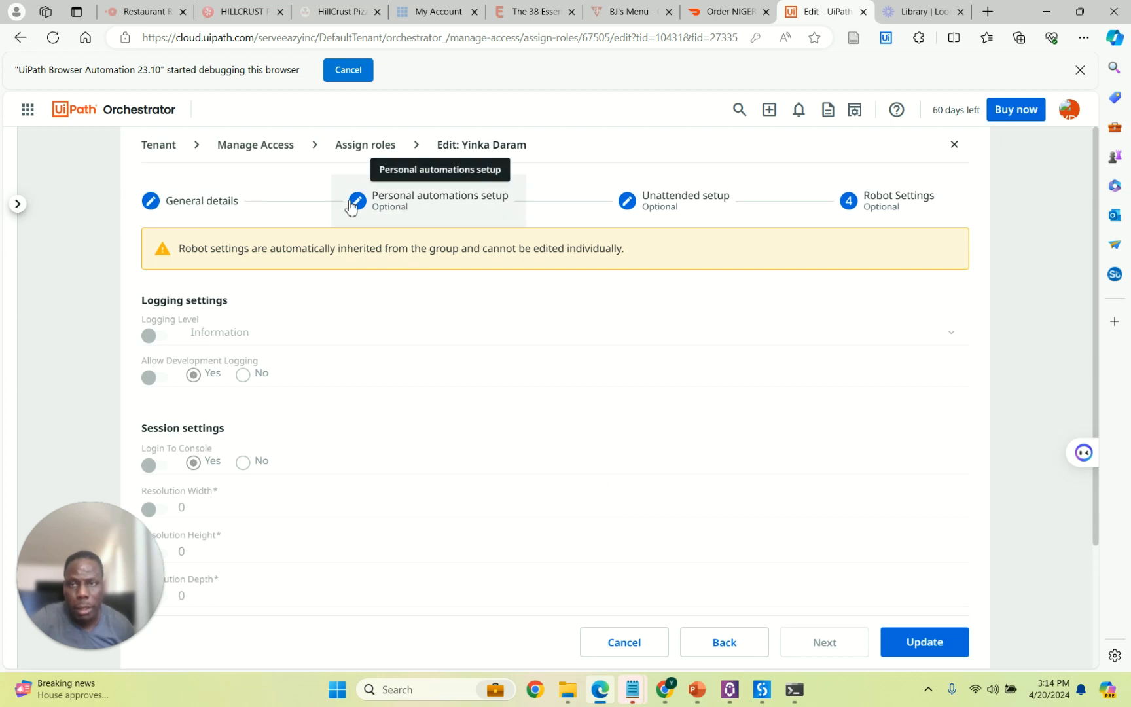
pyautogui.click(245, 218)
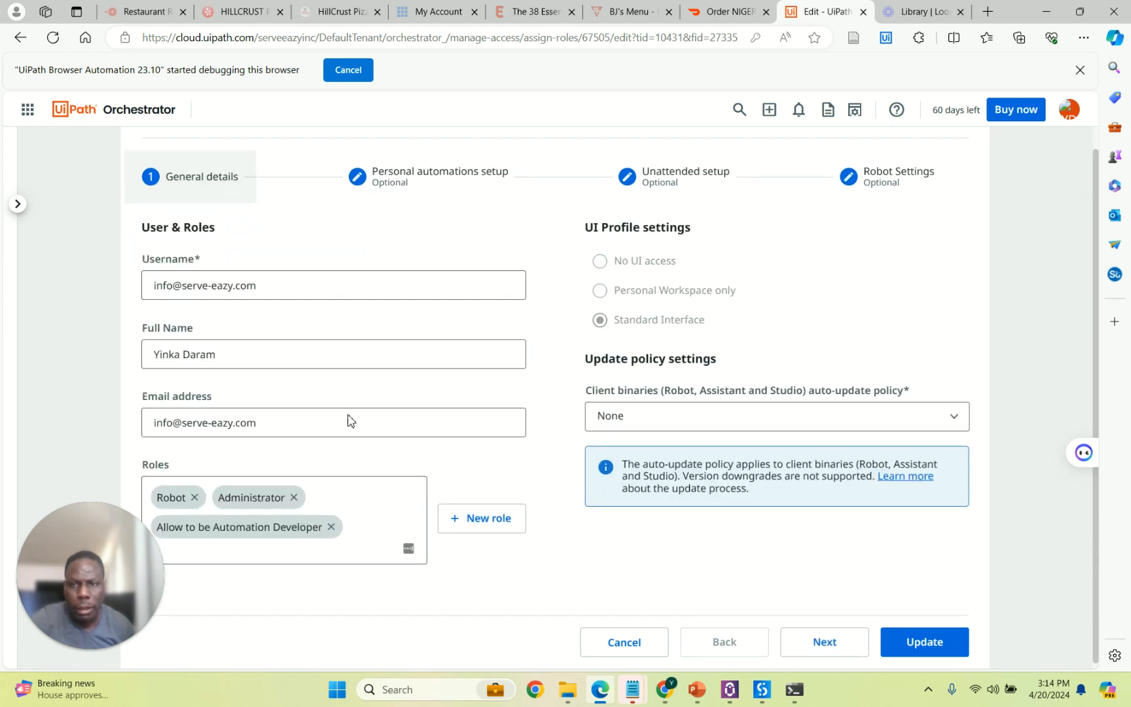
pyautogui.click(292, 491)
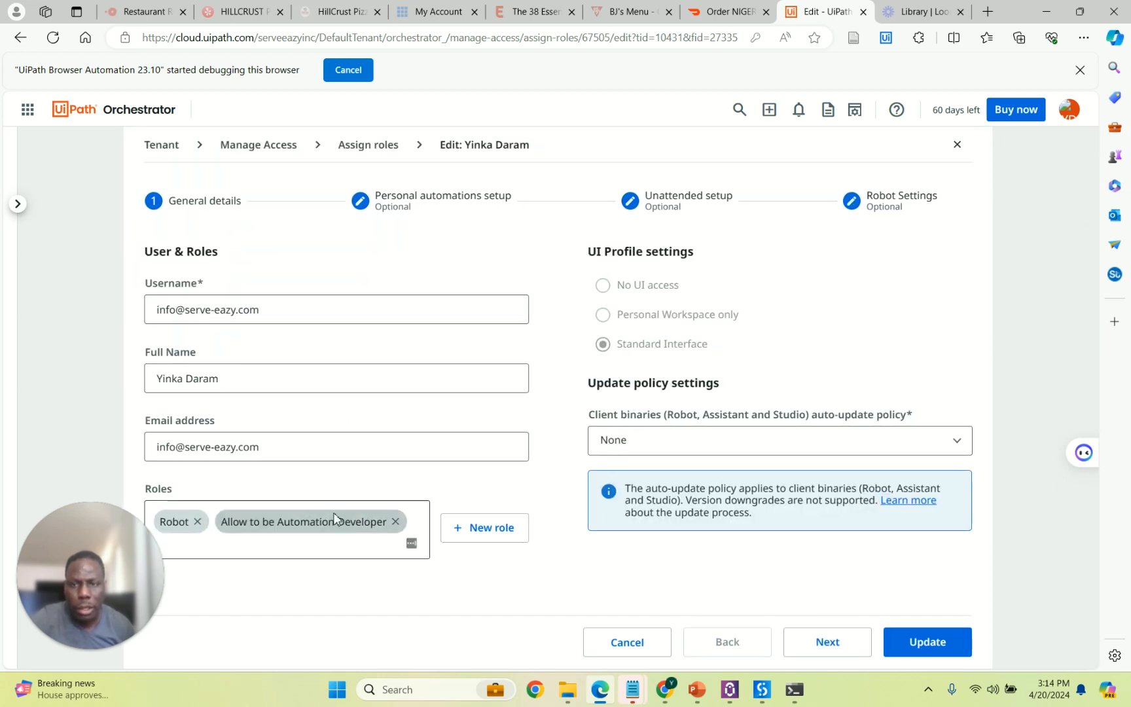
pyautogui.click(391, 523)
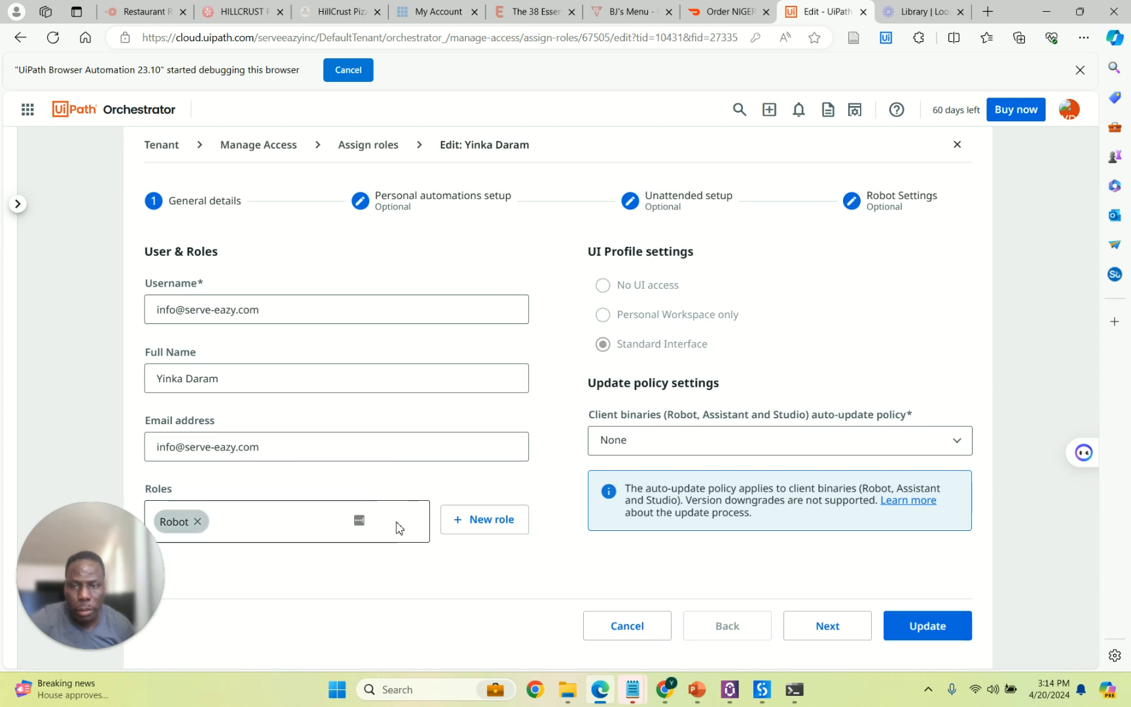
# Step through Personal automations and Unattended setup to Robot Settings.
pyautogui.click(830, 626)
pyautogui.click(828, 574)
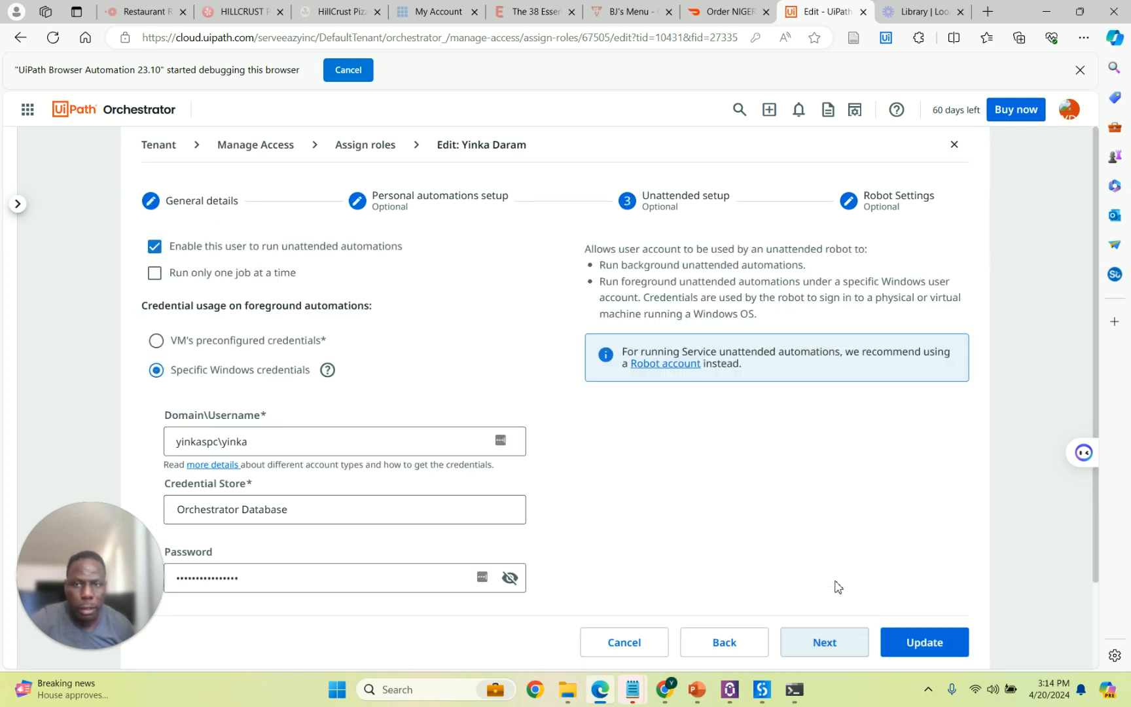
pyautogui.click(828, 642)
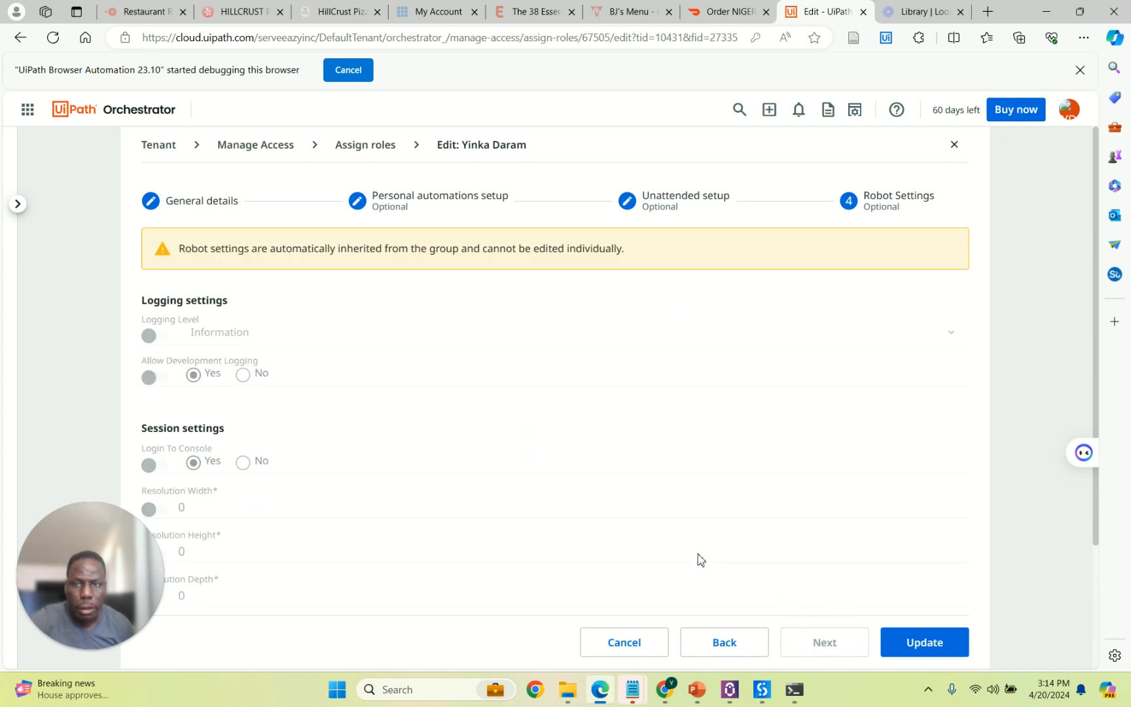
pyautogui.scroll(-3, 380, 336)
pyautogui.scroll(3, 379, 335)
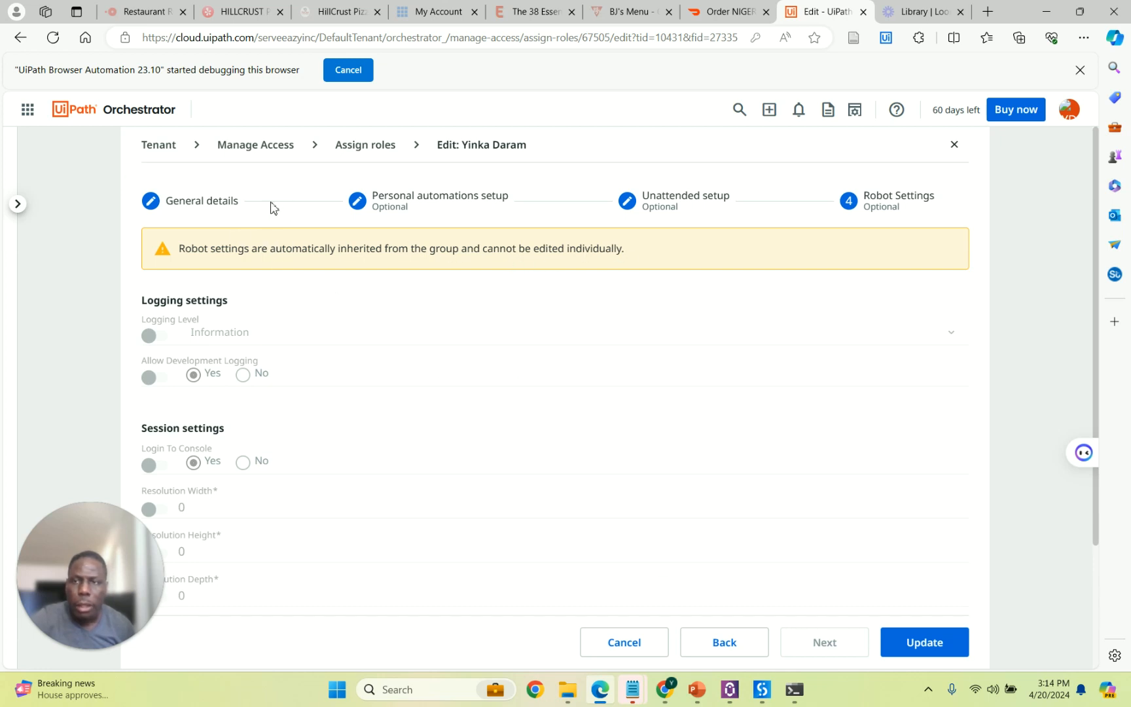
# Re-add the Allow to be Automation Developer role alongside Robot and update the user.
pyautogui.click(212, 206)
pyautogui.click(269, 520)
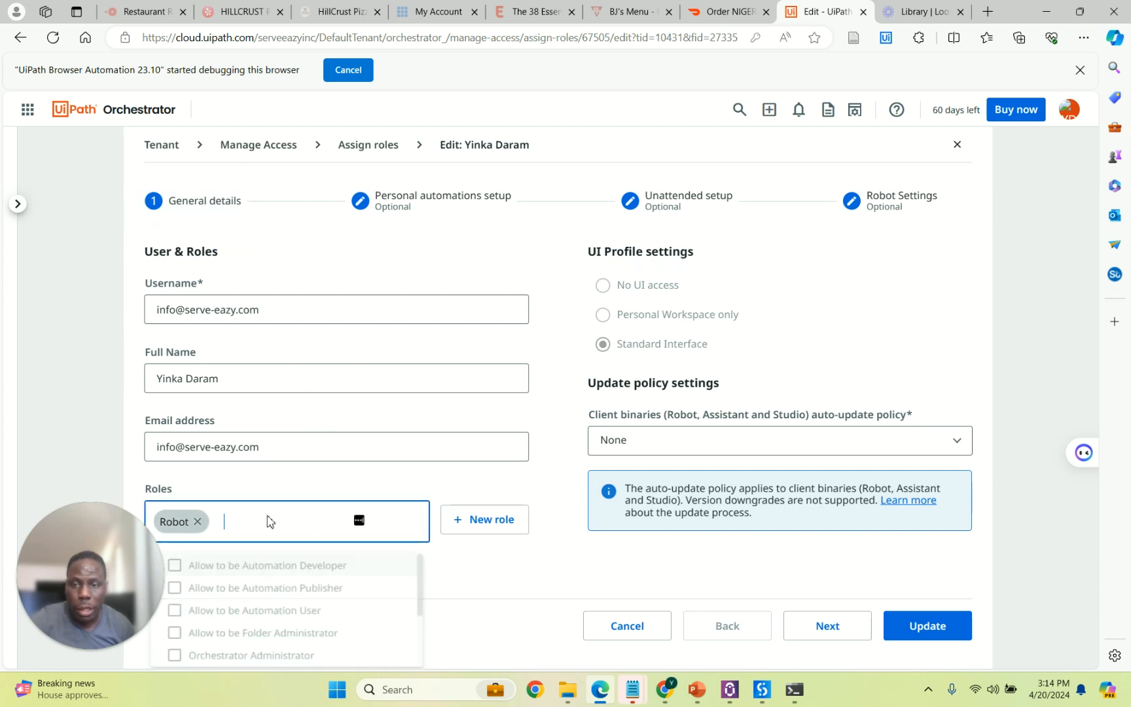
pyautogui.click(171, 567)
pyautogui.scroll(-3, 227, 582)
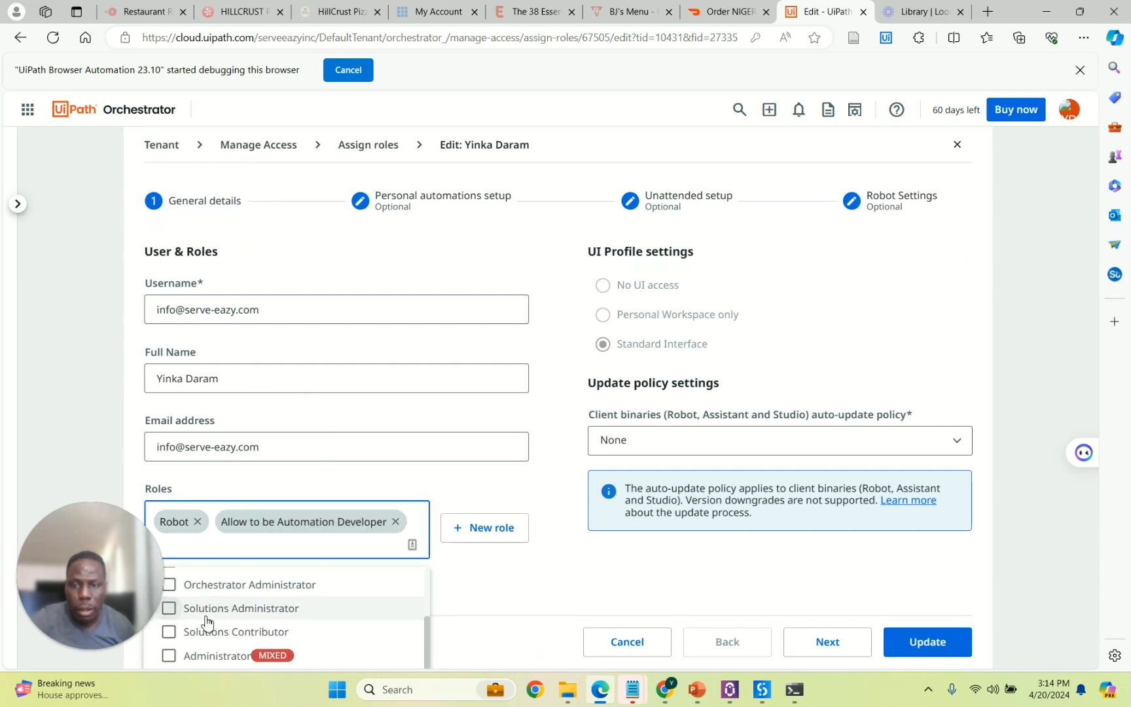
pyautogui.scroll(-1, 180, 645)
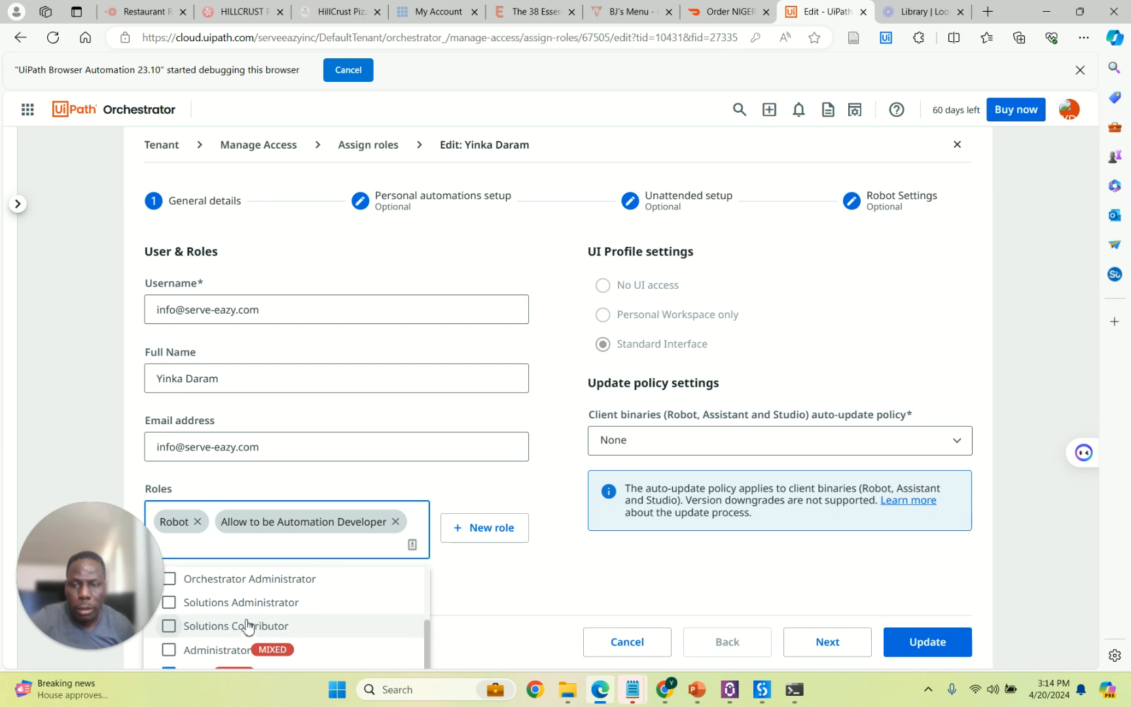
pyautogui.scroll(1, 246, 625)
pyautogui.scroll(3, 311, 612)
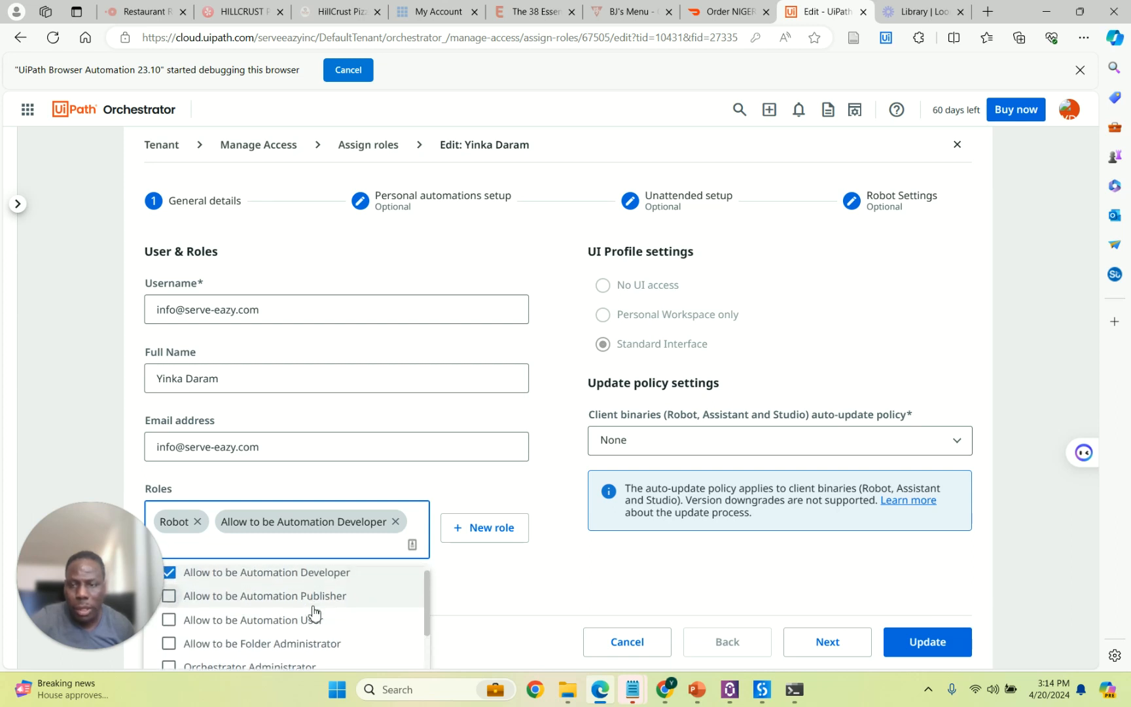
pyautogui.scroll(-4, 314, 612)
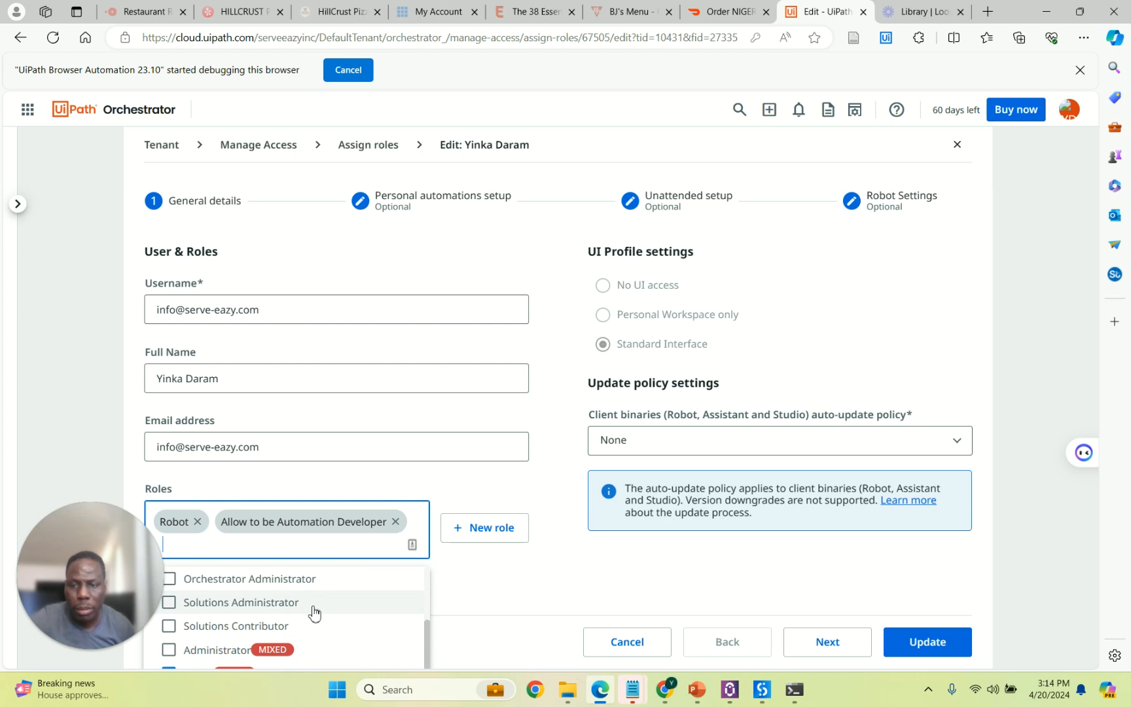
pyautogui.click(532, 613)
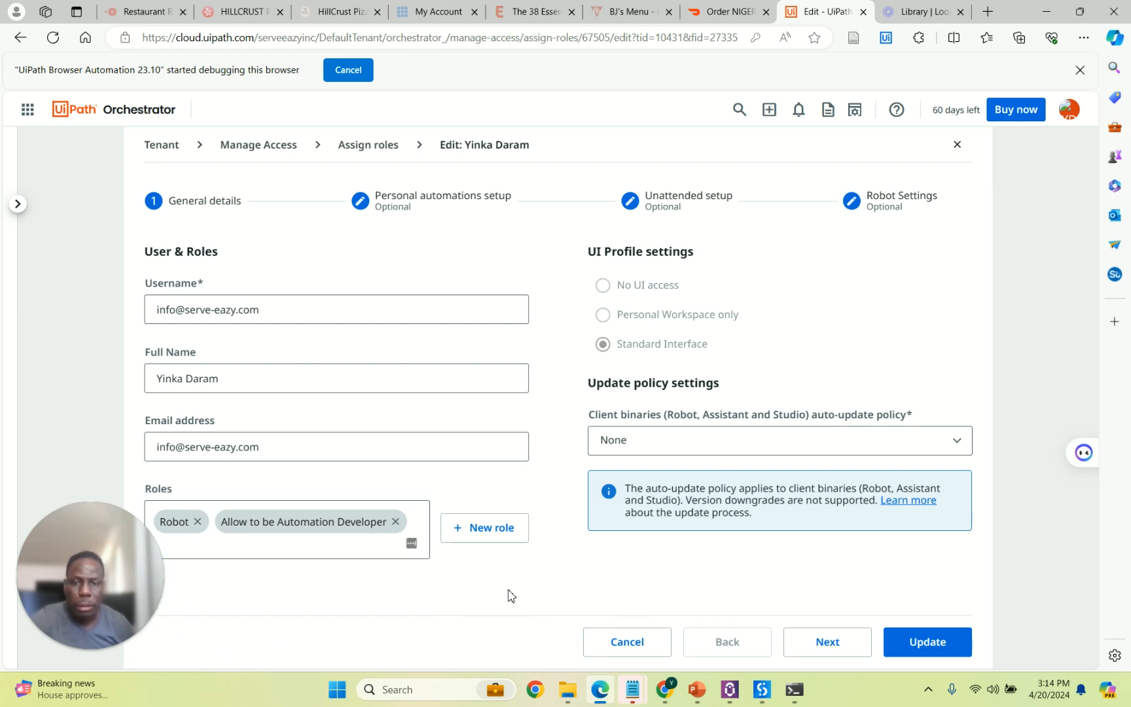
pyautogui.click(923, 644)
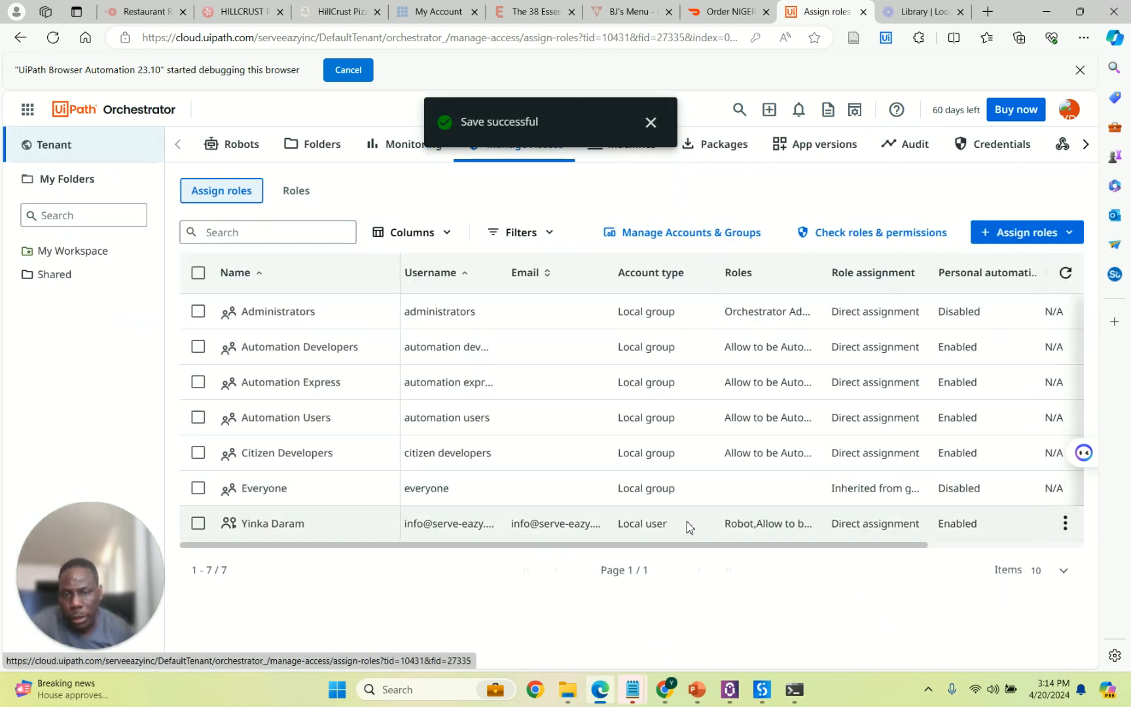
# Open the user's edit form and browse the list of available roles.
pyautogui.click(1066, 524)
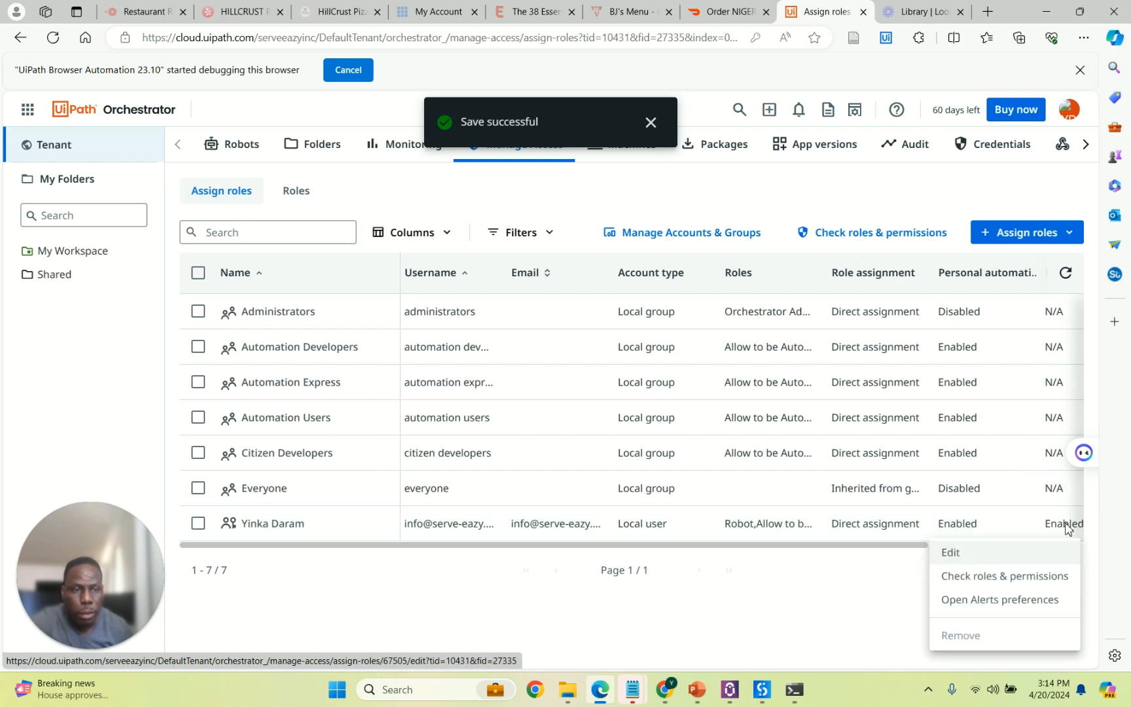
pyautogui.click(981, 553)
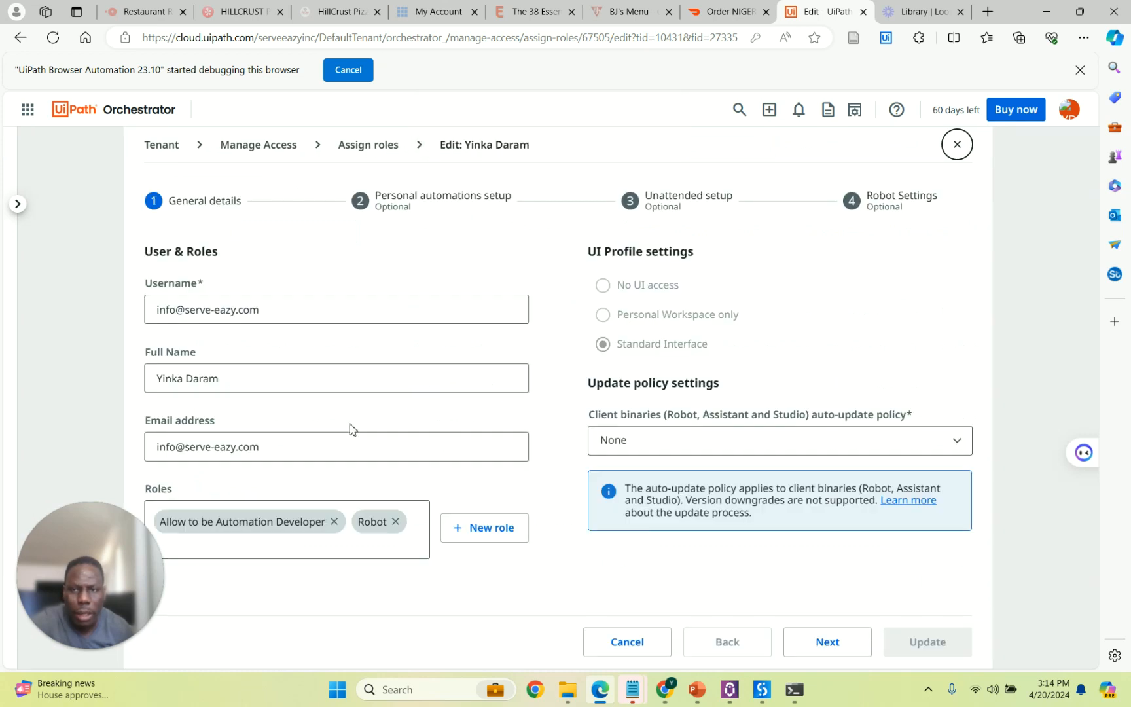
pyautogui.click(341, 543)
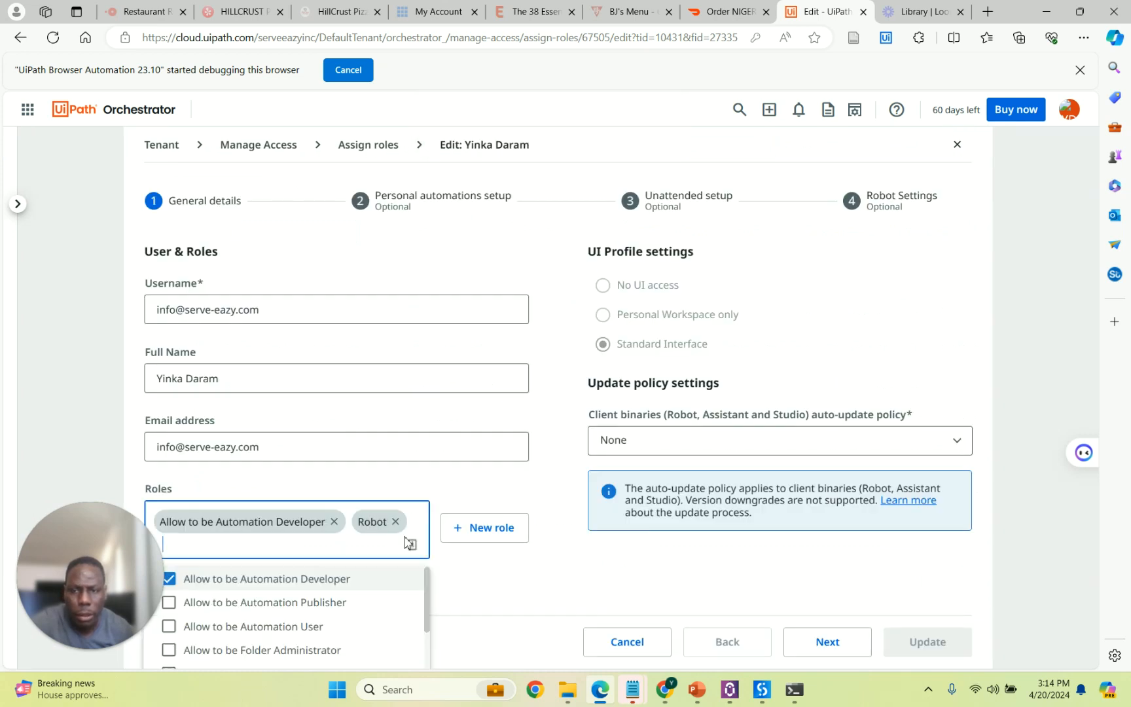
pyautogui.scroll(-1, 302, 605)
pyautogui.scroll(-1, 299, 607)
pyautogui.scroll(1, 298, 607)
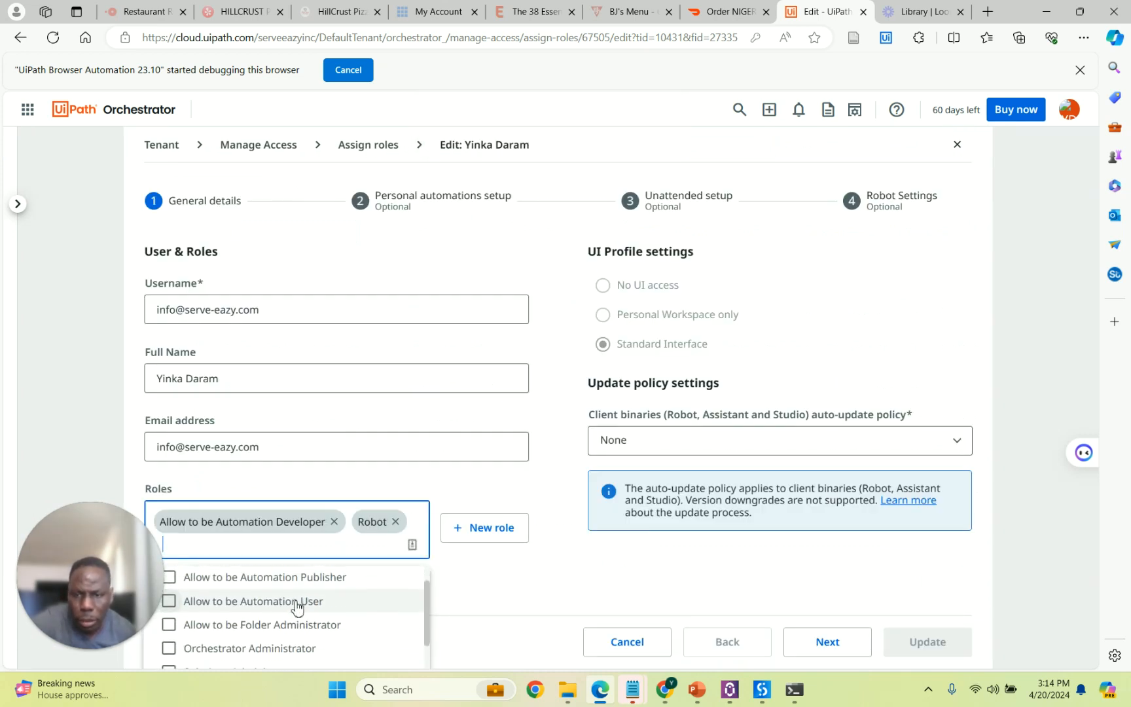
pyautogui.scroll(-1, 310, 607)
pyautogui.scroll(-1, 311, 606)
pyautogui.moveTo(94, 526); pyautogui.dragTo(88, 169)
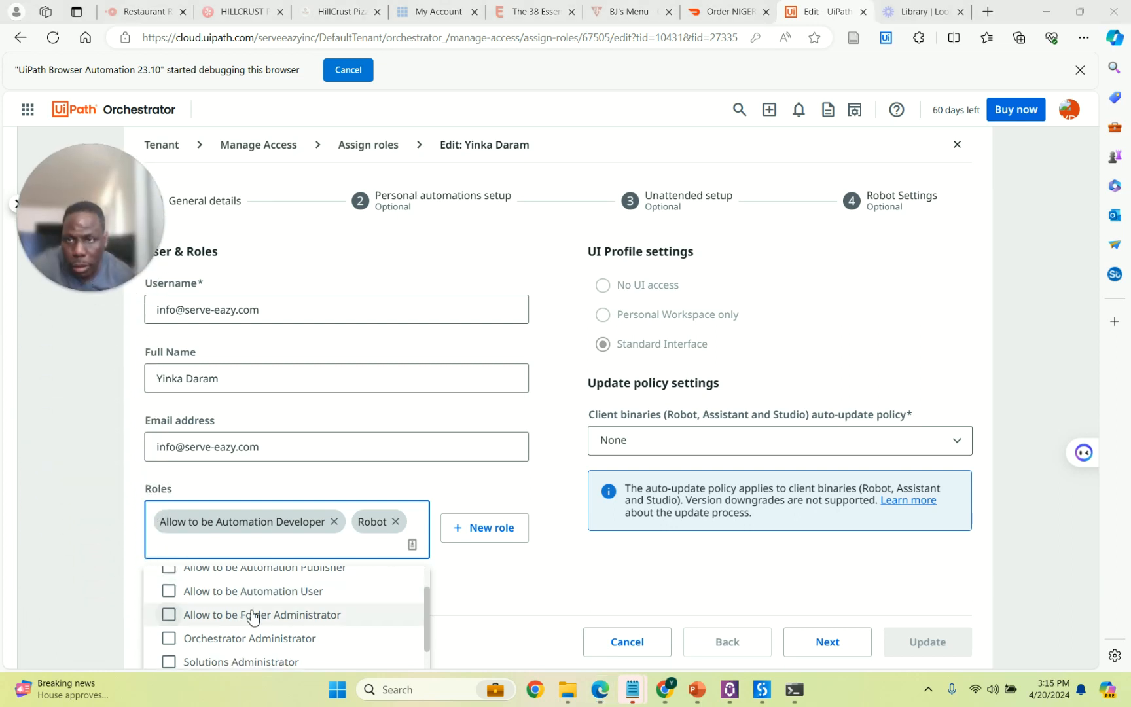
pyautogui.scroll(-1, 294, 604)
pyautogui.scroll(-1, 294, 605)
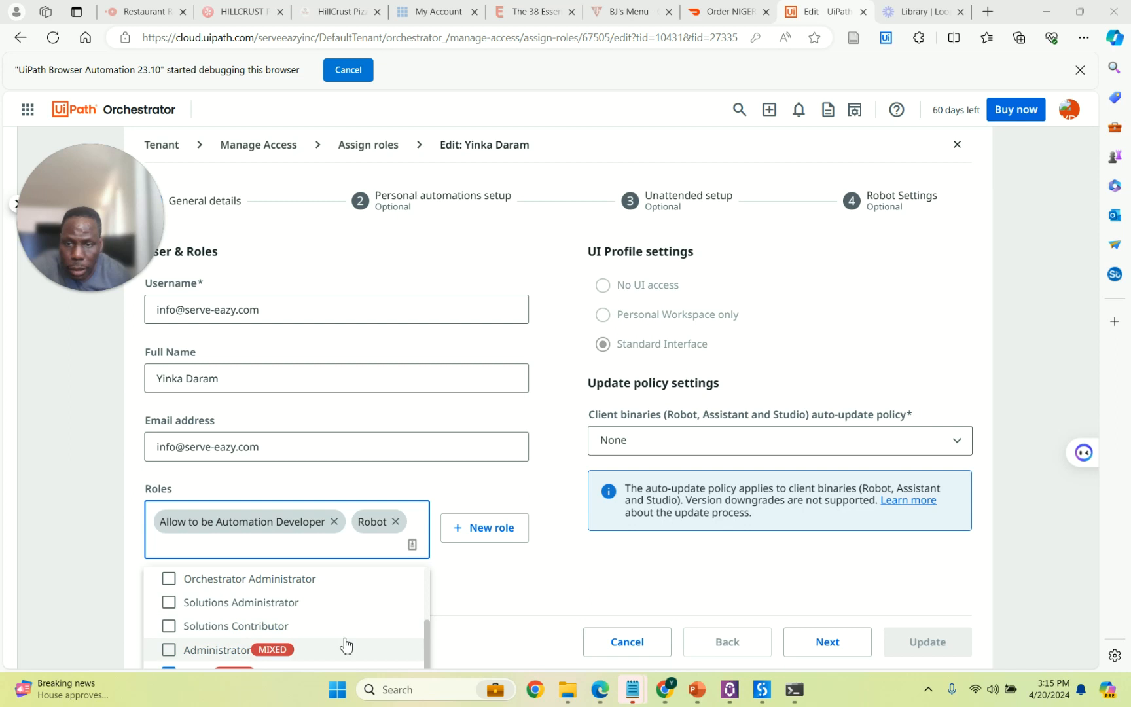
# Tick Administrator and Allow to be Folder Administrator, then save the user's roles.
pyautogui.click(169, 650)
pyautogui.scroll(2, 291, 645)
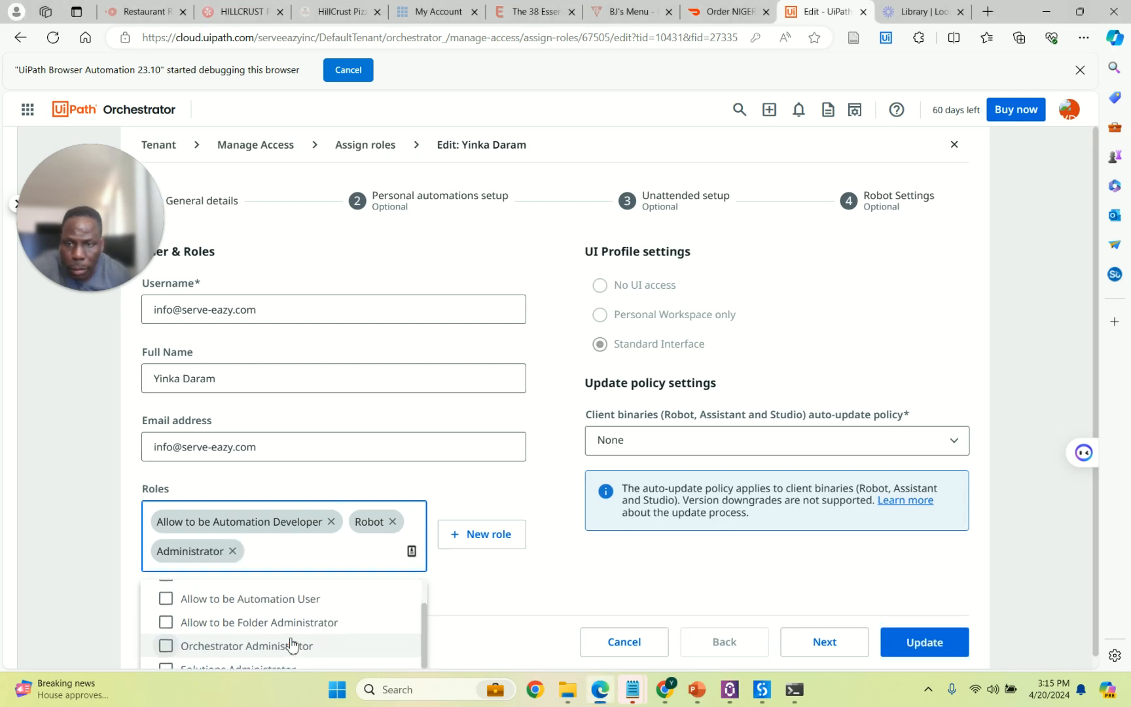
pyautogui.click(168, 621)
pyautogui.click(925, 640)
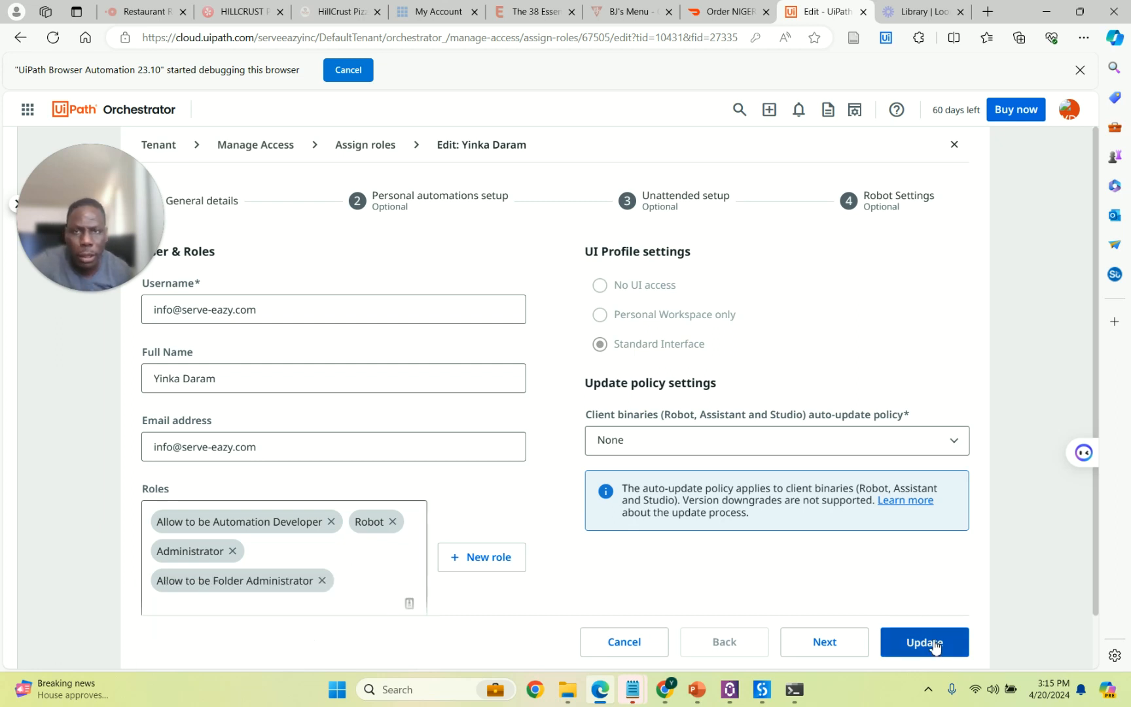
pyautogui.click(934, 648)
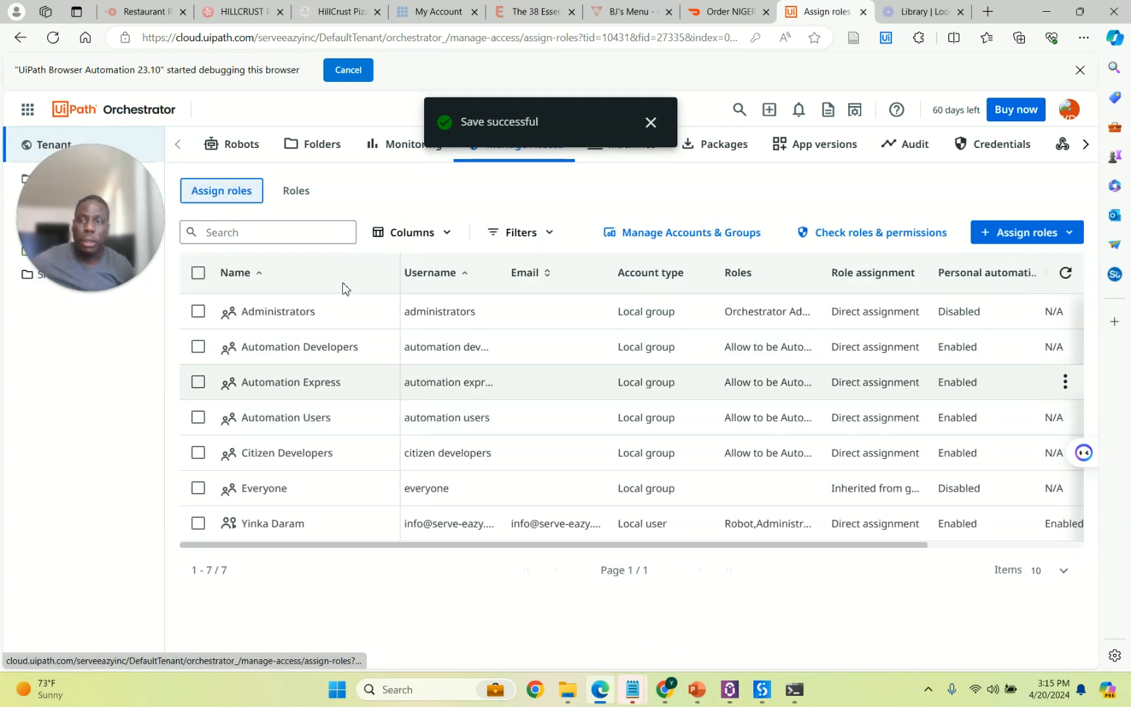
# Bring up the UiPath Automation Cloud sign-in page in a new tab with its Password prompt.
pyautogui.moveTo(101, 314); pyautogui.dragTo(105, 578)
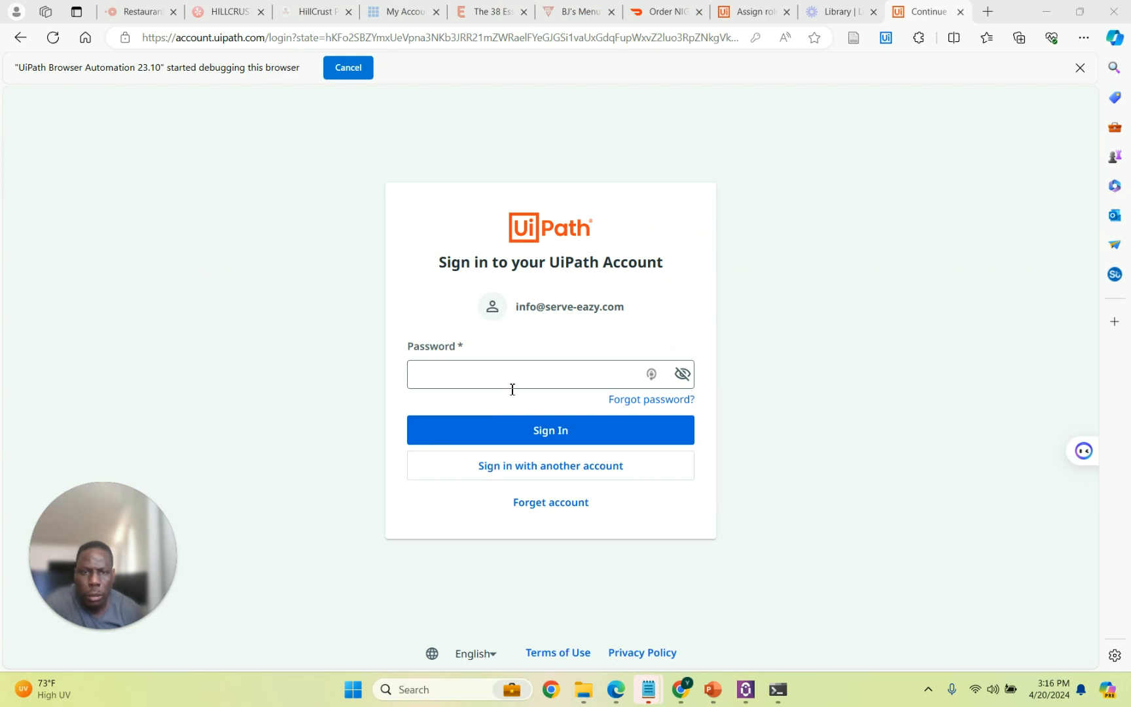
# Launch UiPath Assistant by searching Windows for 'UIP'.
pyautogui.click(517, 386)
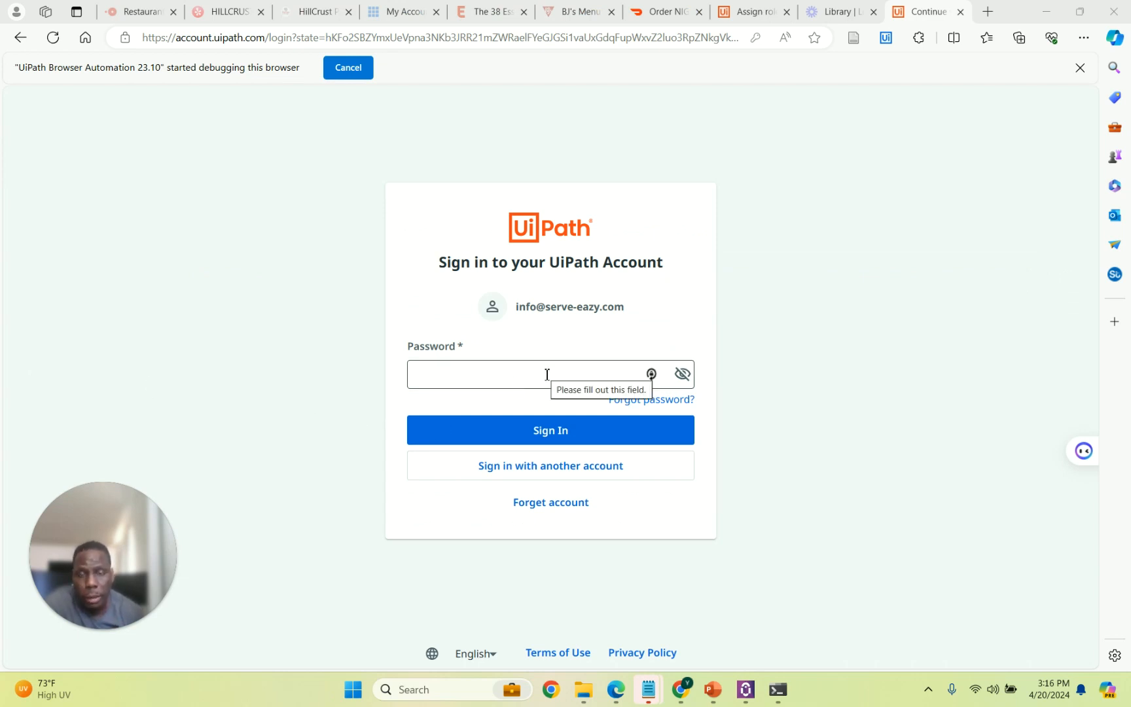
pyautogui.click(458, 695)
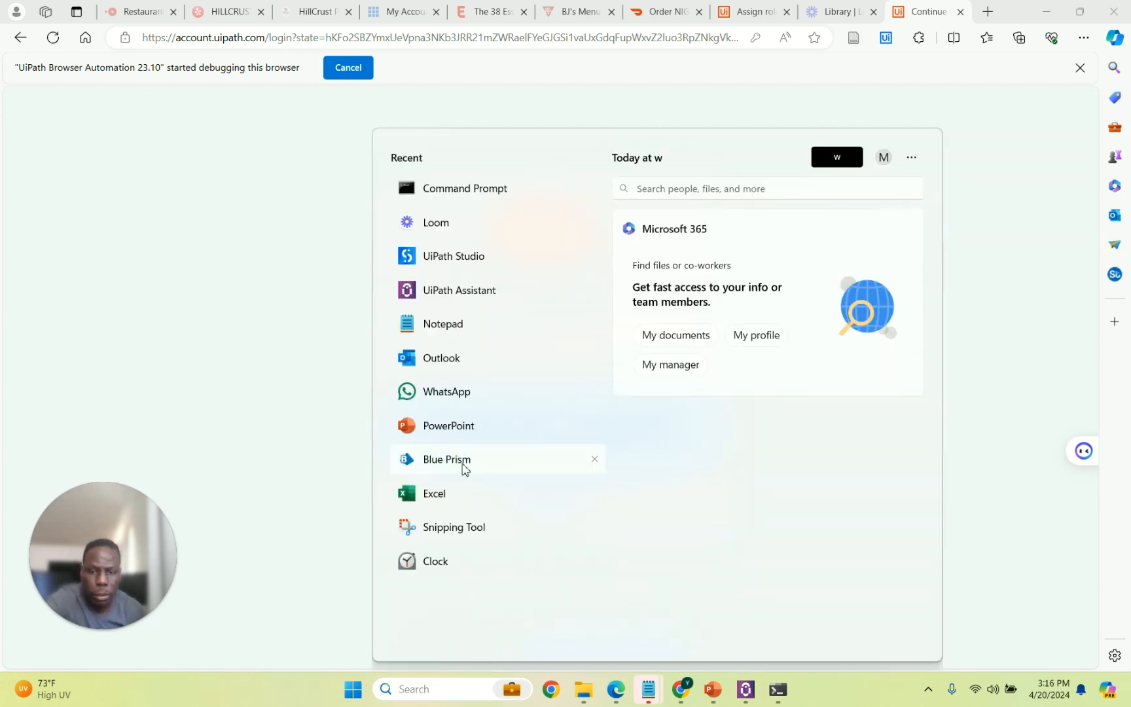
pyautogui.write('UIP')
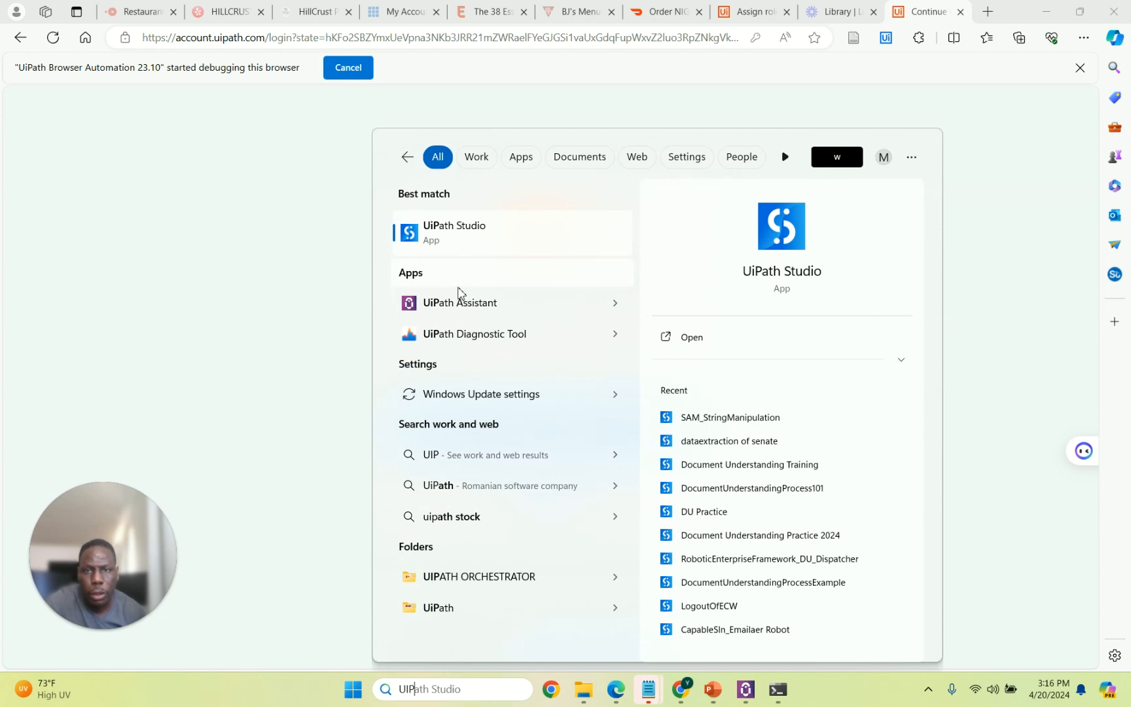
pyautogui.click(460, 304)
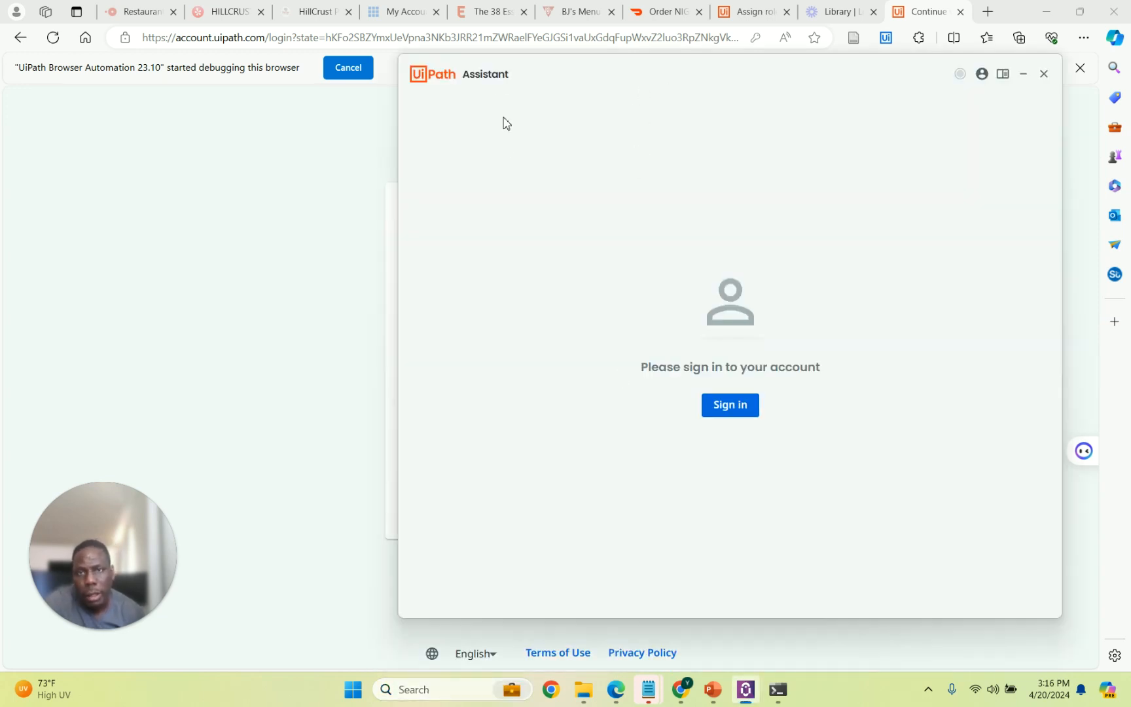
# Sign in to the UiPath account in the browser using the saved password.
pyautogui.moveTo(501, 72); pyautogui.dragTo(577, 104)
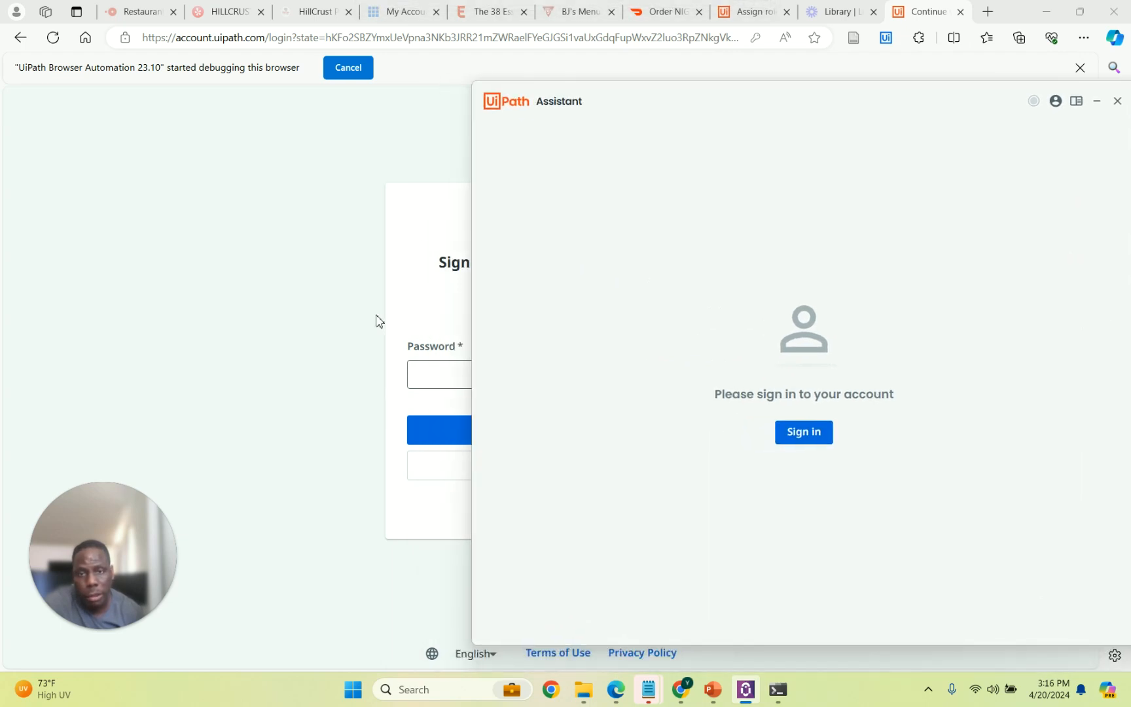
pyautogui.click(438, 375)
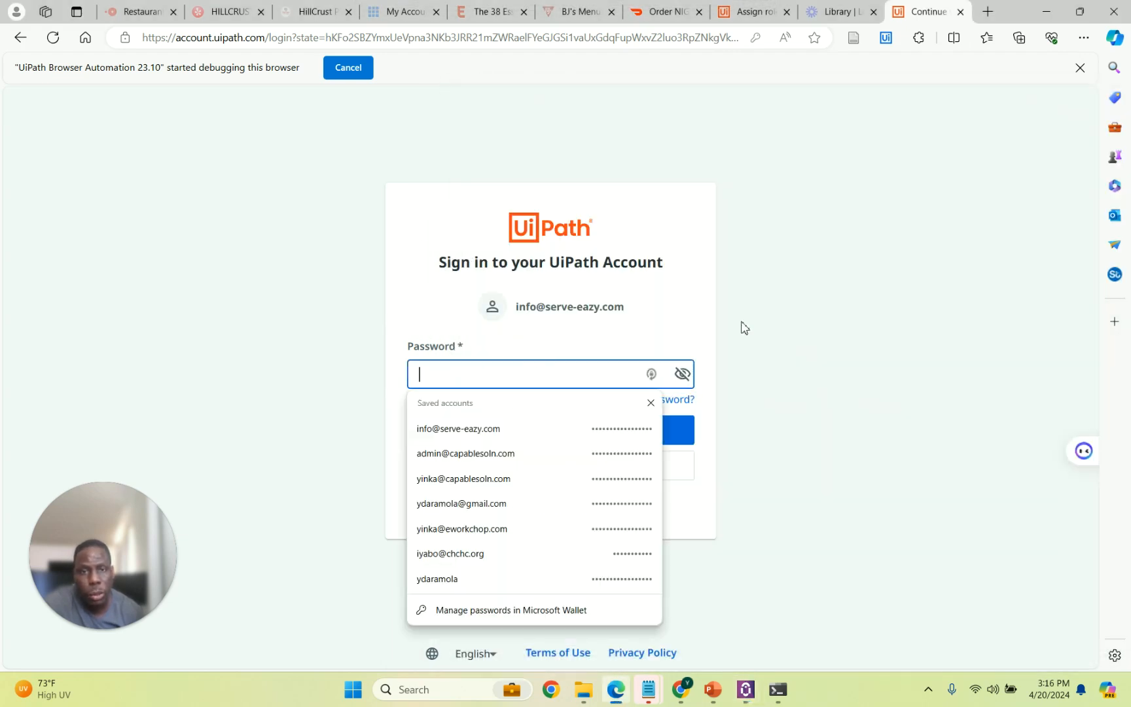
pyautogui.click(555, 431)
pyautogui.click(545, 438)
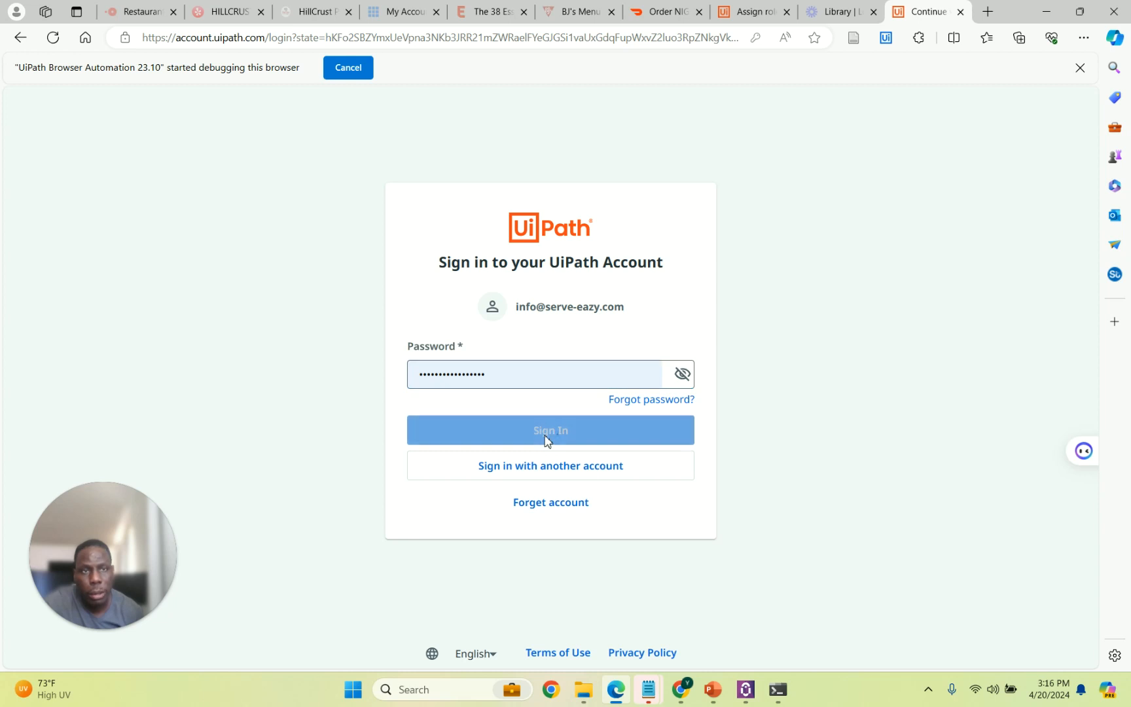
# Sign the Assistant in with the saved account, always allowing the browser to open UiPath links.
pyautogui.click(746, 698)
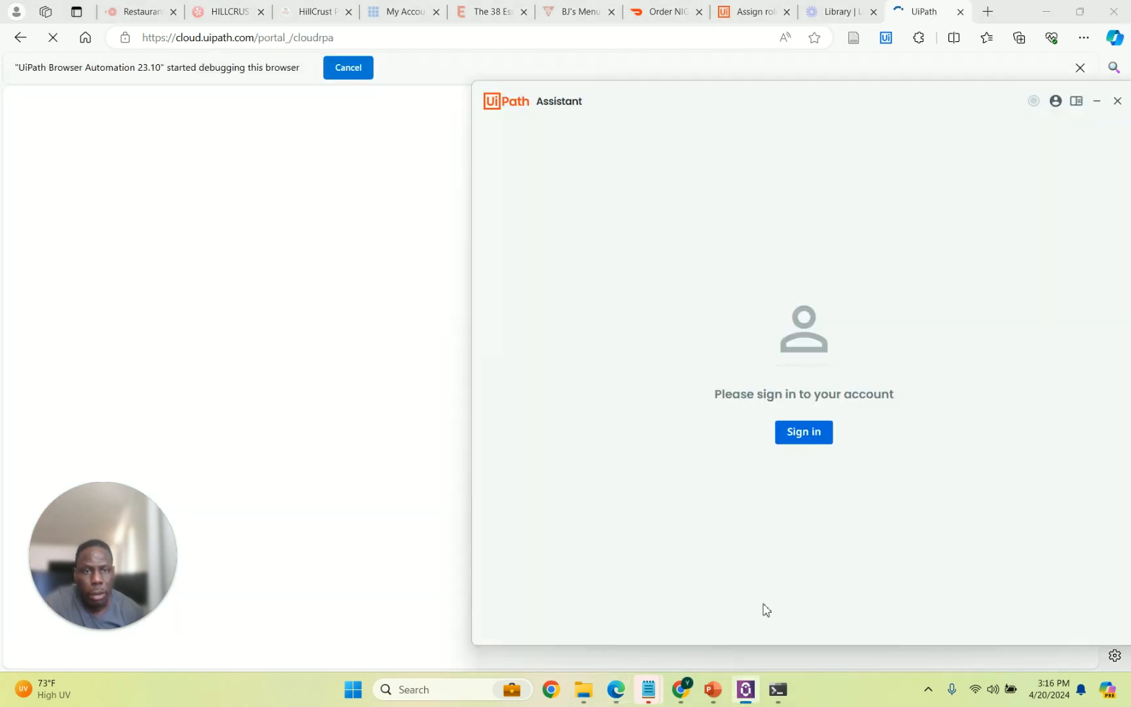
pyautogui.click(804, 442)
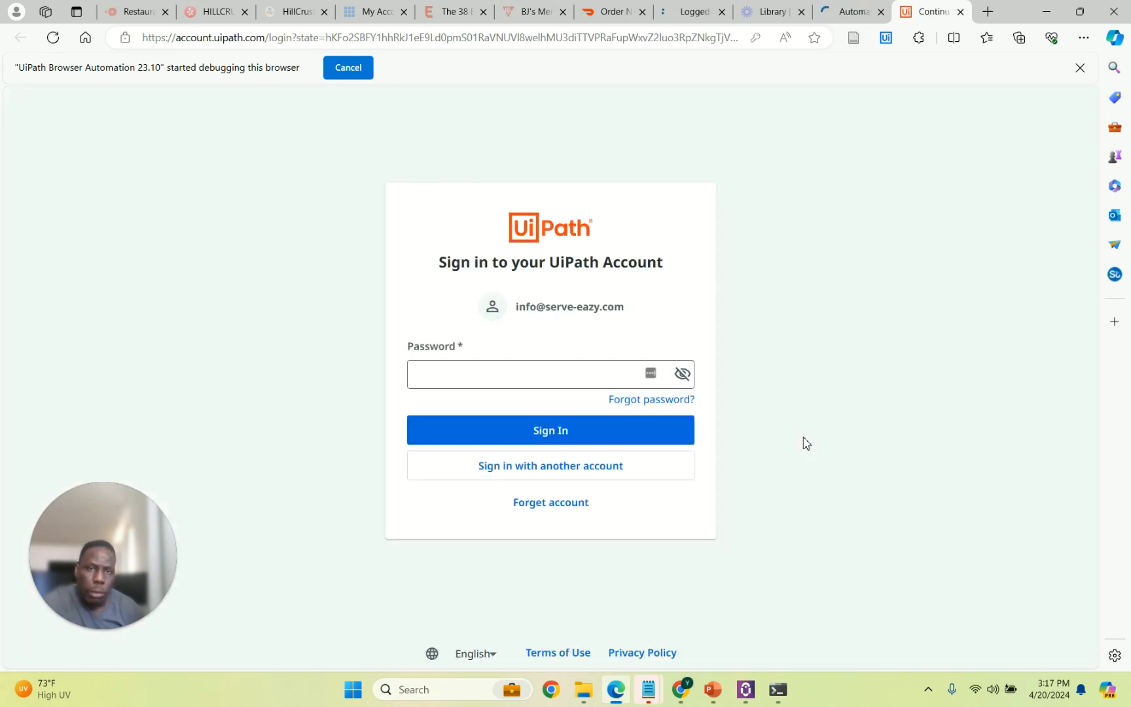
pyautogui.click(544, 381)
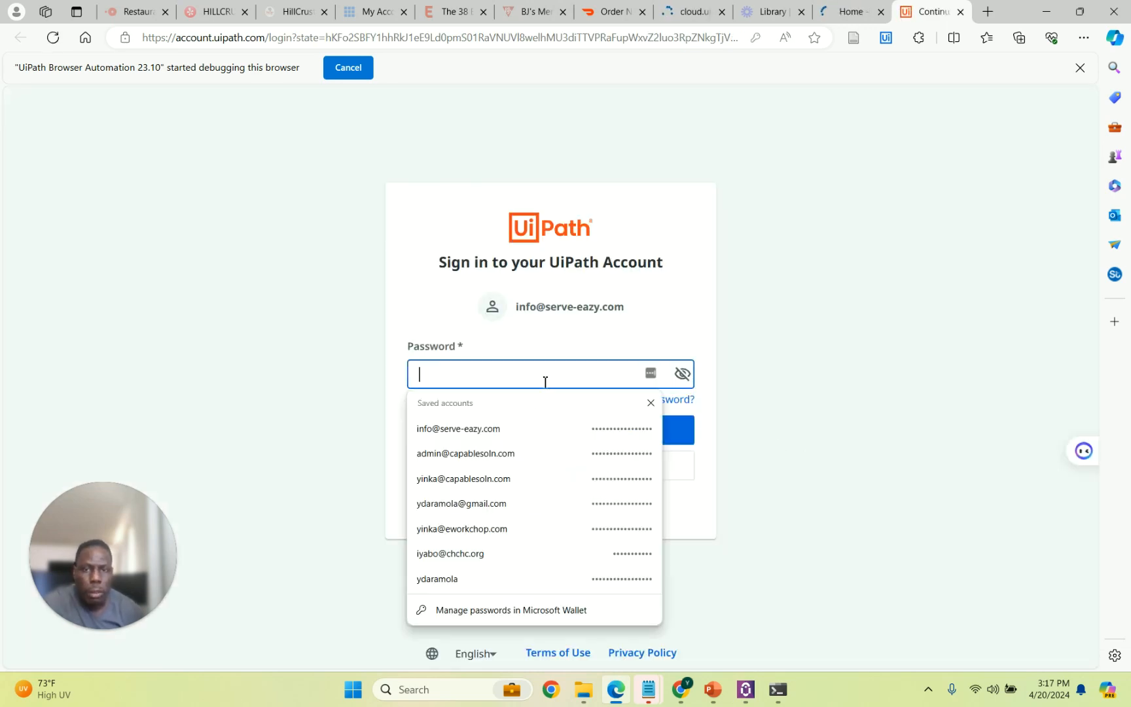
pyautogui.click(523, 428)
pyautogui.click(528, 434)
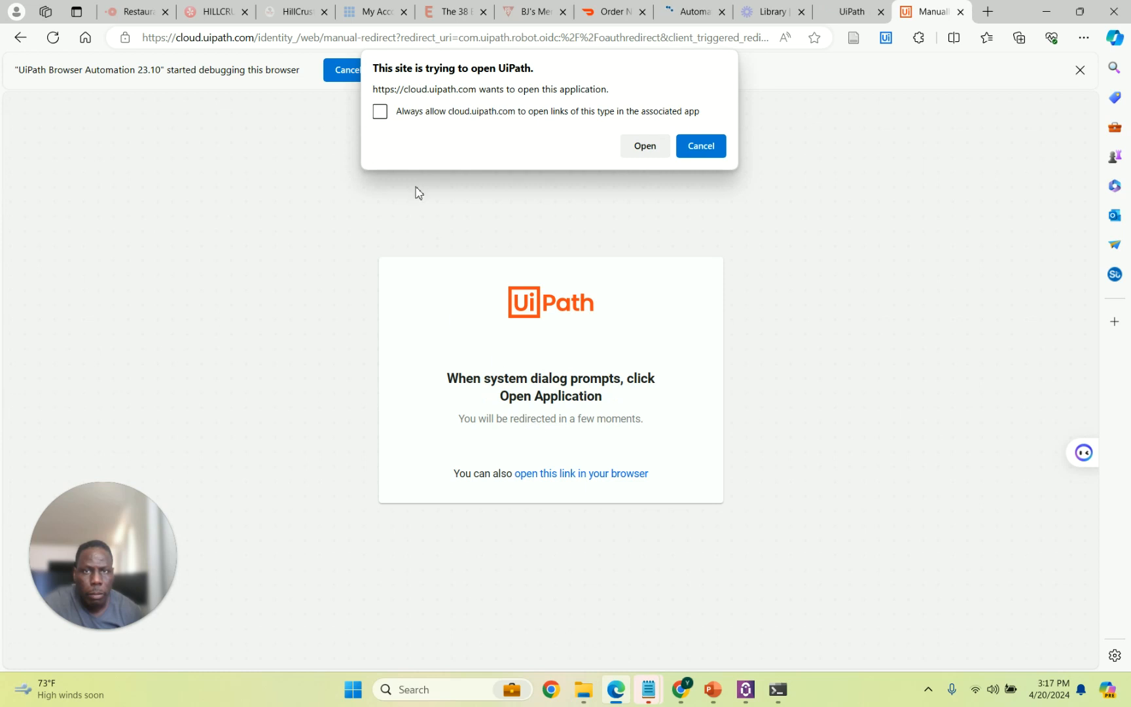
pyautogui.click(379, 112)
pyautogui.click(643, 146)
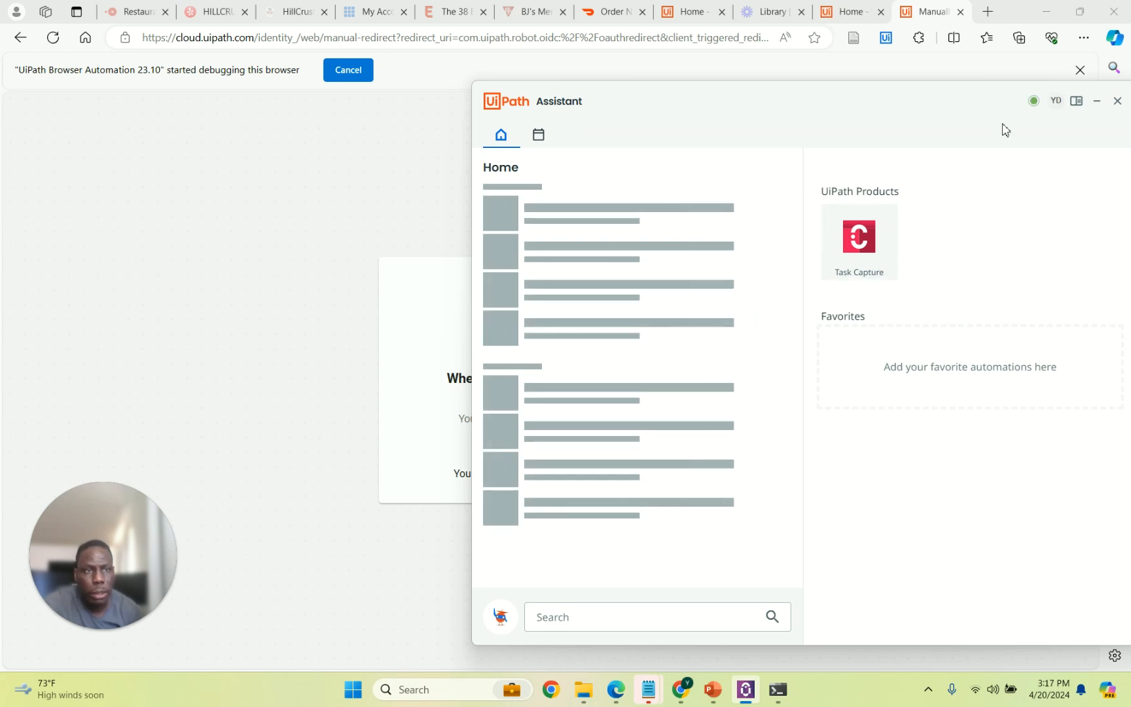
# Check that the Assistant shows Connected and Licensed, glancing at the YD profile menu.
pyautogui.moveTo(1034, 104)
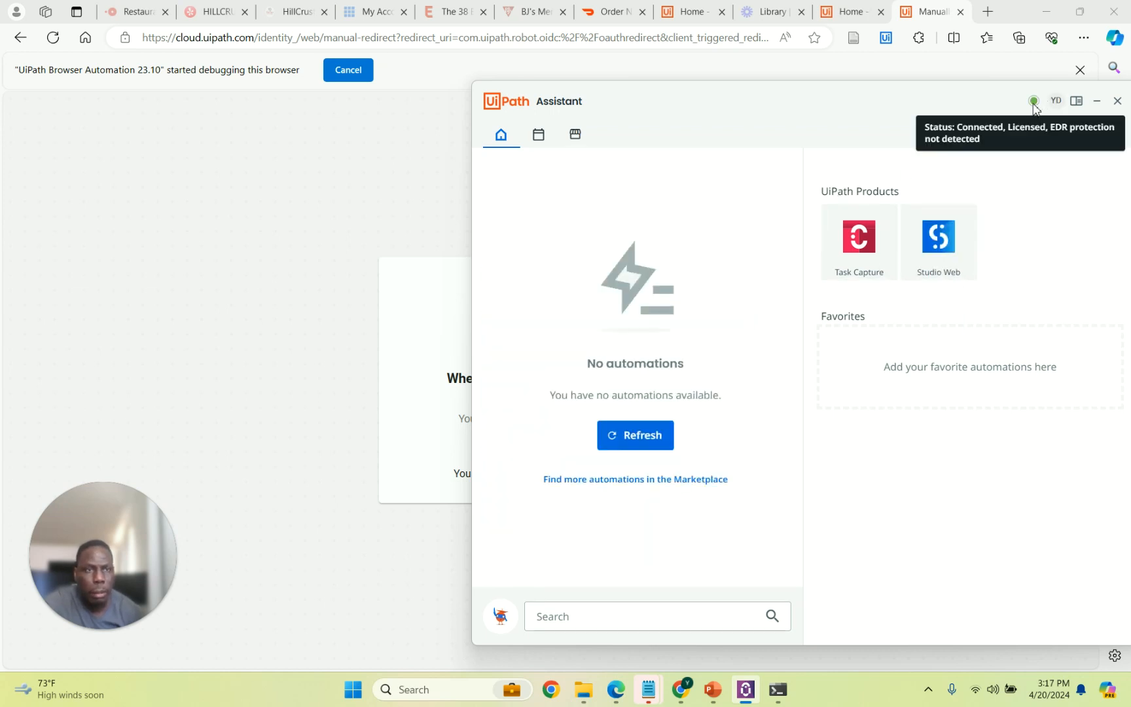
pyautogui.click(1055, 103)
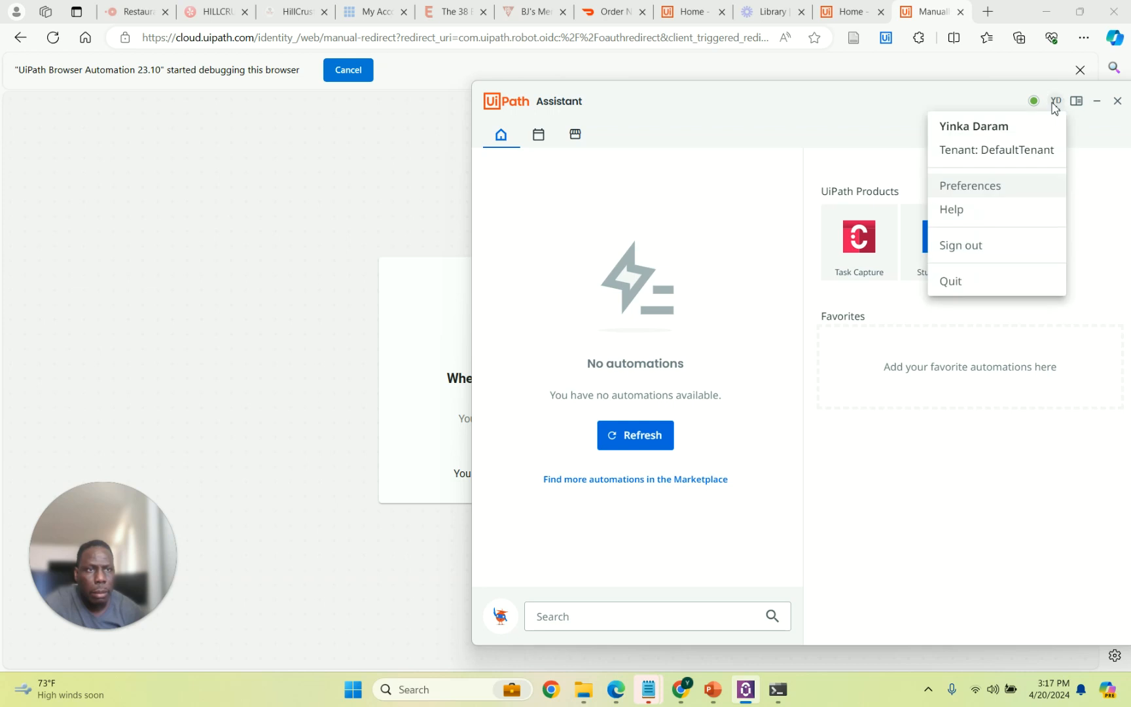
pyautogui.click(891, 110)
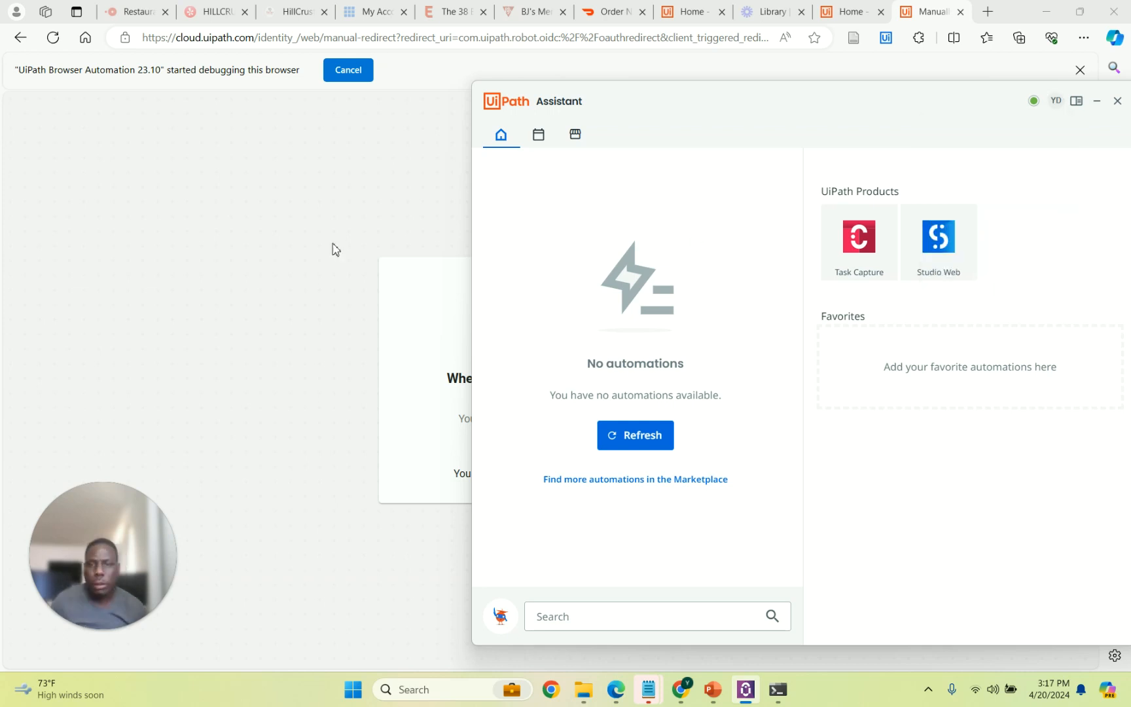
# Minimise the Assistant, leaving the browser's Automation Cloud redirect page in front.
pyautogui.click(332, 223)
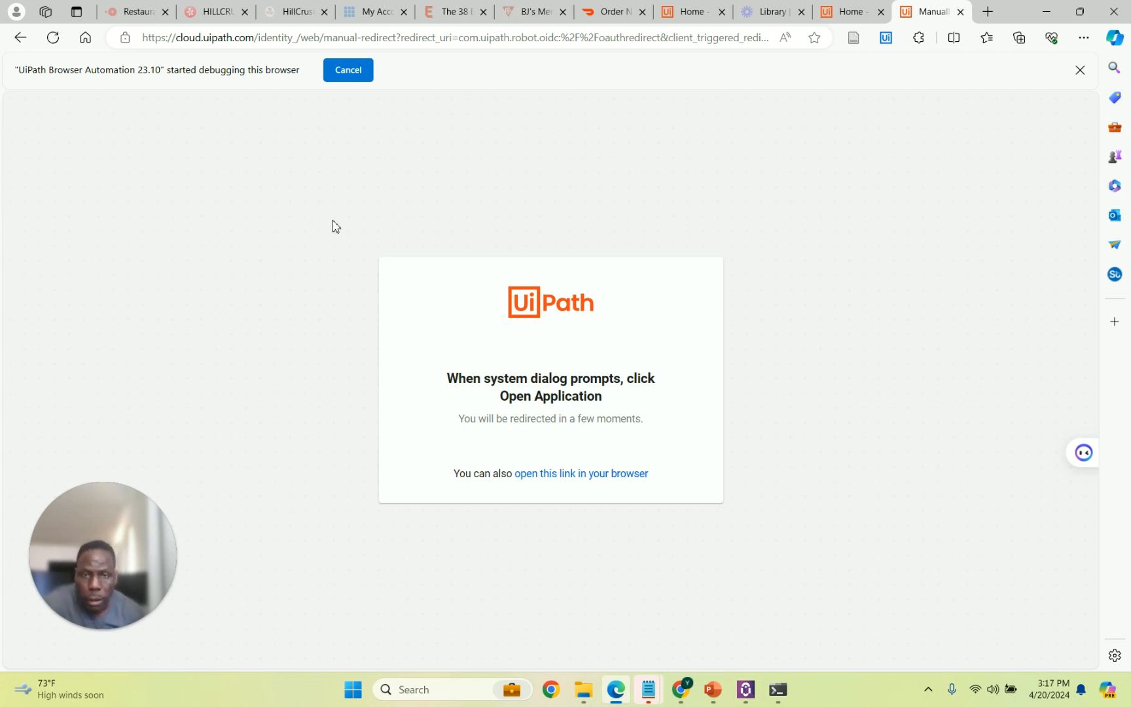
pyautogui.click(746, 690)
pyautogui.click(746, 690)
pyautogui.click(746, 690)
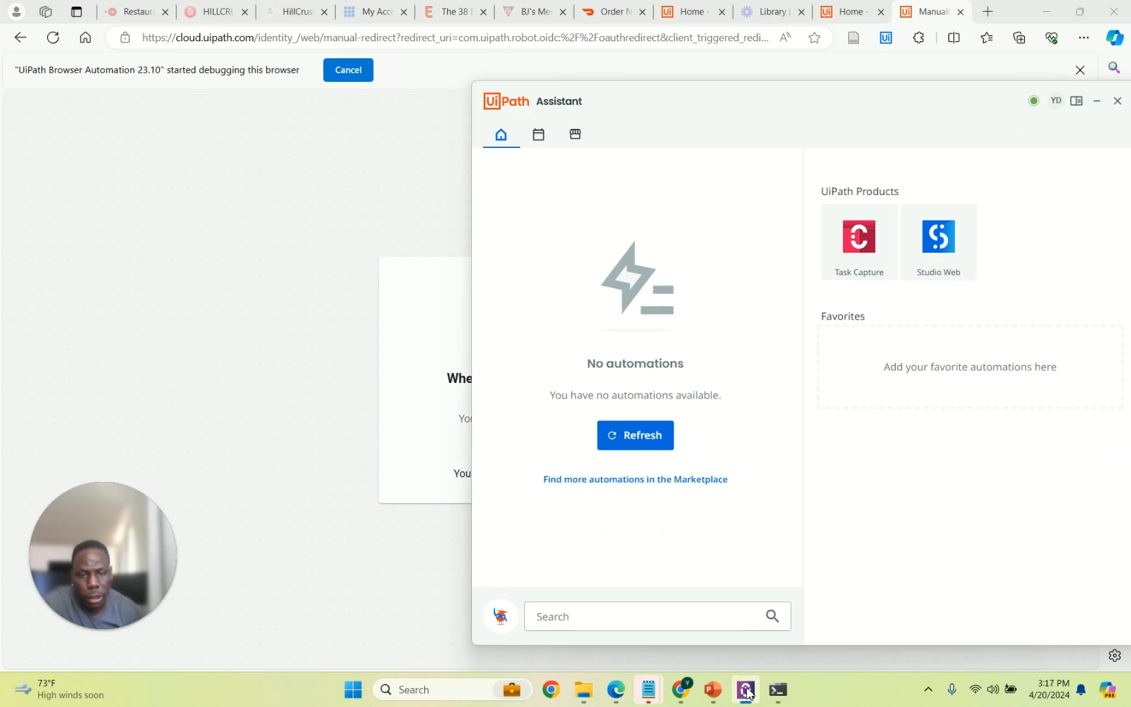
pyautogui.click(746, 690)
# Launch UiPath Studio from a Windows search for 'UI'.
pyautogui.click(399, 690)
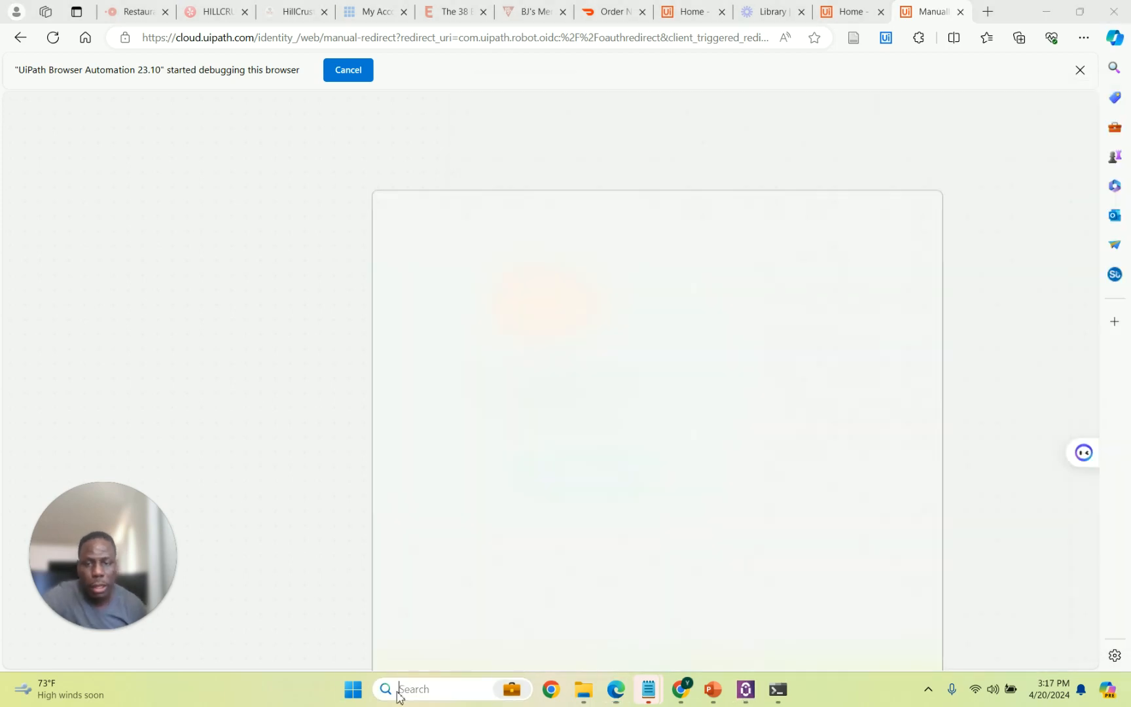
pyautogui.write('UI')
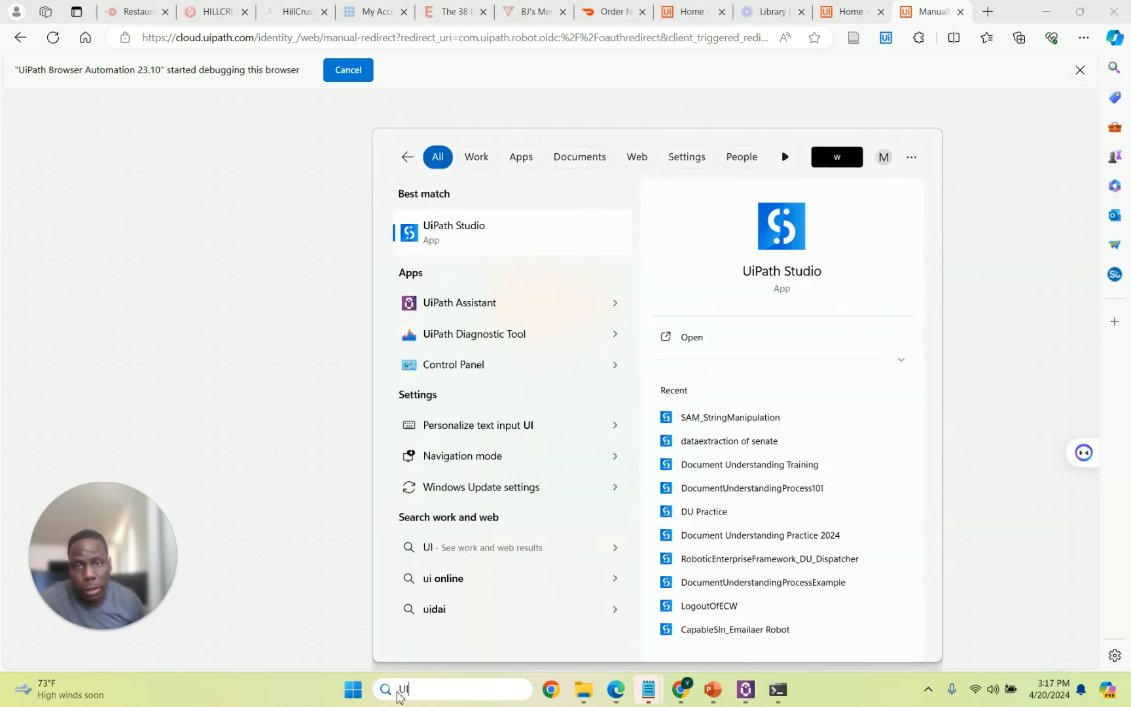
pyautogui.click(458, 246)
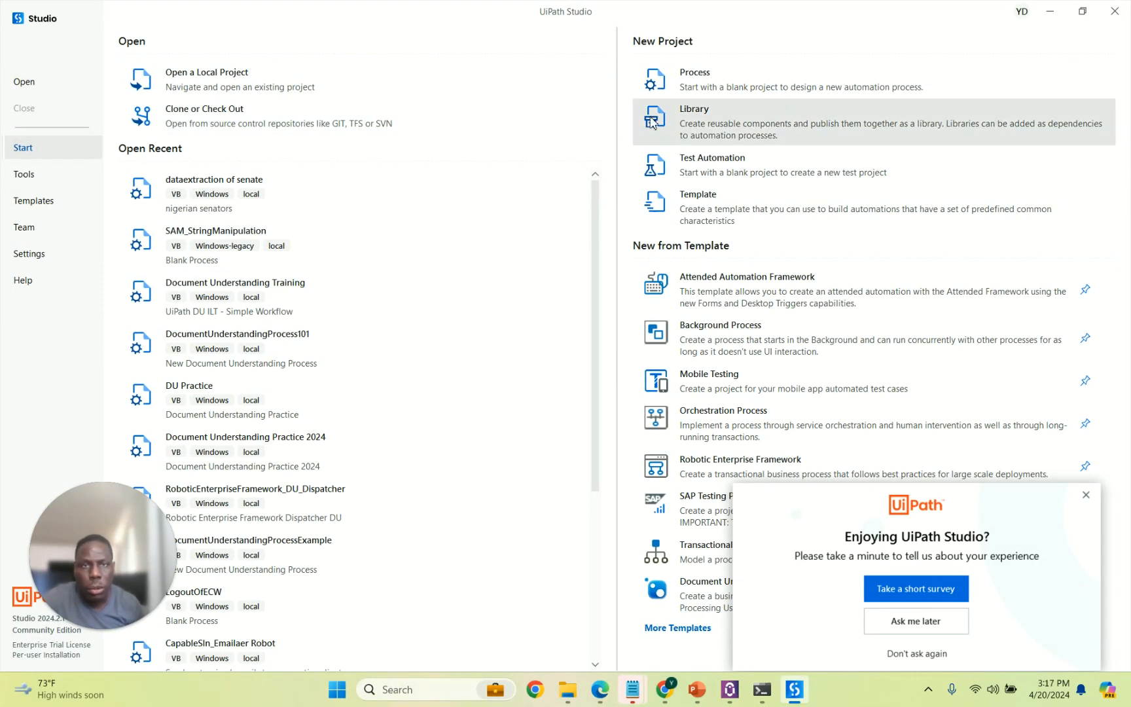
# Create a blank process project TestyRobot with description 'Robot unattended configure'.
pyautogui.click(699, 86)
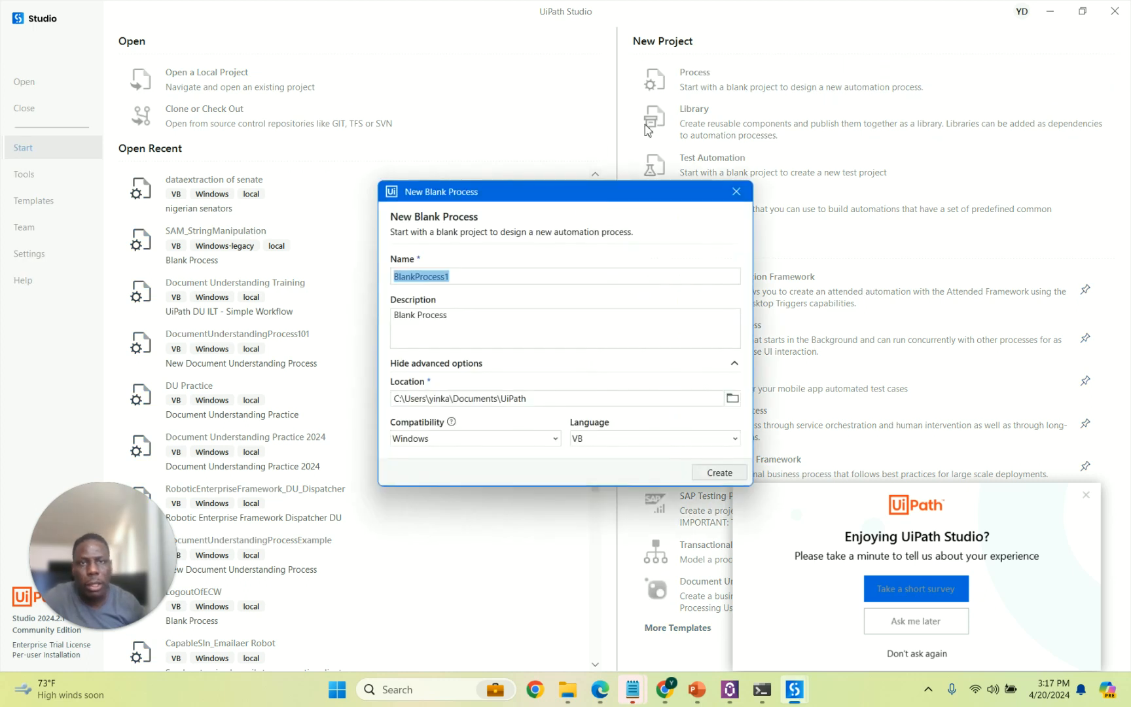
pyautogui.write('tEST')
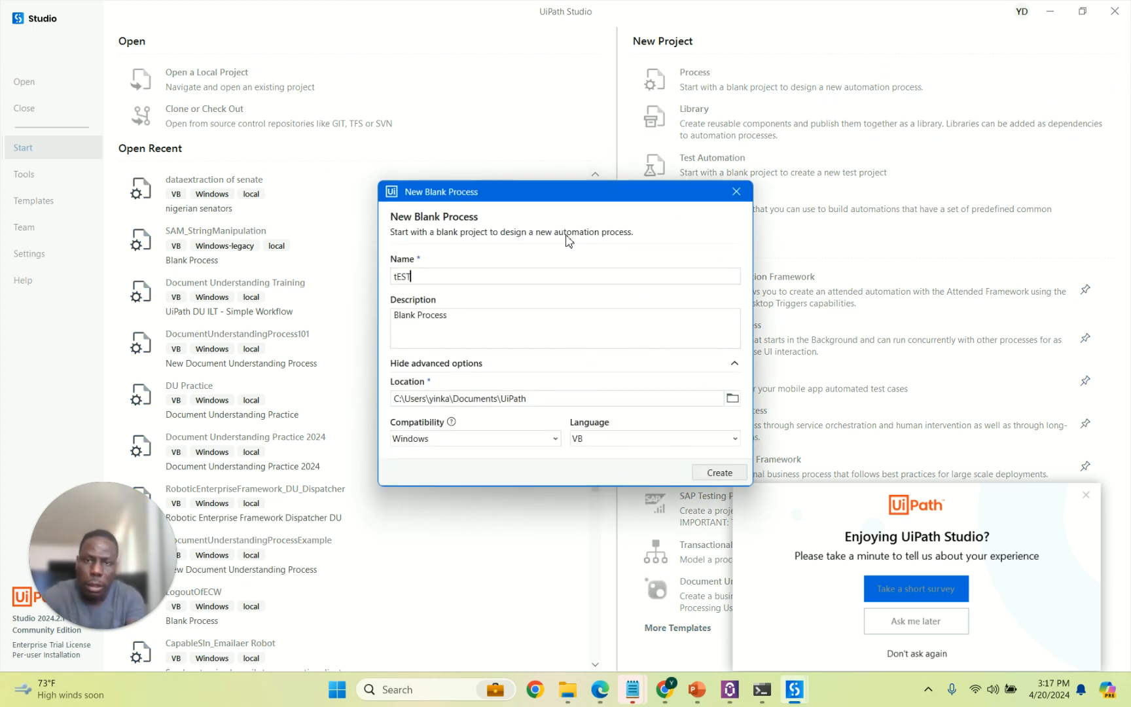
pyautogui.press('BackSpace')
pyautogui.press('BackSpace')
pyautogui.press('BackSpace')
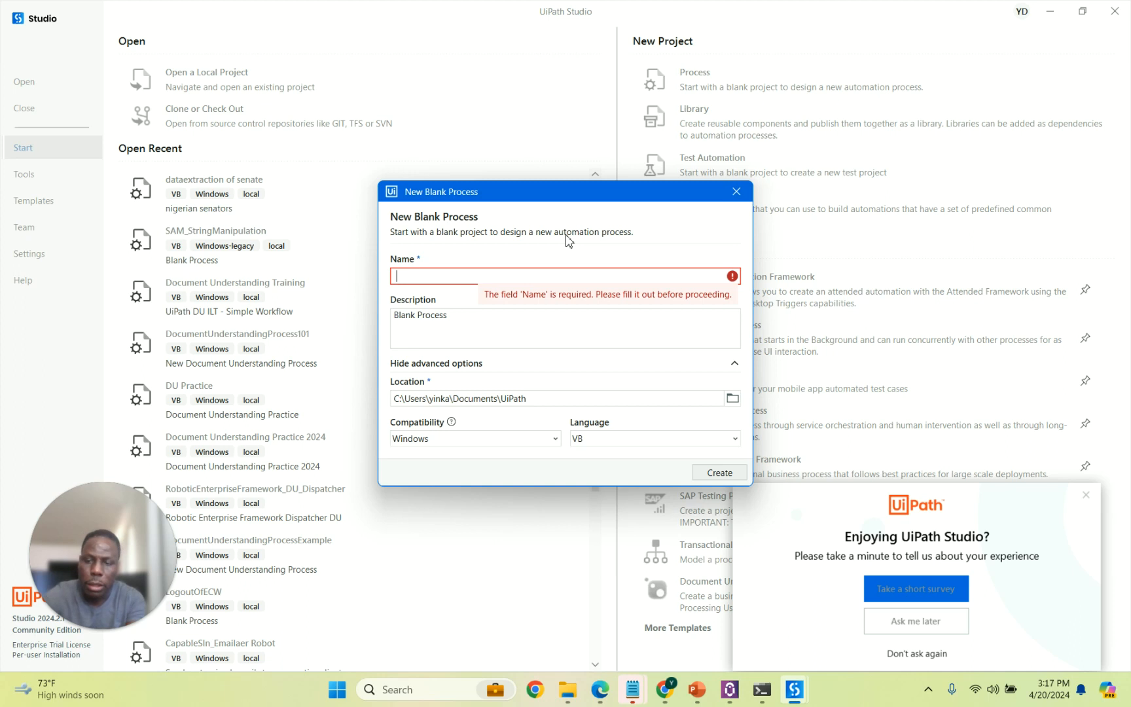
pyautogui.write('tEST')
pyautogui.press('BackSpace')
pyautogui.press('BackSpace')
pyautogui.press('BackSpace')
pyautogui.press('BackSpace')
pyautogui.press('capslock')
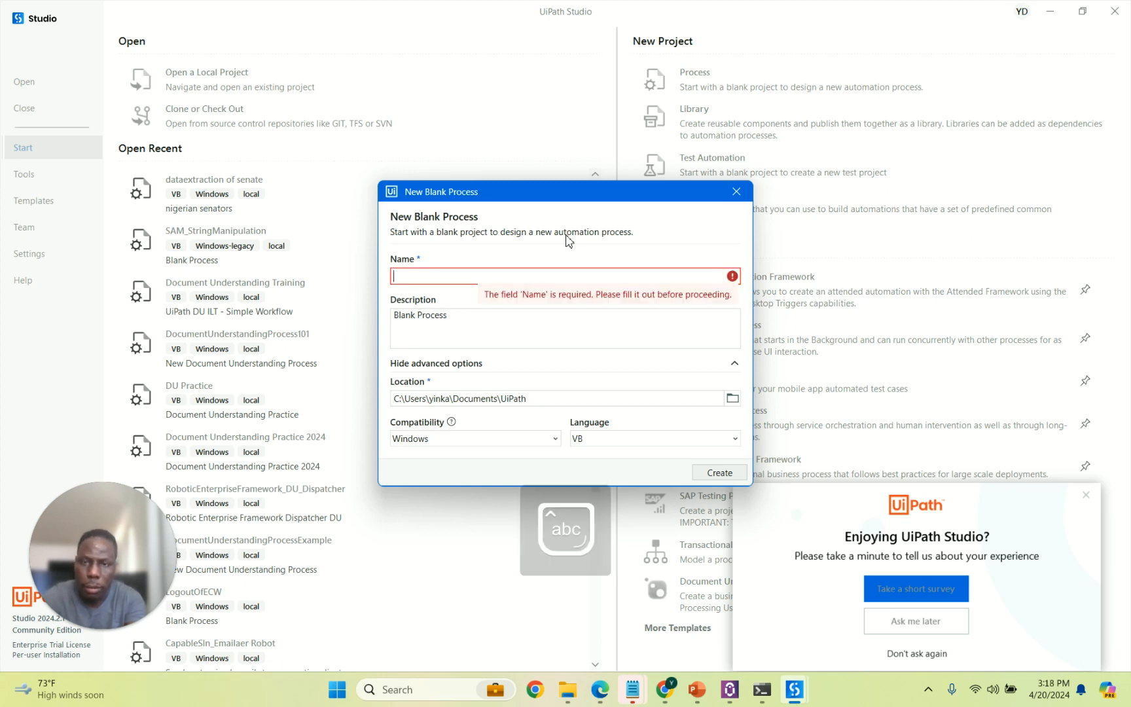
pyautogui.write('Testy')
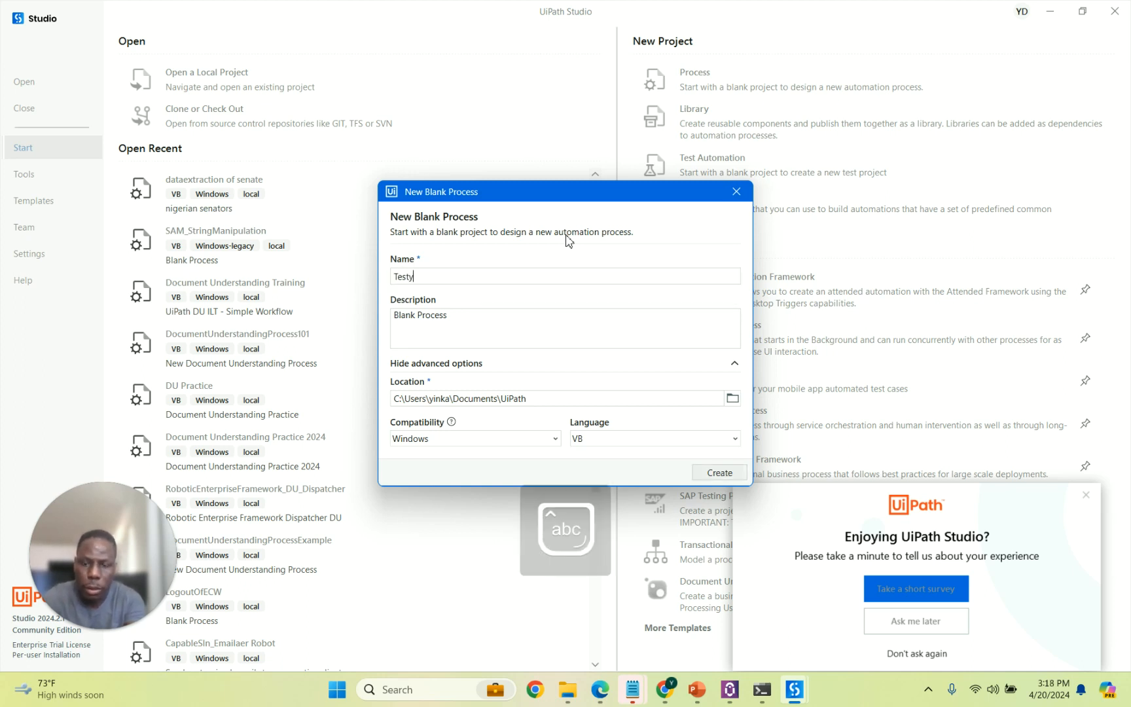
pyautogui.write('Robot')
pyautogui.click(502, 323)
pyautogui.hotkey('ctrl', 'shift', 'Left')
pyautogui.hotkey('ctrl', 'shift', 'Left')
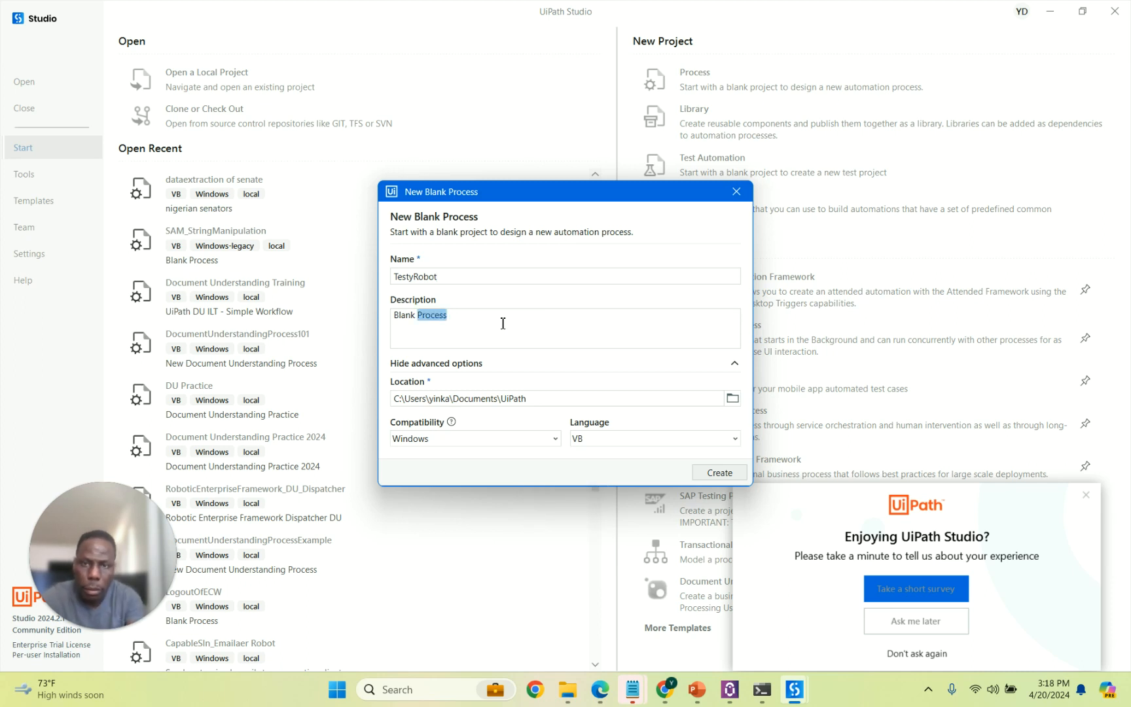
pyautogui.write('Robot')
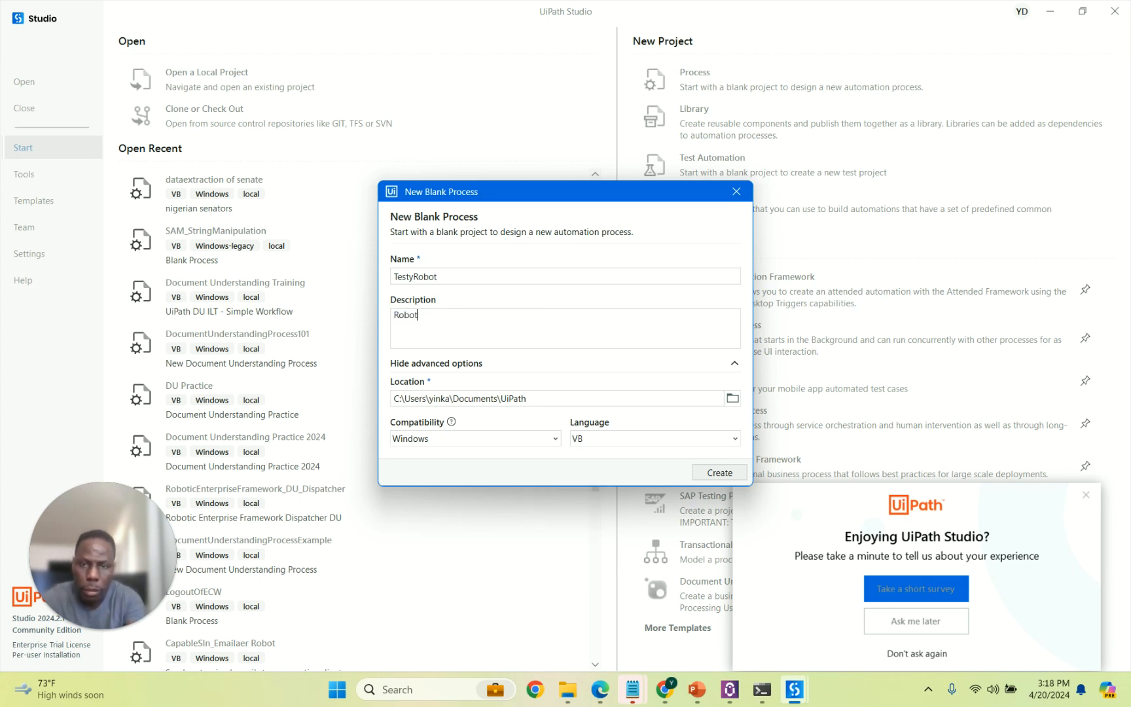
pyautogui.write(' unattended')
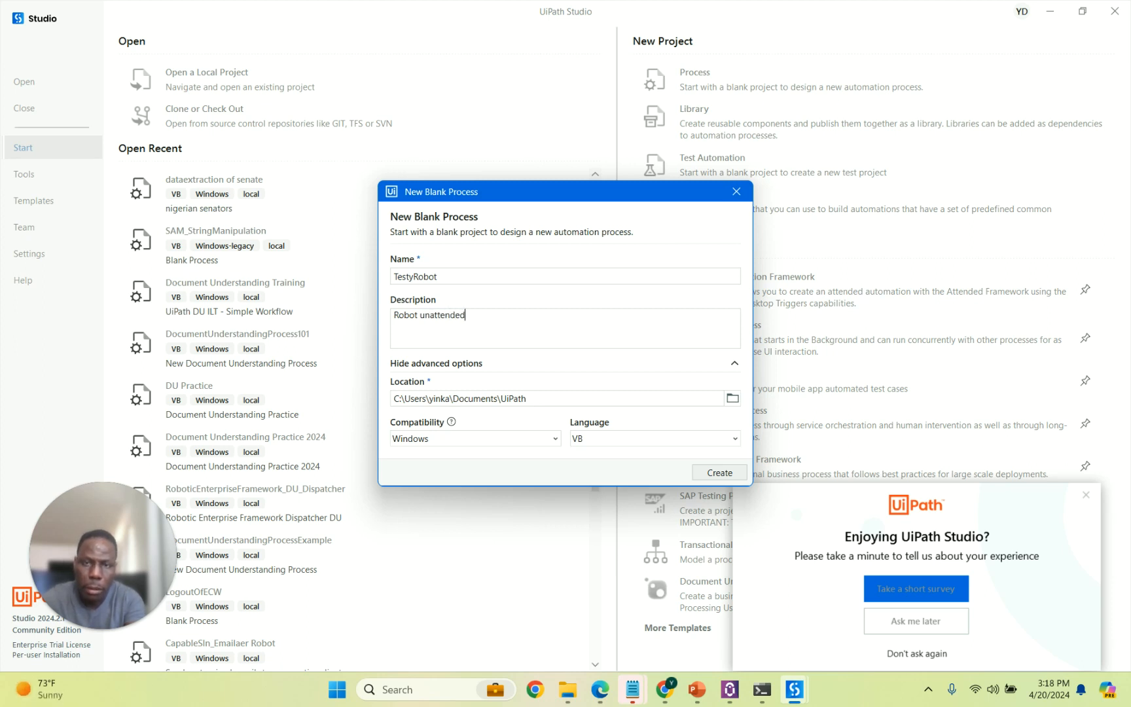
pyautogui.write(' configure')
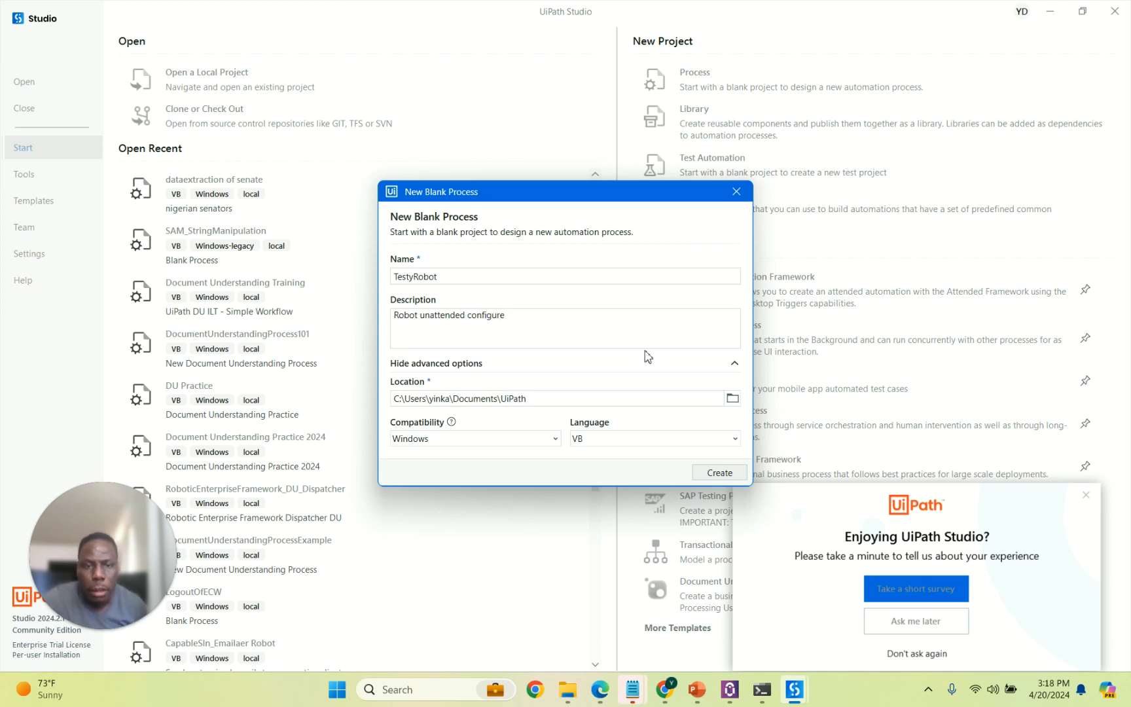
pyautogui.click(720, 473)
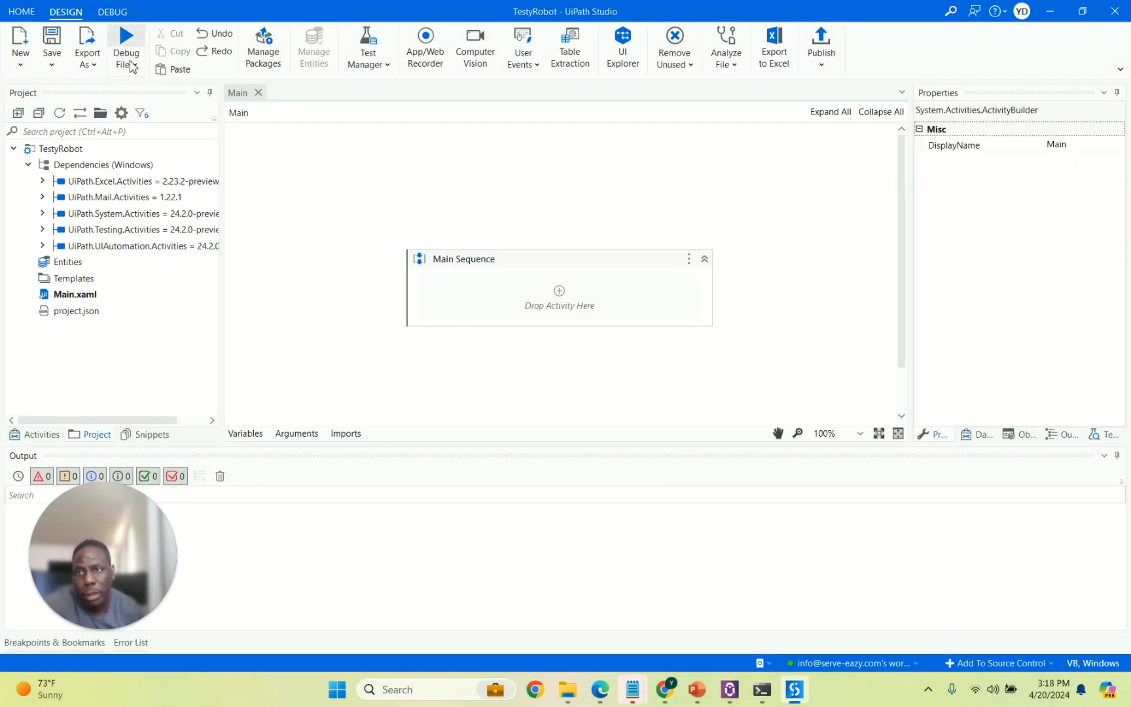
# Add a Log Message activity and a Message Box activity to the Main Sequence.
pyautogui.click(130, 65)
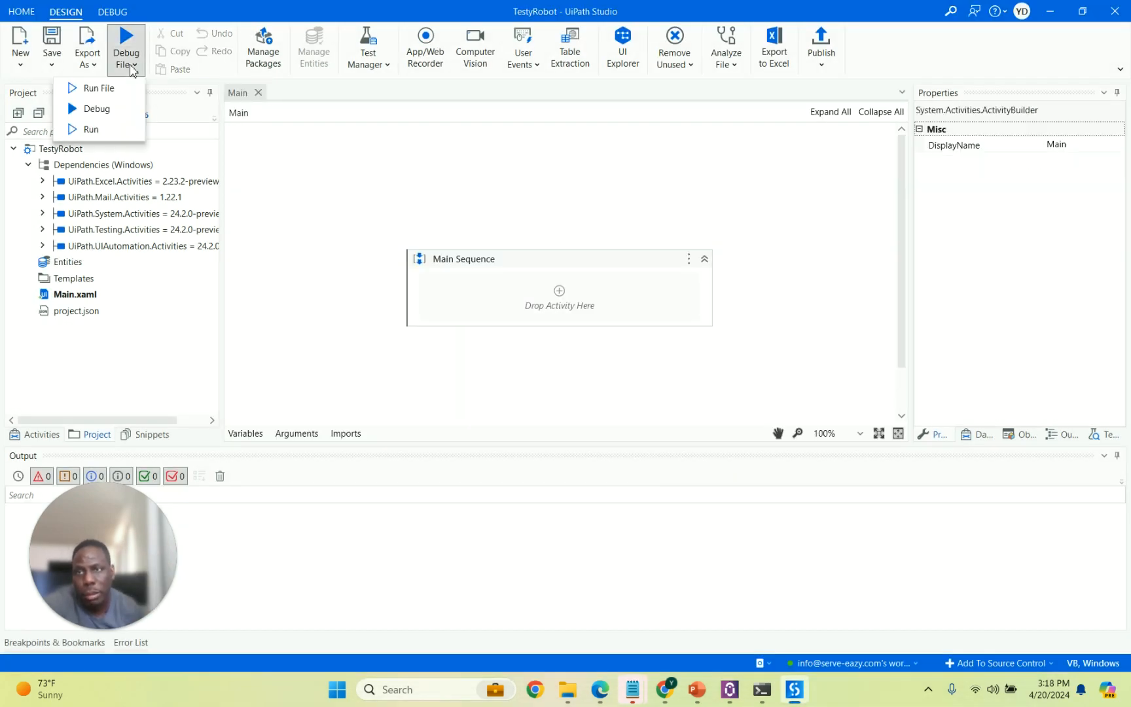
pyautogui.click(561, 297)
pyautogui.click(560, 292)
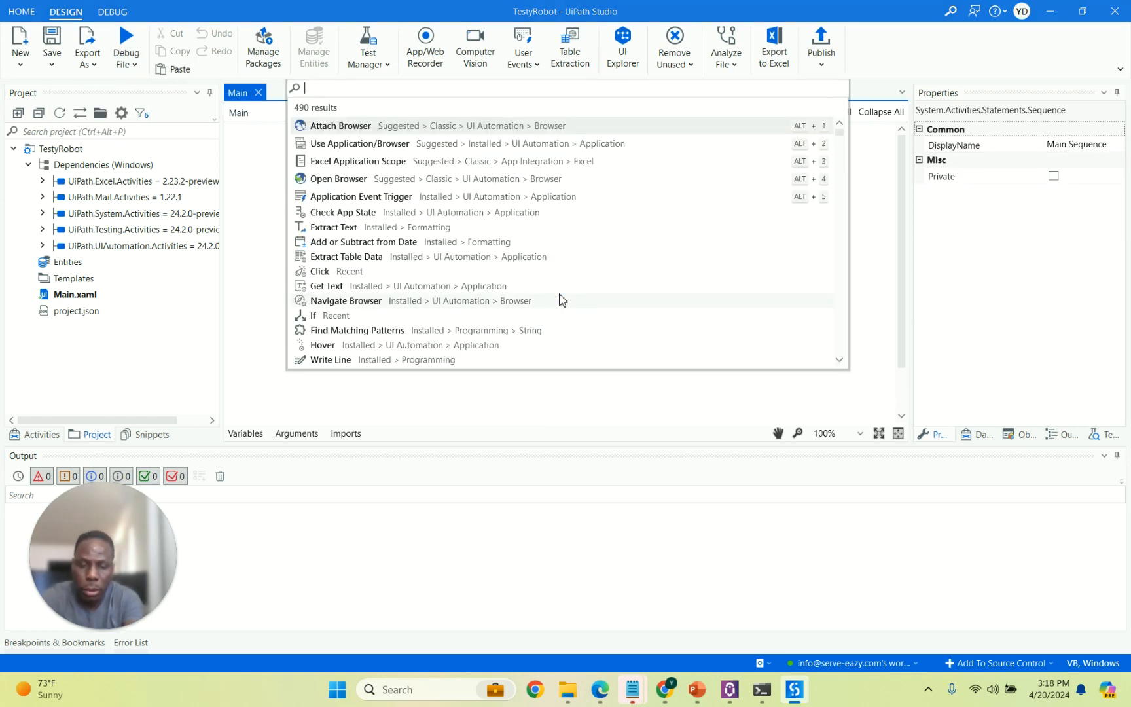
pyautogui.write('log')
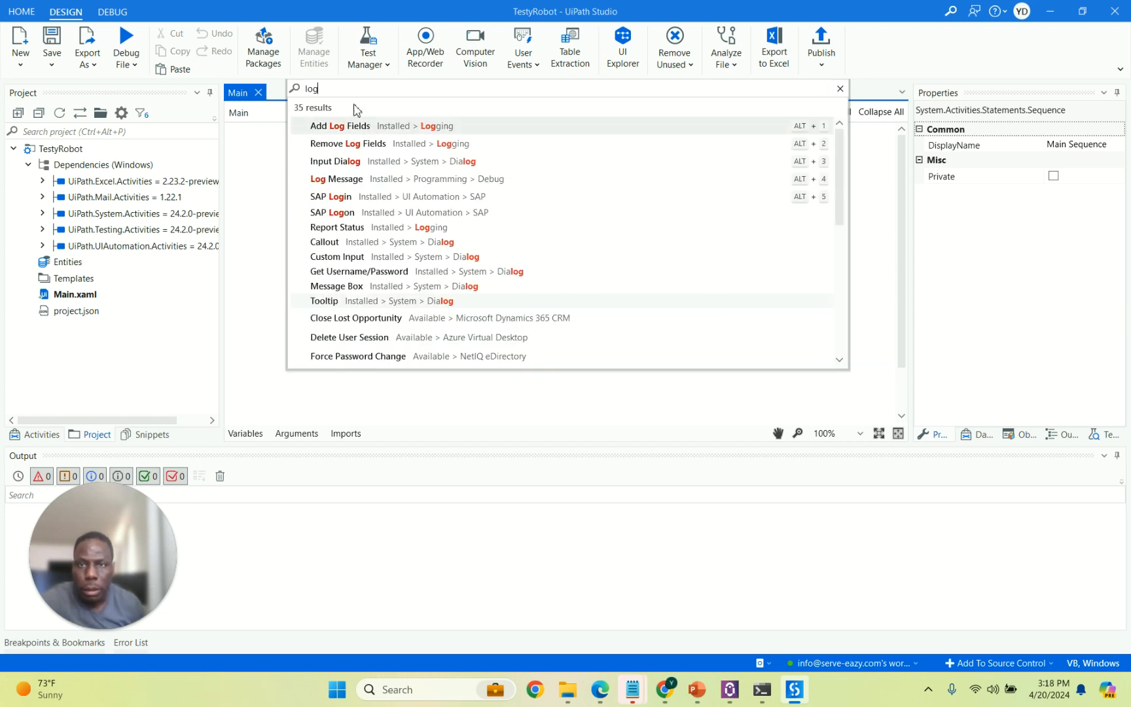
pyautogui.click(369, 177)
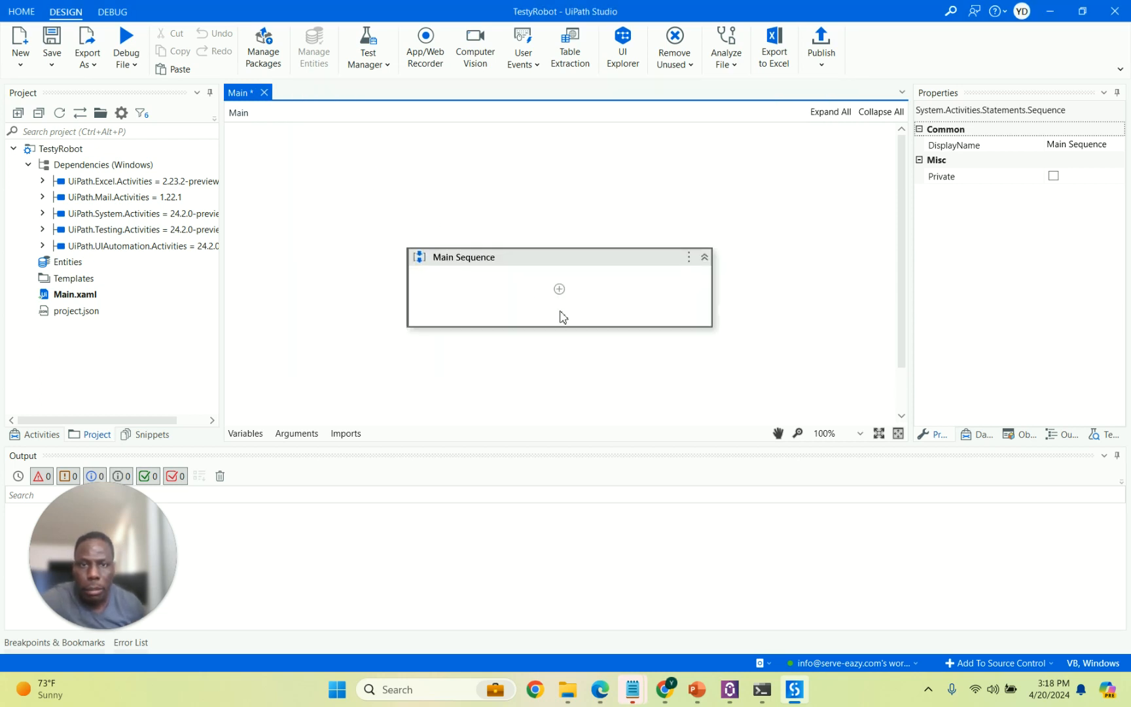
pyautogui.click(560, 237)
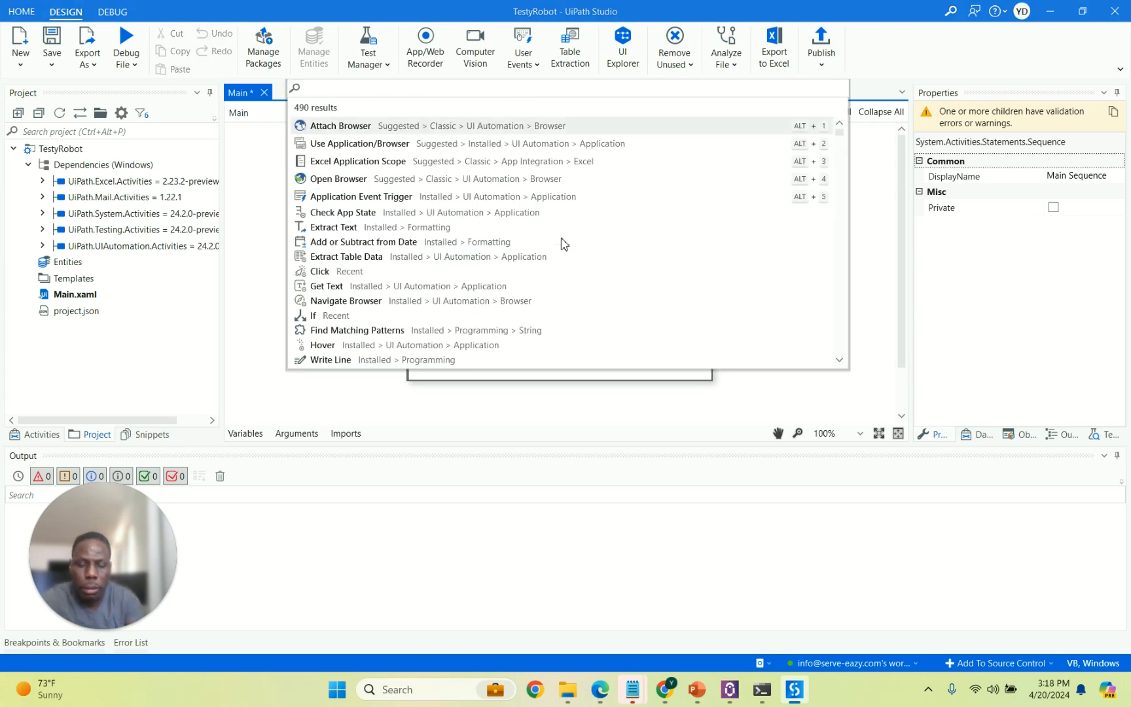
pyautogui.write('messa')
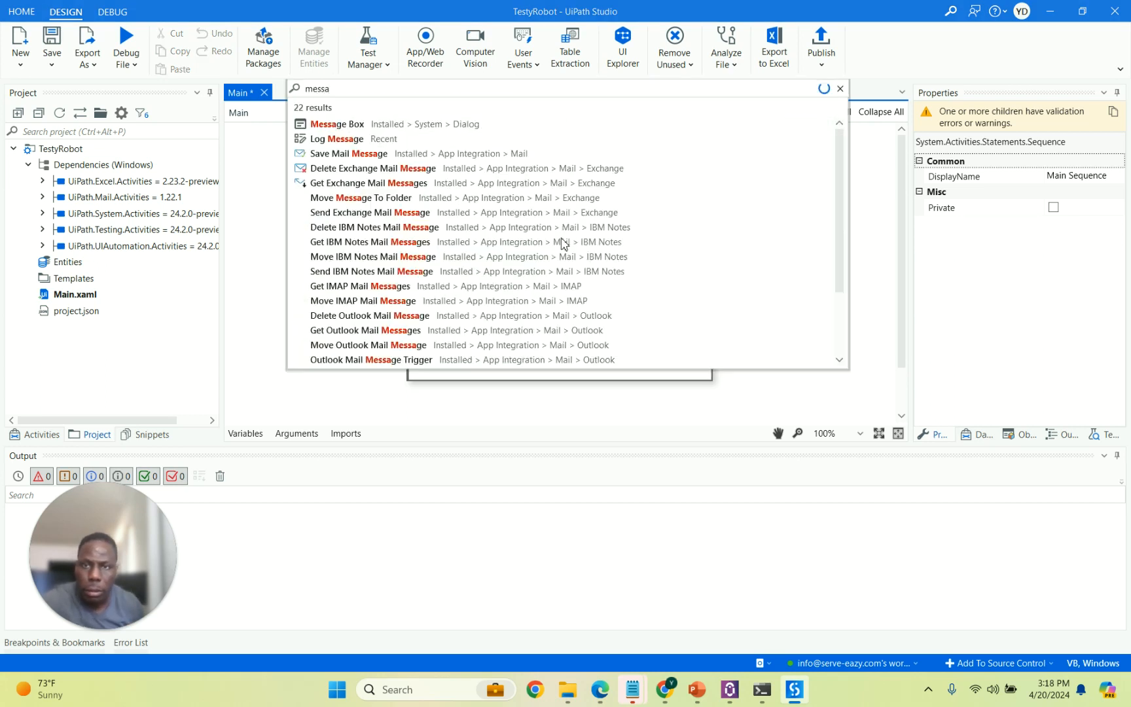
pyautogui.click(402, 129)
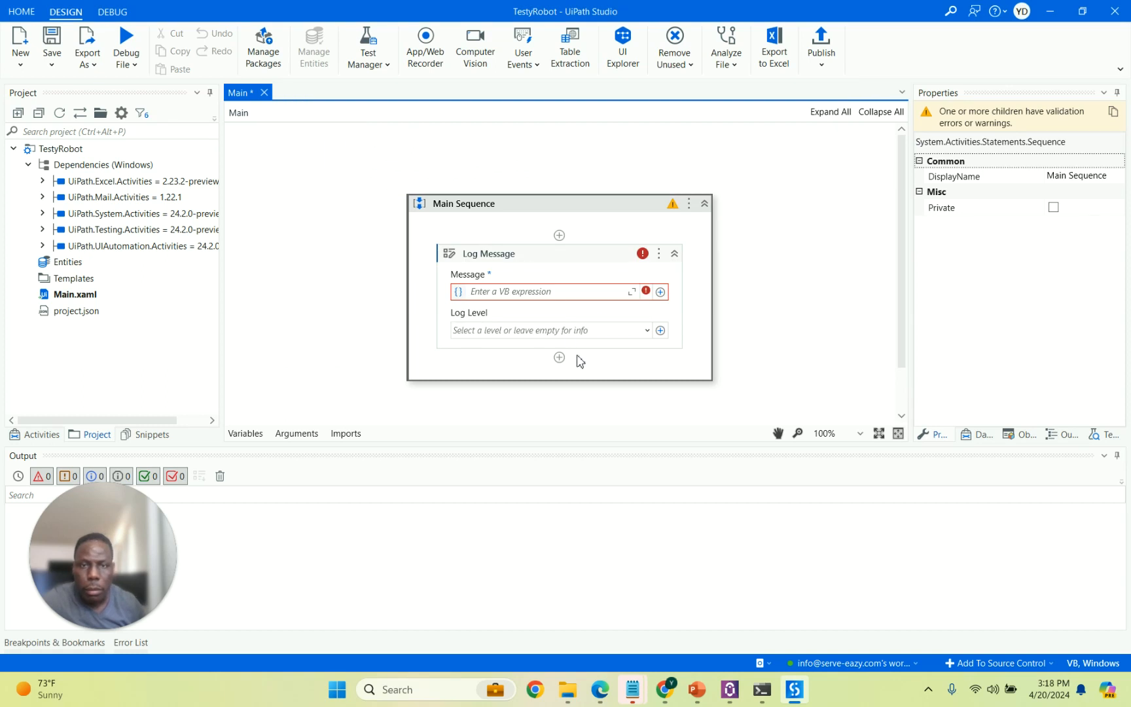
# Set the Message Box text to "Hello. I am an Unattended Bot!!".
pyautogui.click(537, 247)
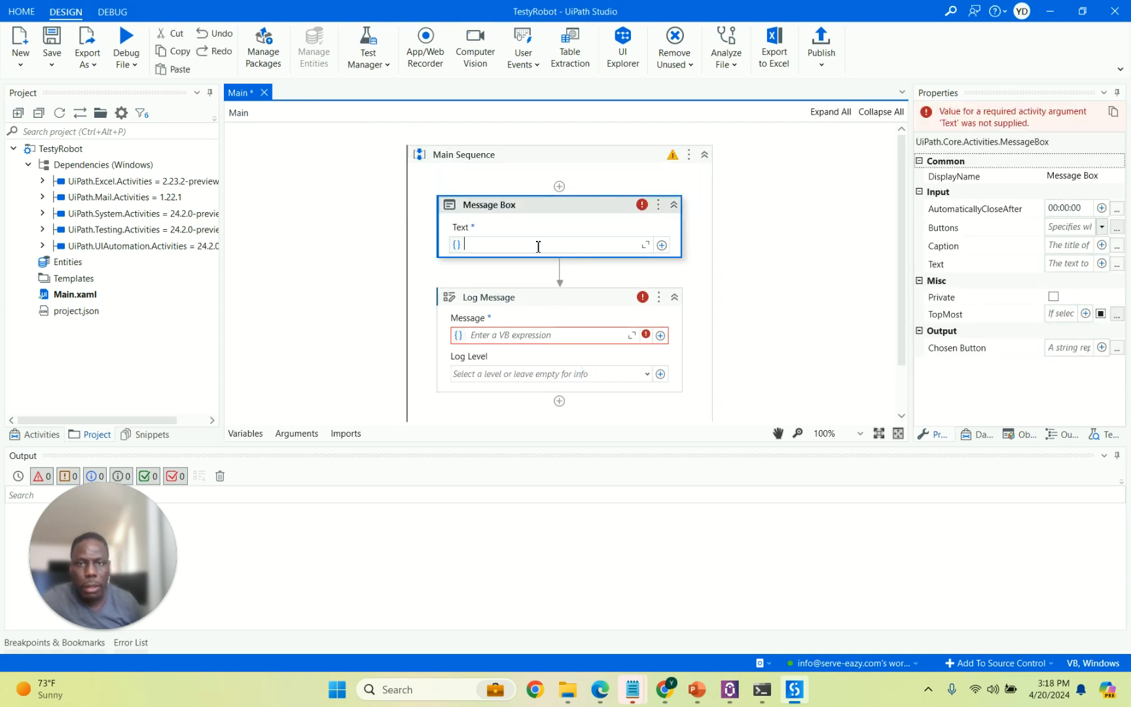
pyautogui.write('"Hello Unattende')
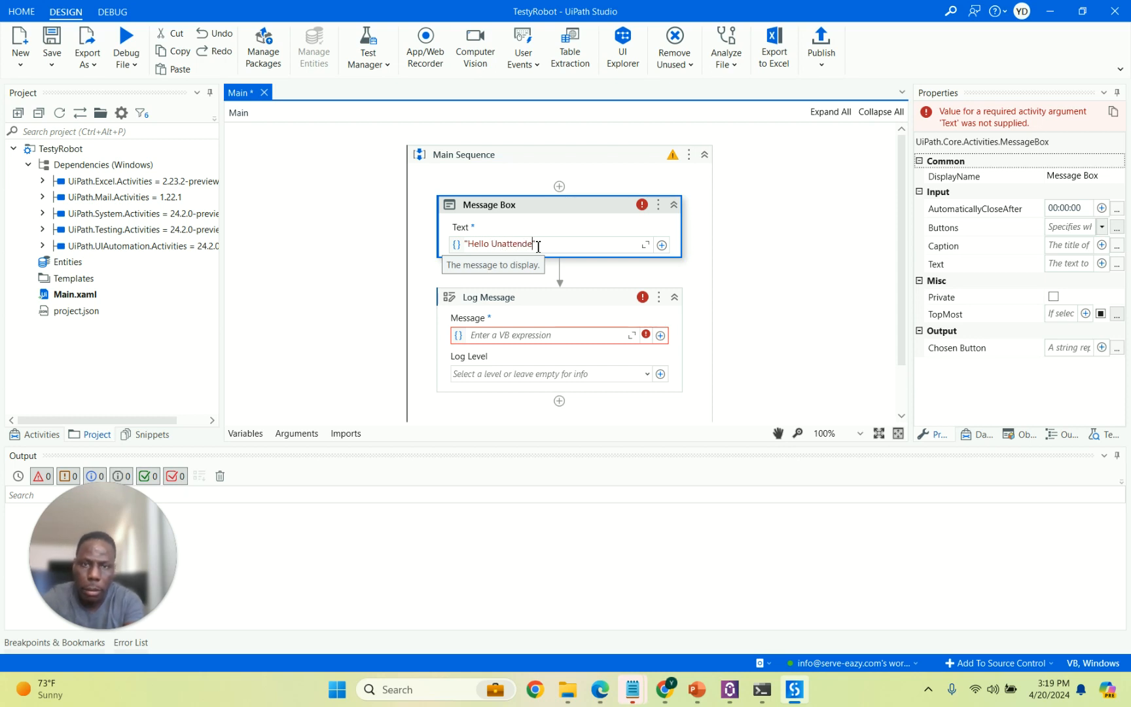
pyautogui.write('d Bot')
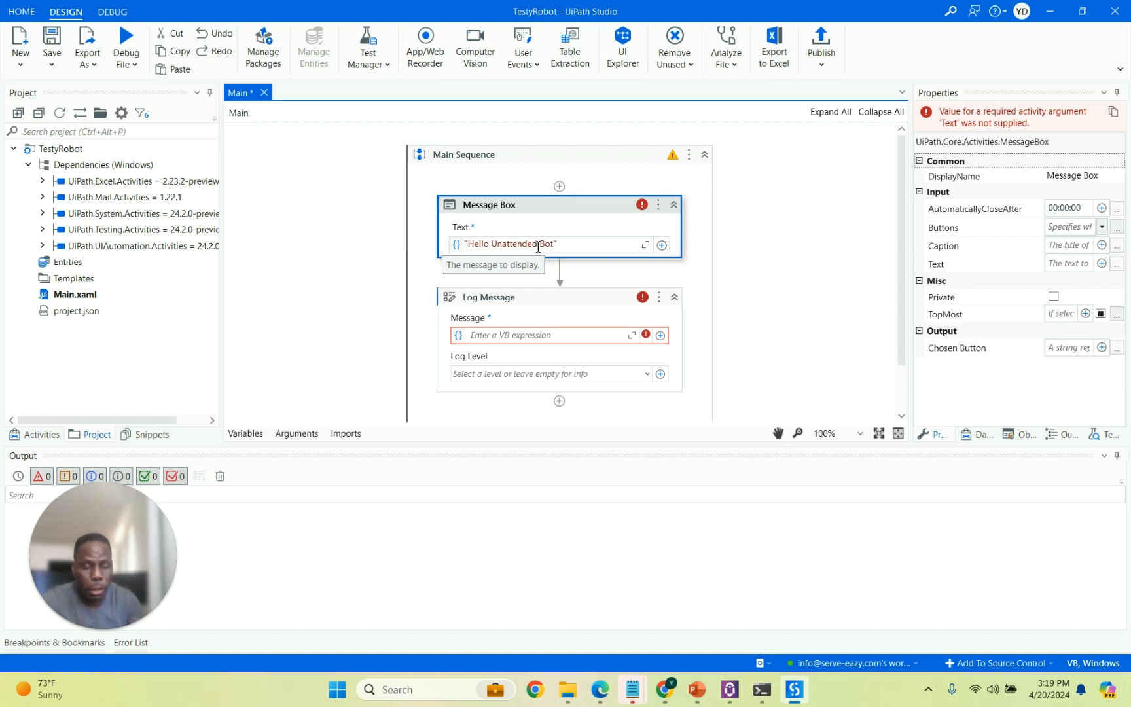
pyautogui.write('!!')
pyautogui.click(490, 244)
pyautogui.write('. ')
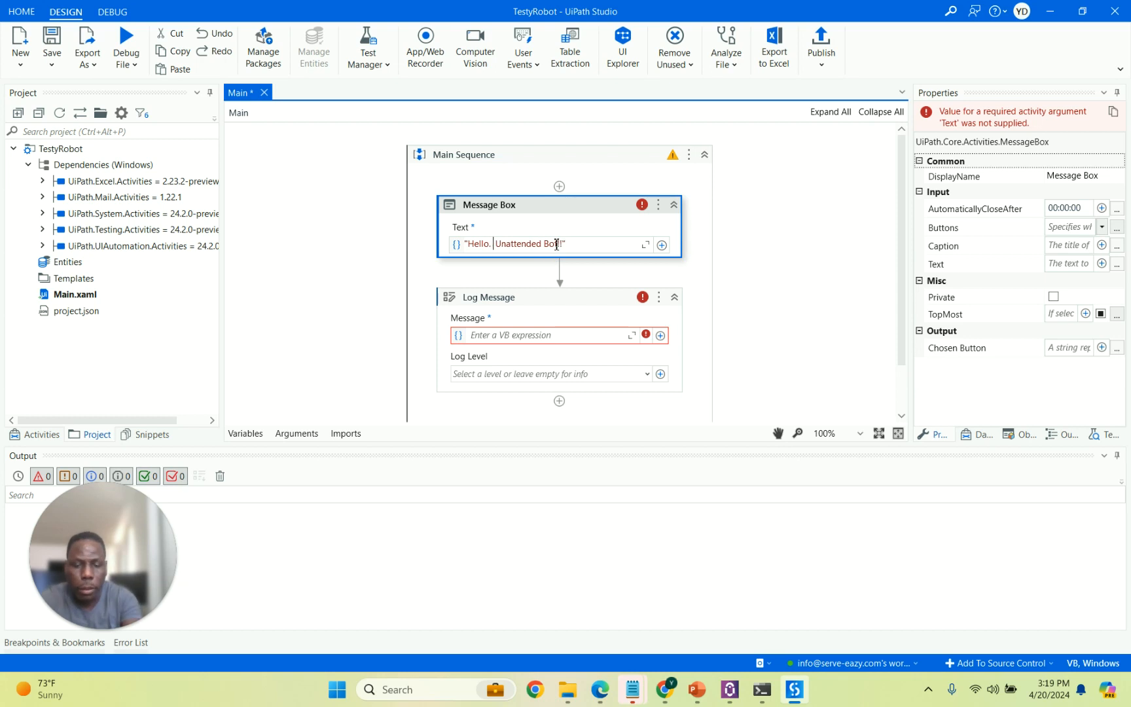
pyautogui.write('I am an')
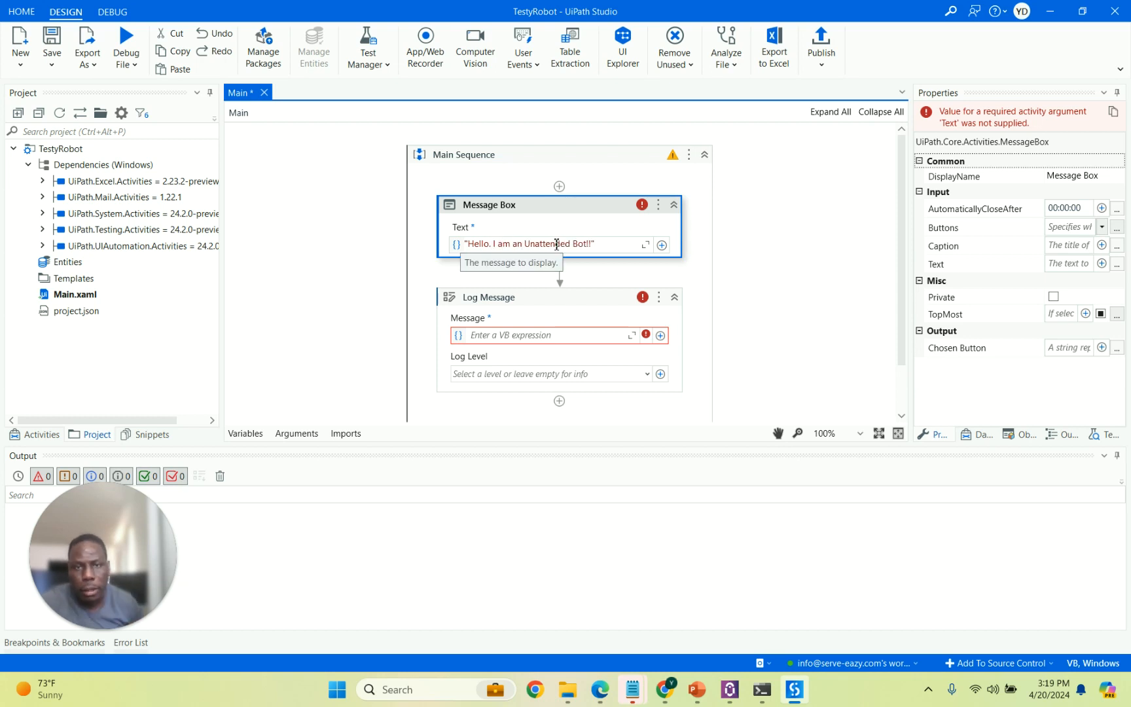
pyautogui.click(569, 208)
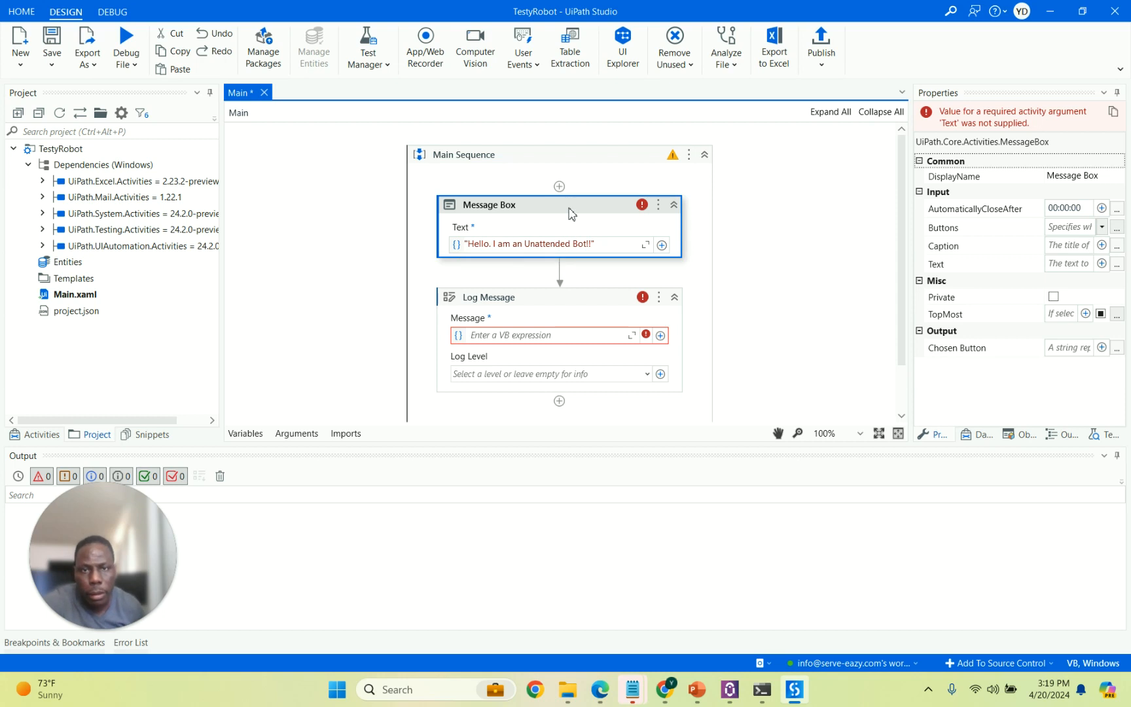
# Make the Log Message read "Unattended Bot Ran Successfully" at Info log level.
pyautogui.click(649, 342)
pyautogui.click(627, 339)
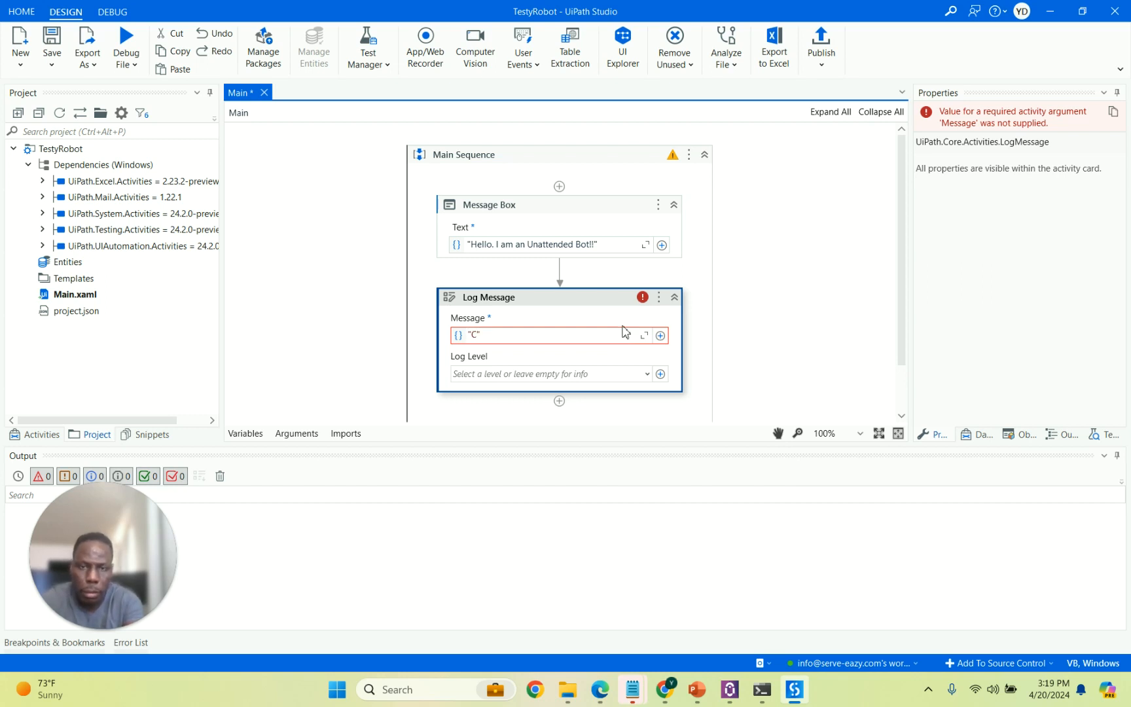
pyautogui.write('"Run Successful')
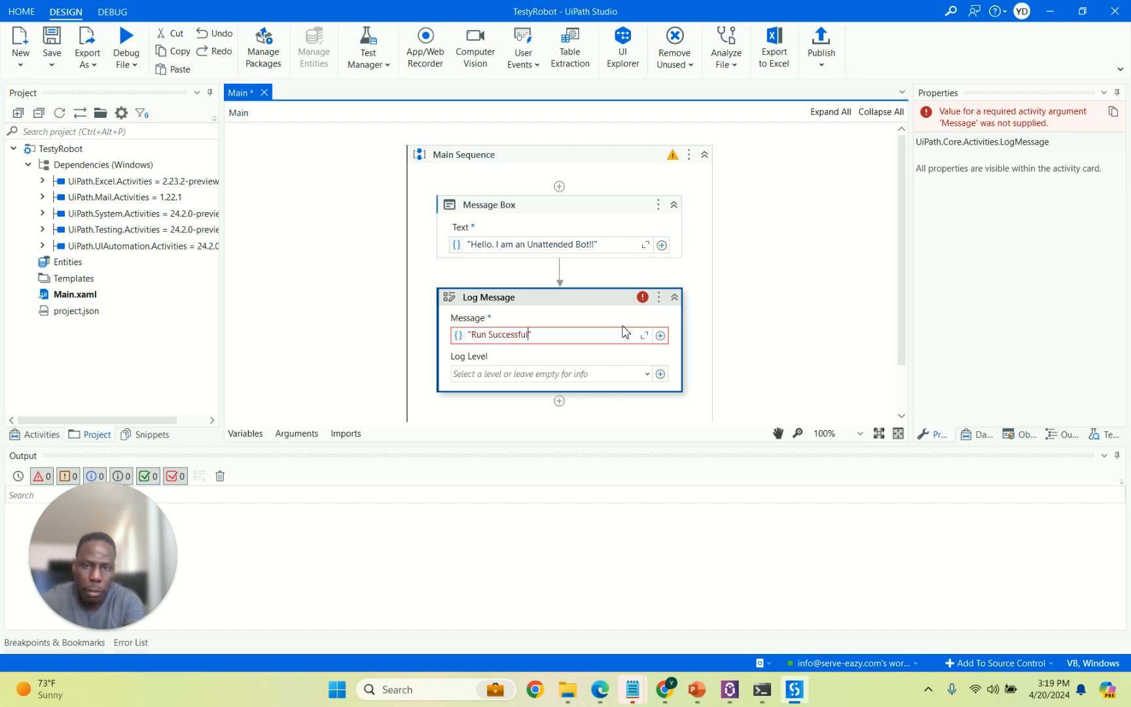
pyautogui.write('Unattended Bot')
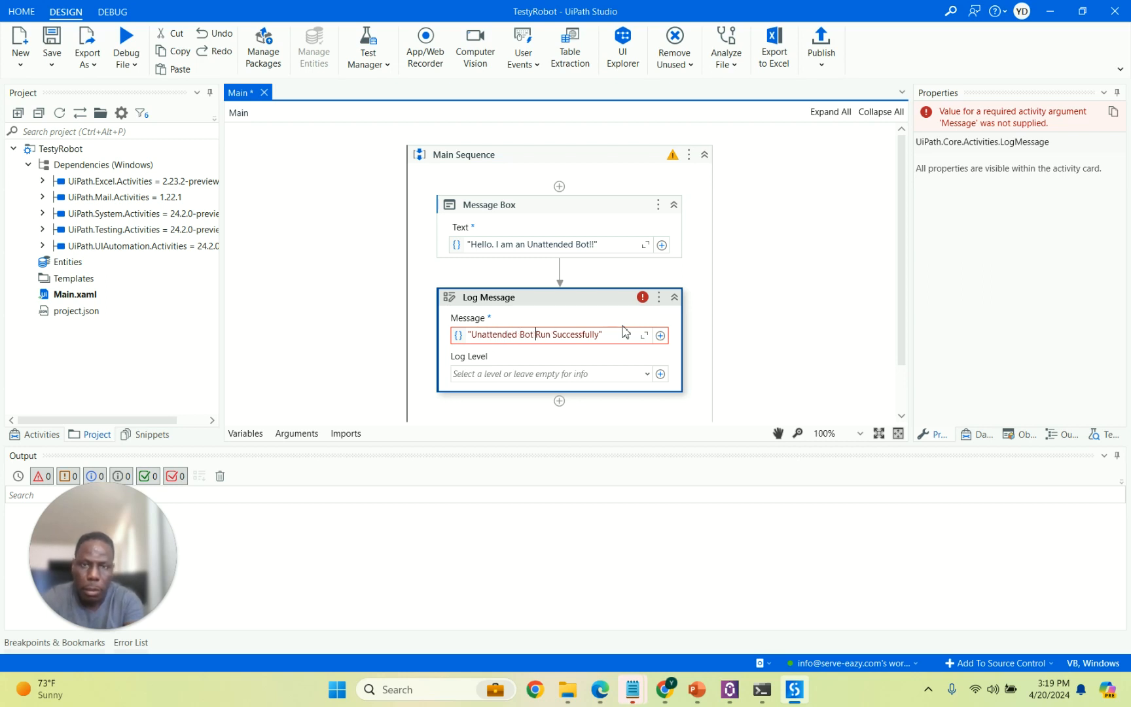
pyautogui.hotkey('ctrl', 'shift', 'Right')
pyautogui.write('Ran')
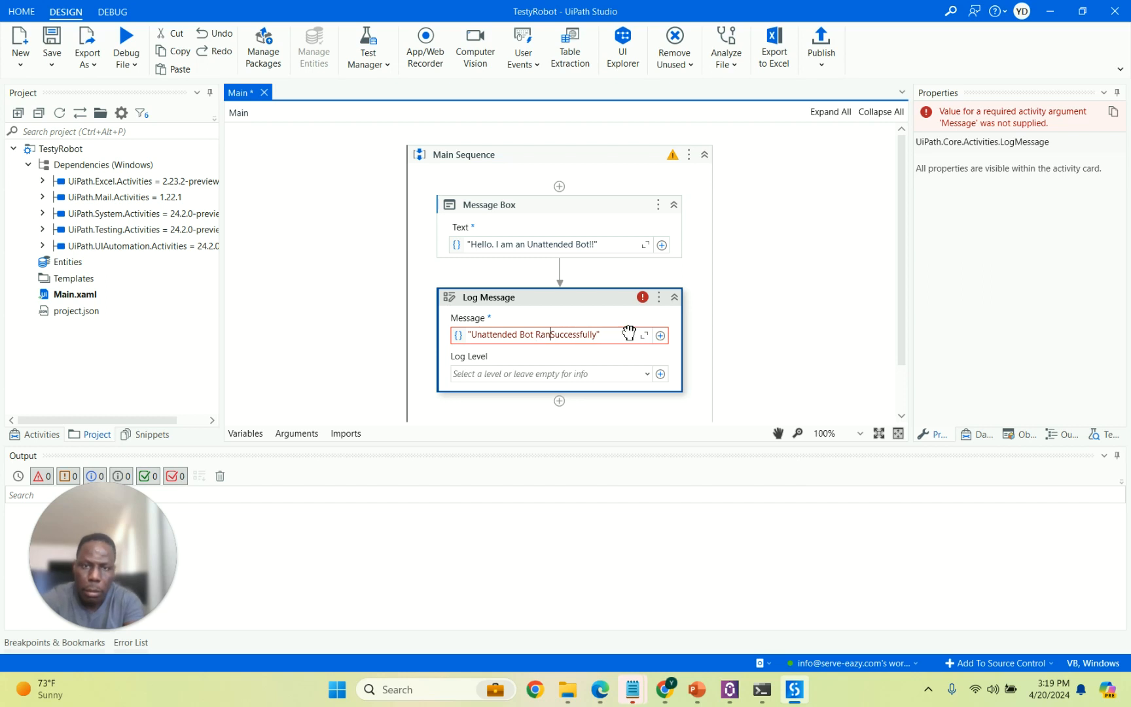
pyautogui.click(603, 339)
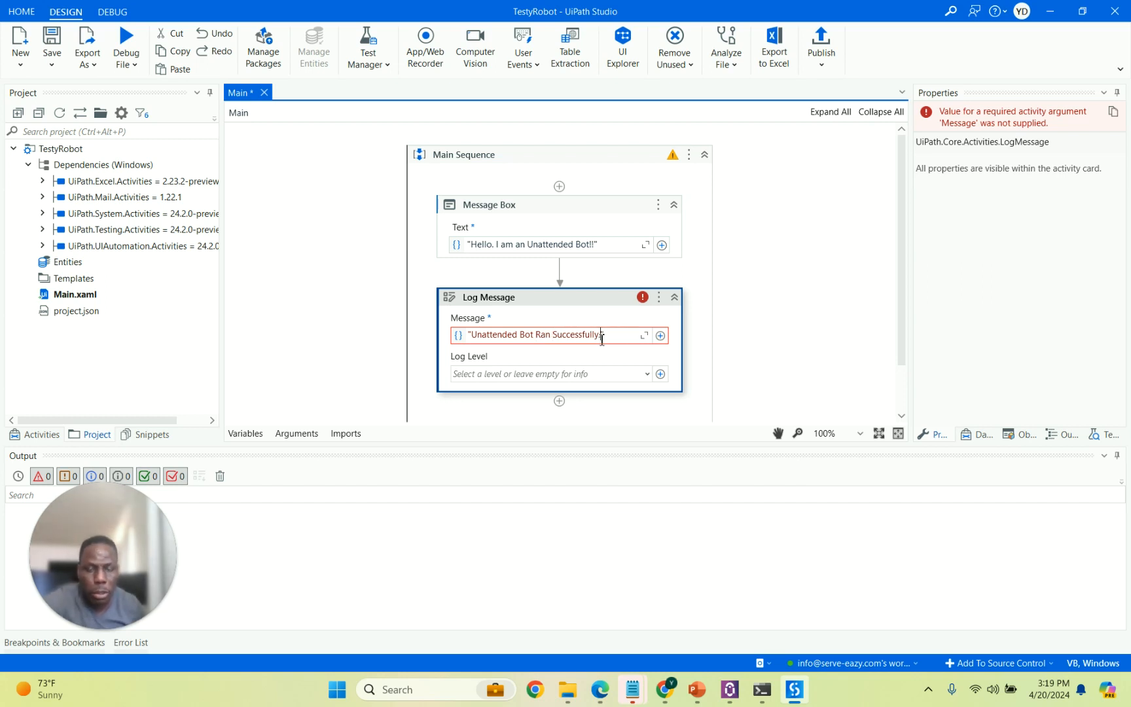
pyautogui.click(576, 300)
pyautogui.click(644, 374)
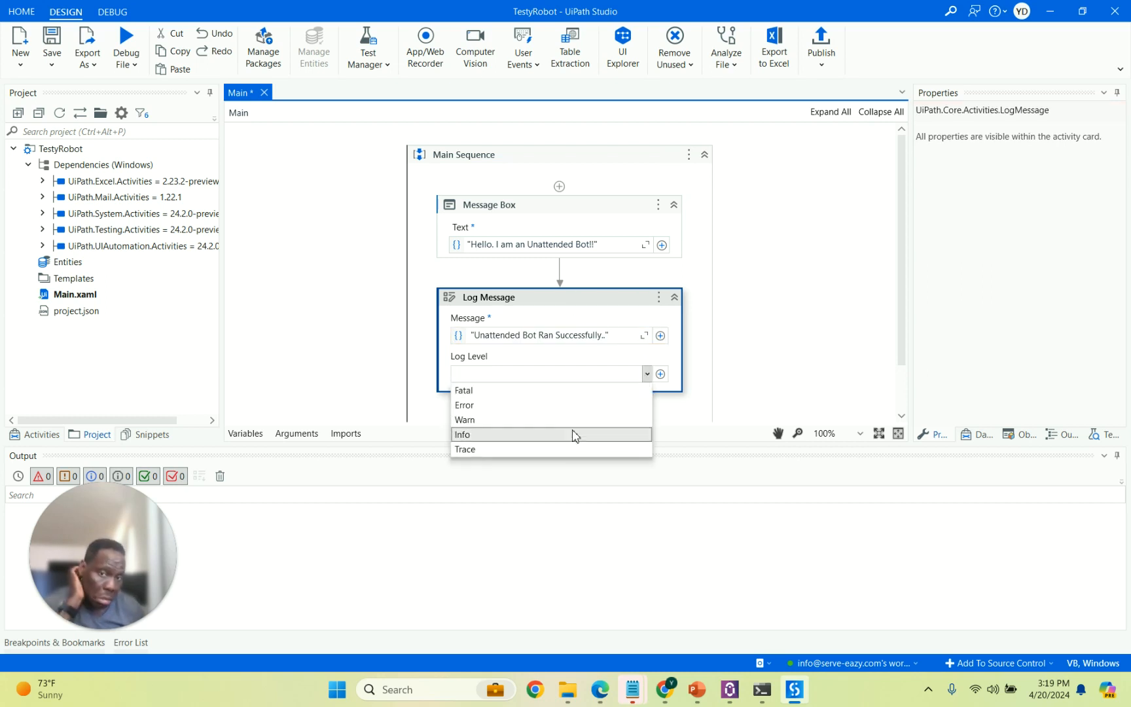
pyautogui.click(510, 435)
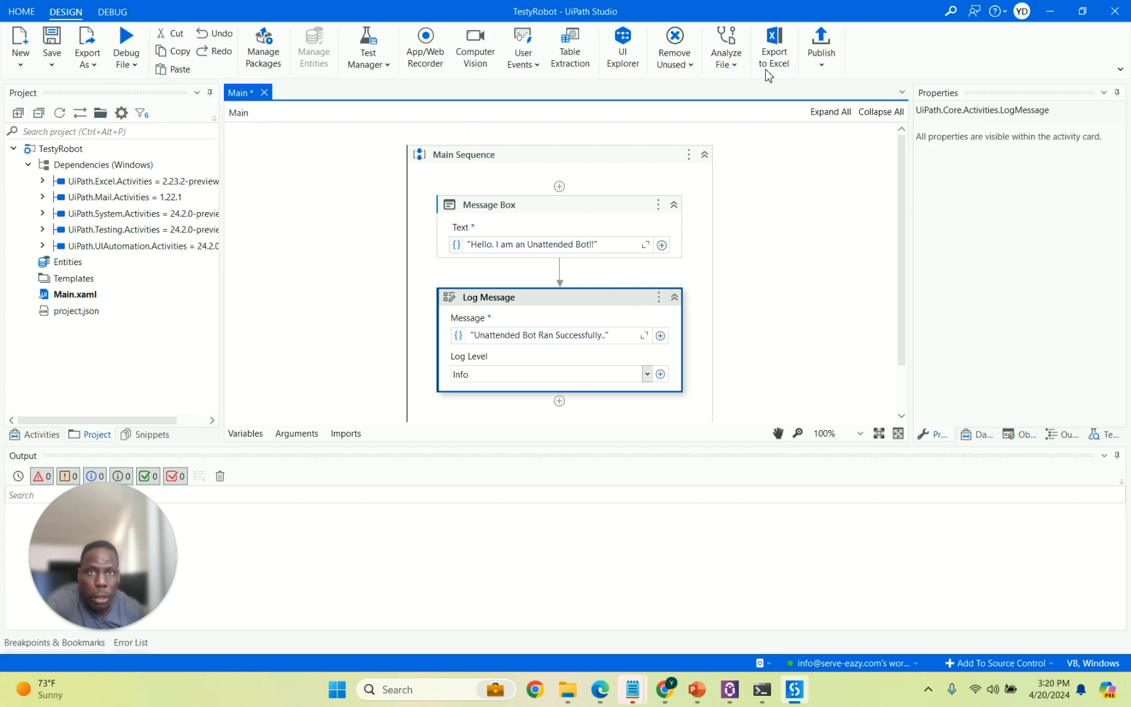
# Save and publish TestyRobot 1.0.1 with release notes 'Draft 1' to the Orchestrator Tenant Processes Feed.
pyautogui.click(52, 40)
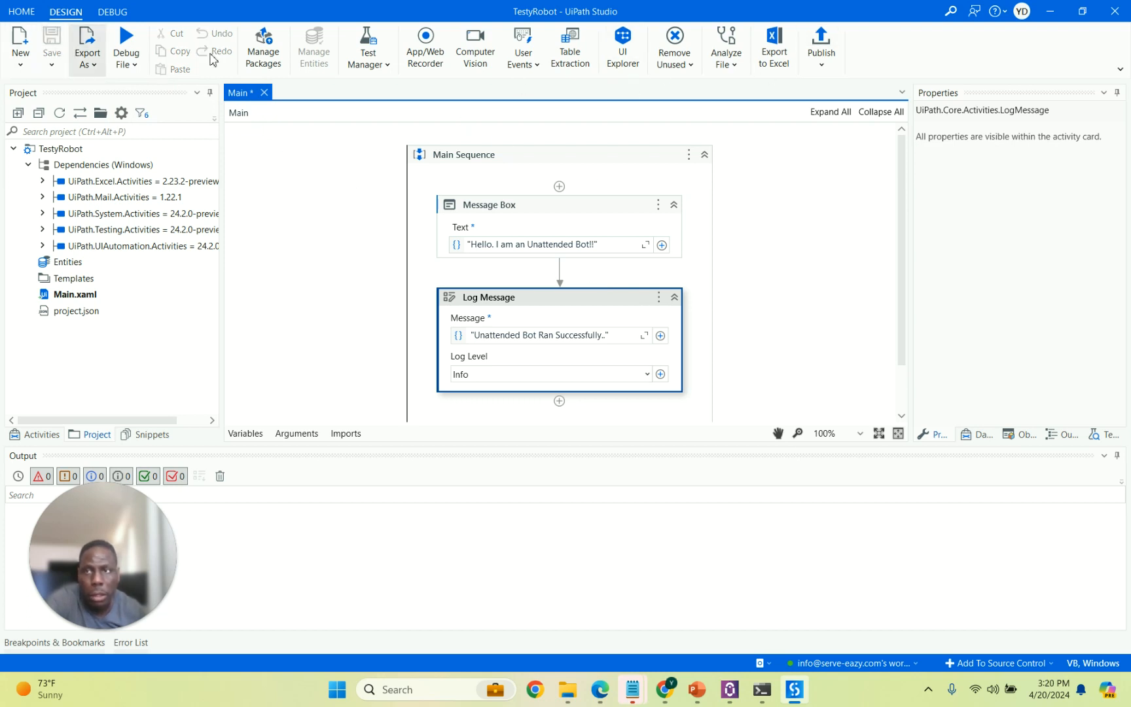
pyautogui.click(824, 42)
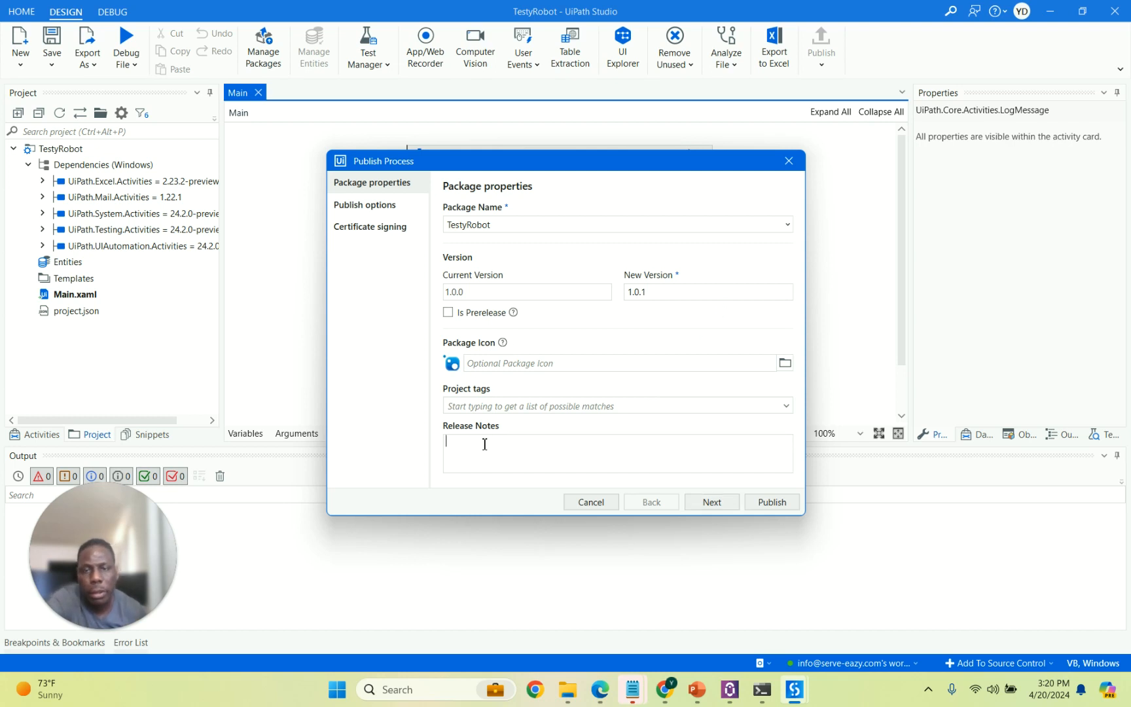
pyautogui.write('Da')
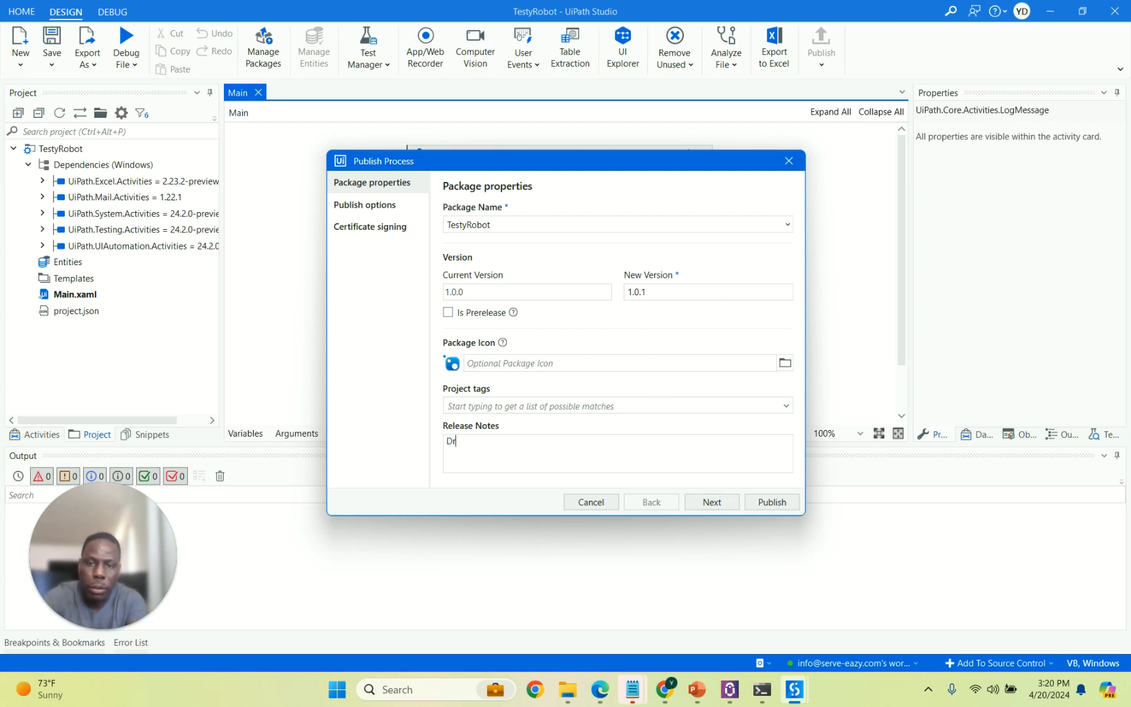
pyautogui.write('aft 1')
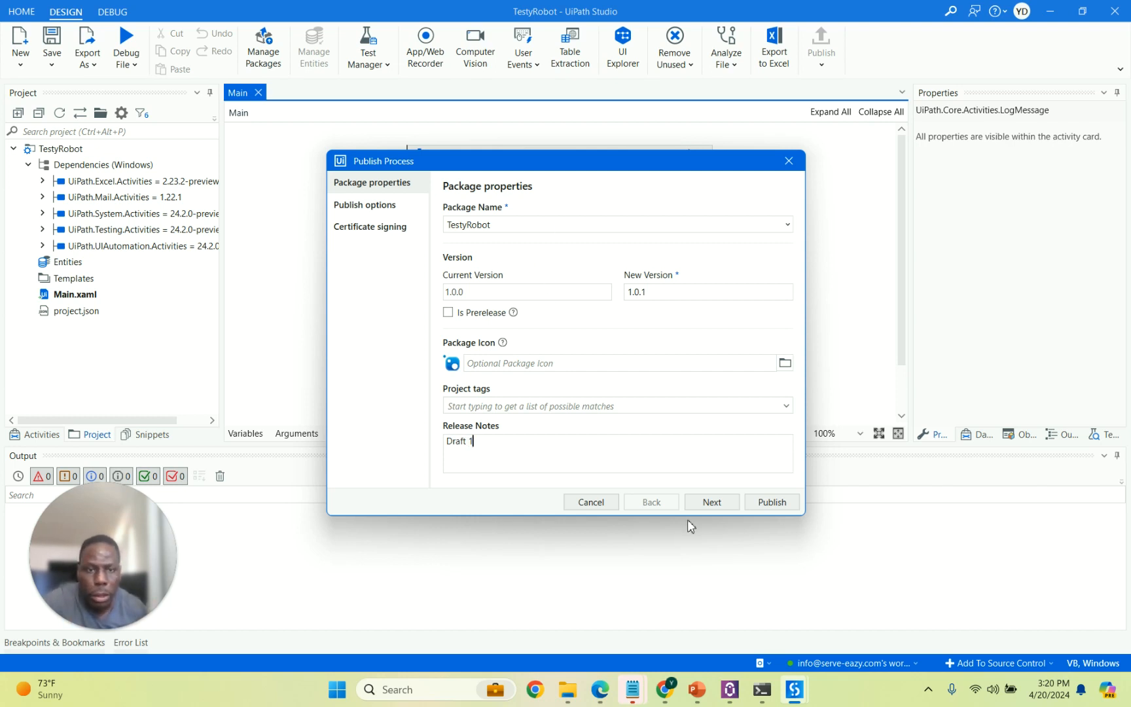
pyautogui.click(712, 502)
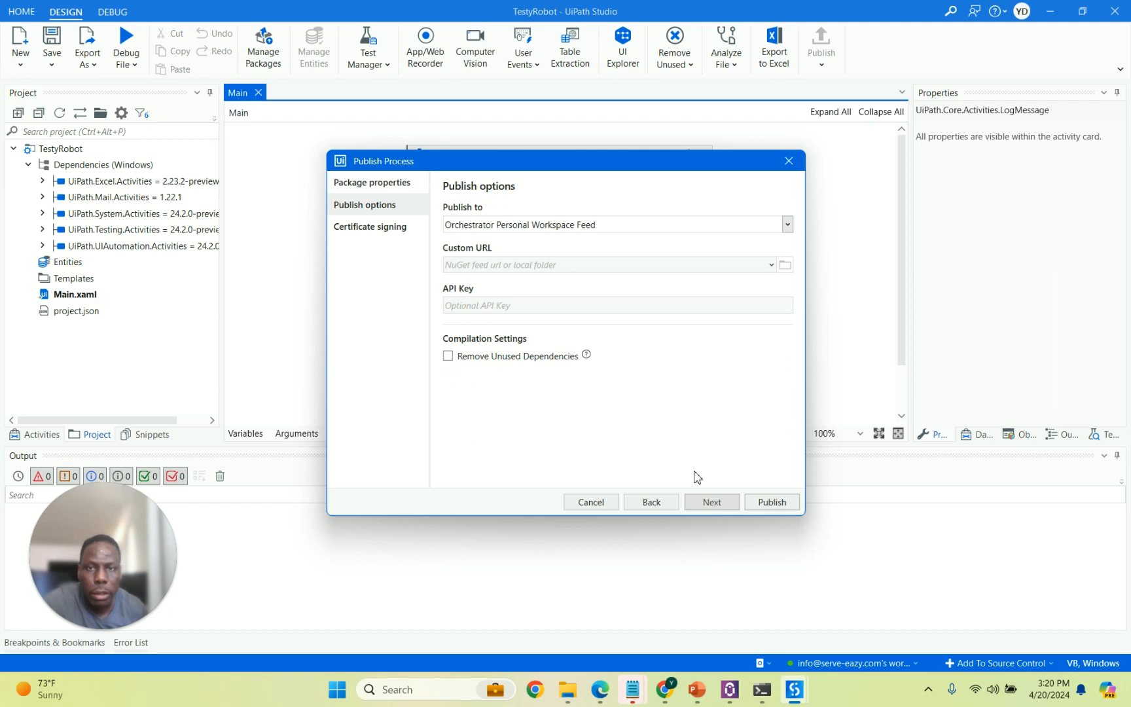
pyautogui.click(786, 226)
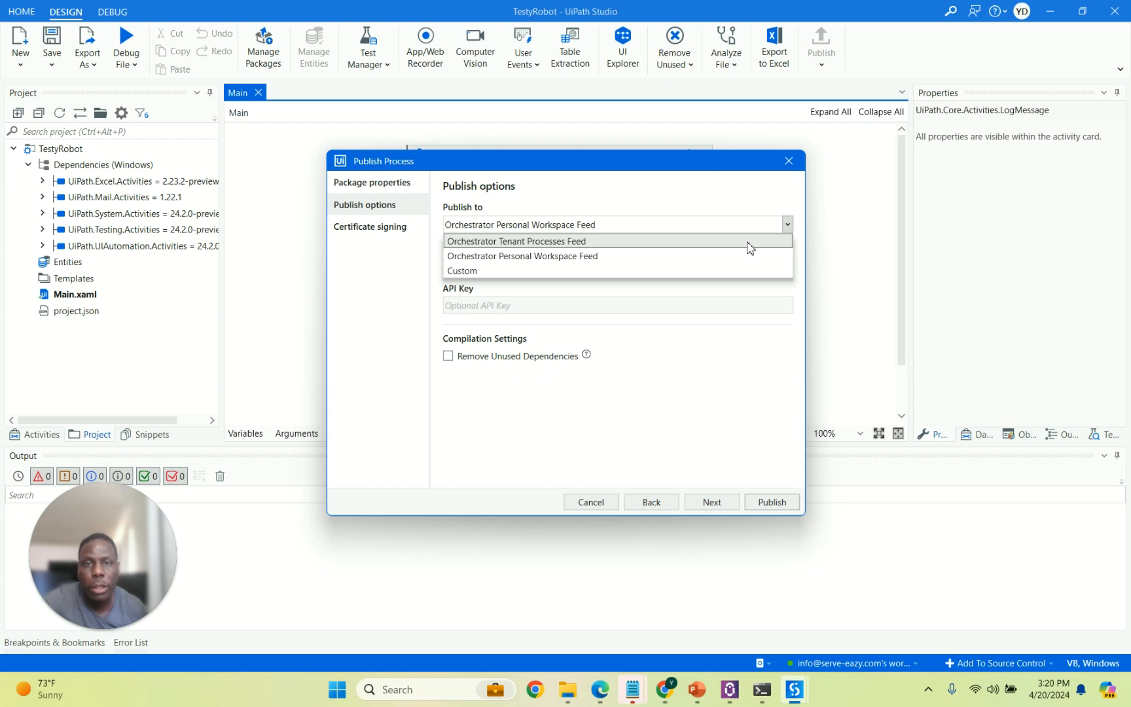
pyautogui.click(750, 241)
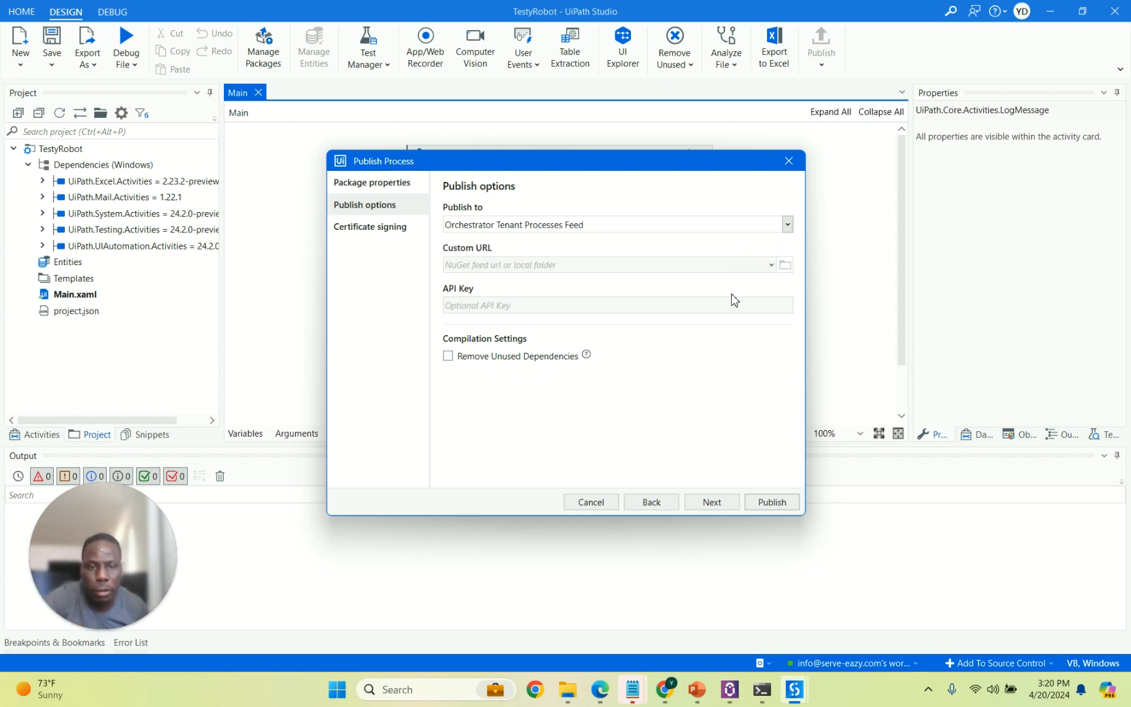
pyautogui.click(760, 502)
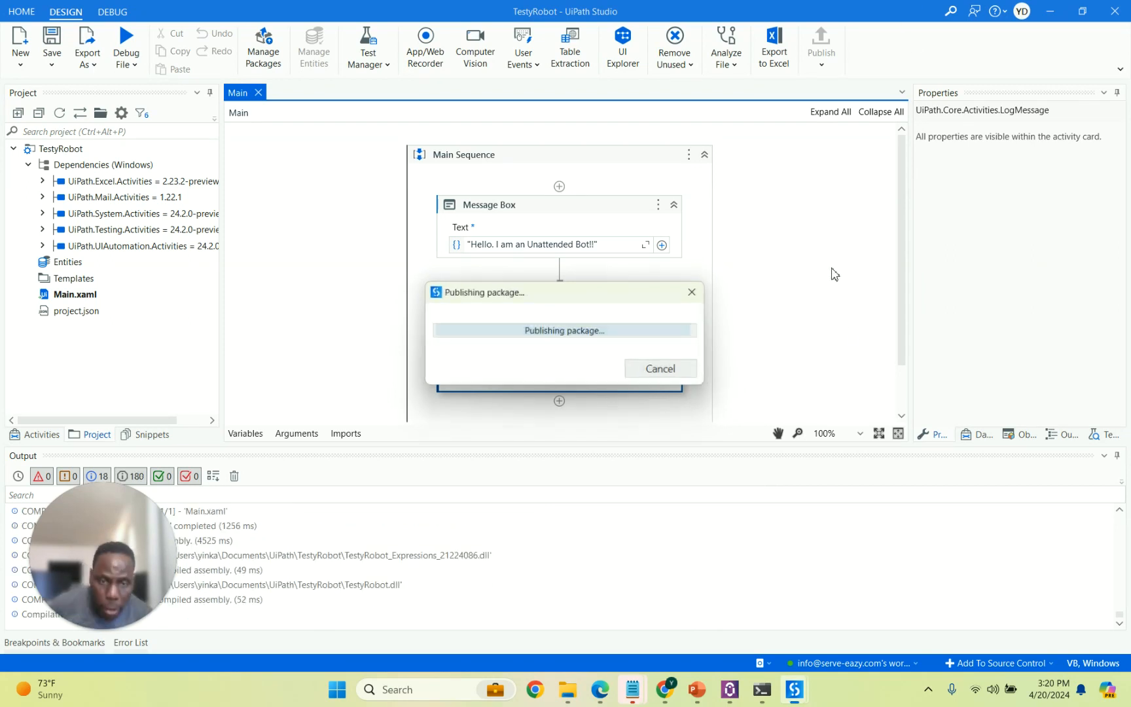
pyautogui.click(677, 378)
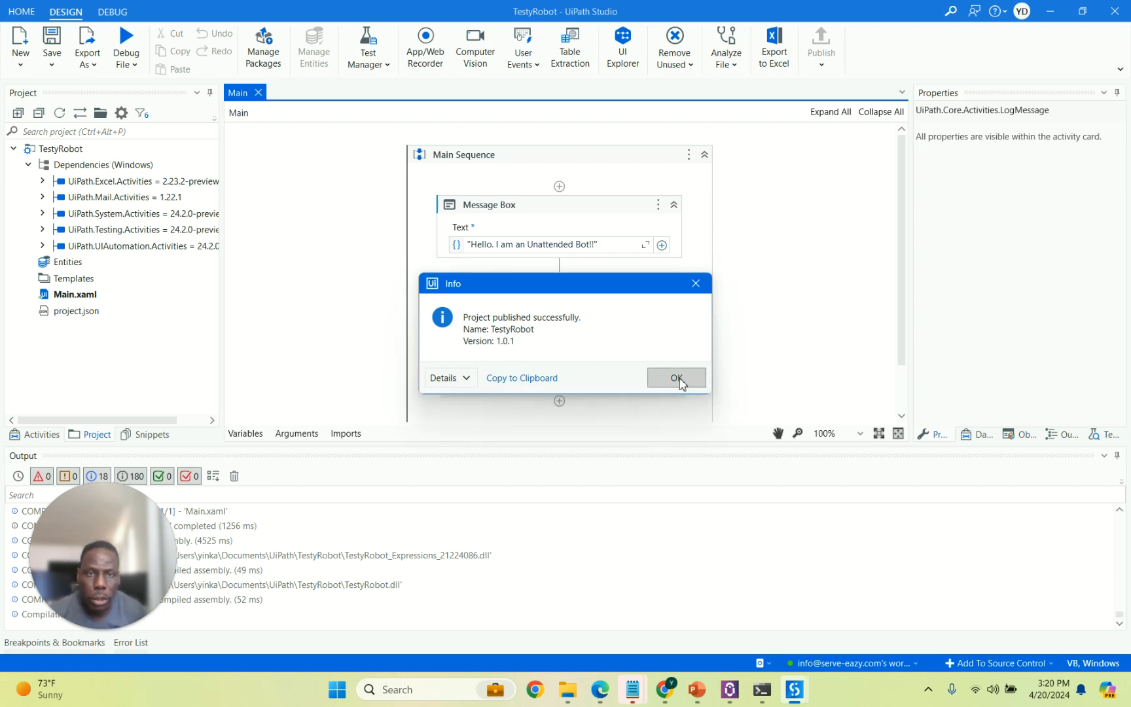
# Switch to Edge and open Orchestrator from the Automation Cloud home to show the My Workspace dashboard.
pyautogui.click(600, 688)
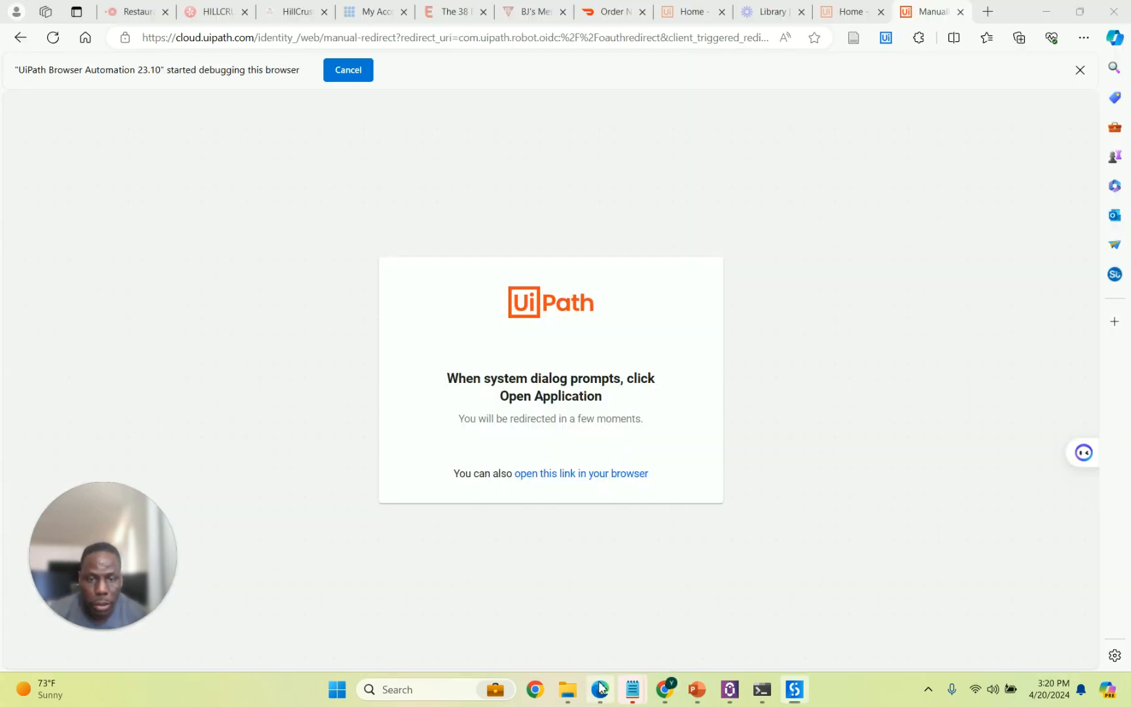
pyautogui.click(851, 13)
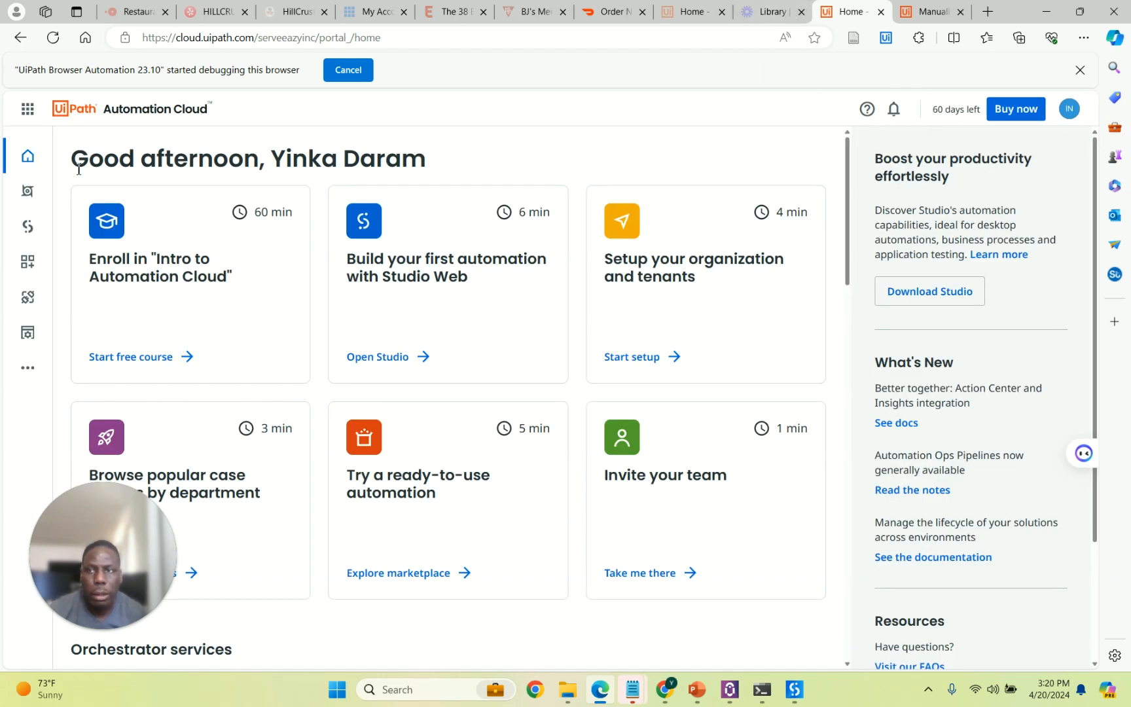
pyautogui.click(29, 192)
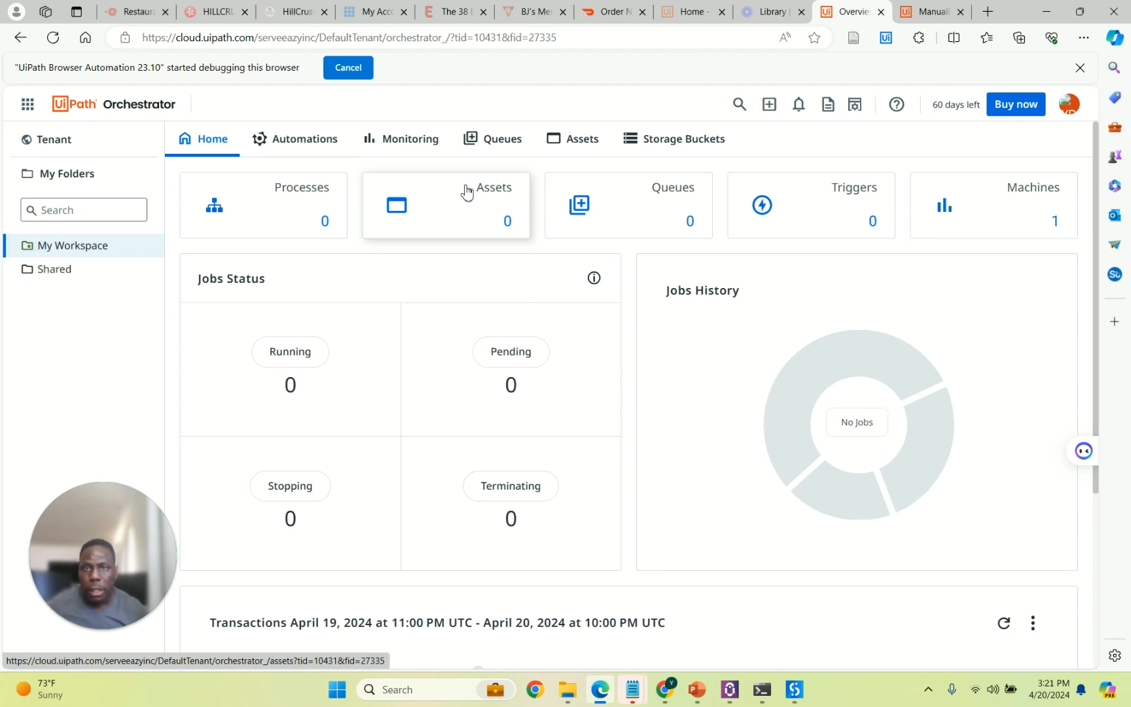
# Close the Command Prompt window.
pyautogui.click(729, 689)
pyautogui.click(762, 689)
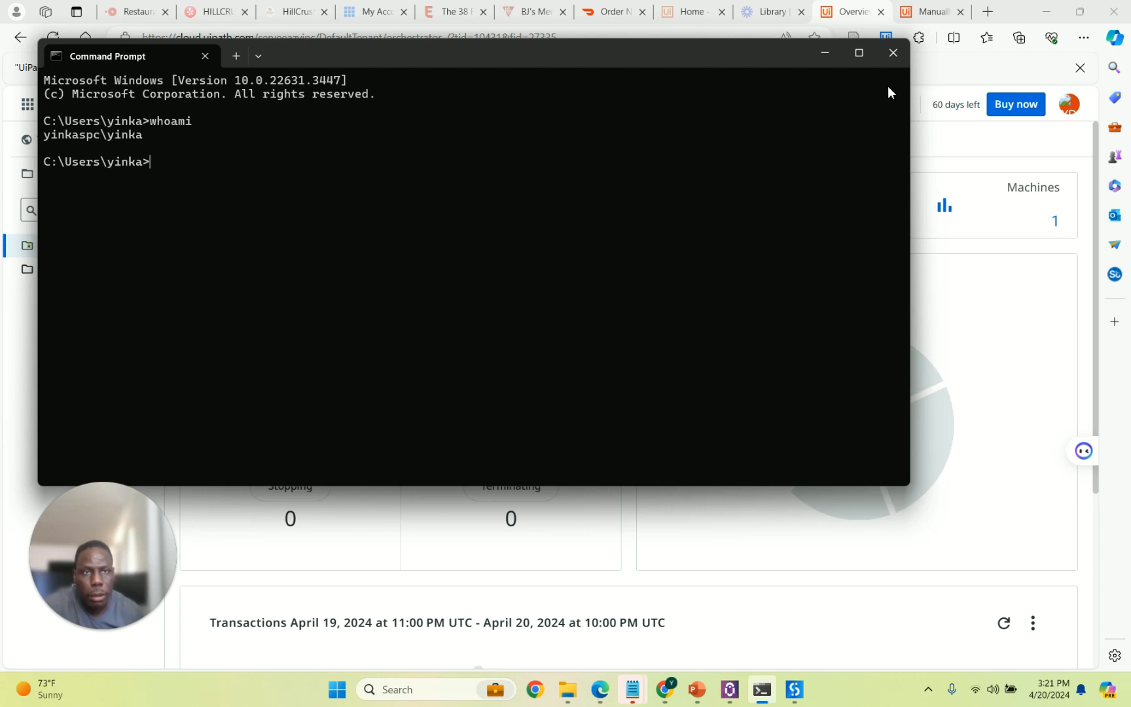
pyautogui.click(892, 53)
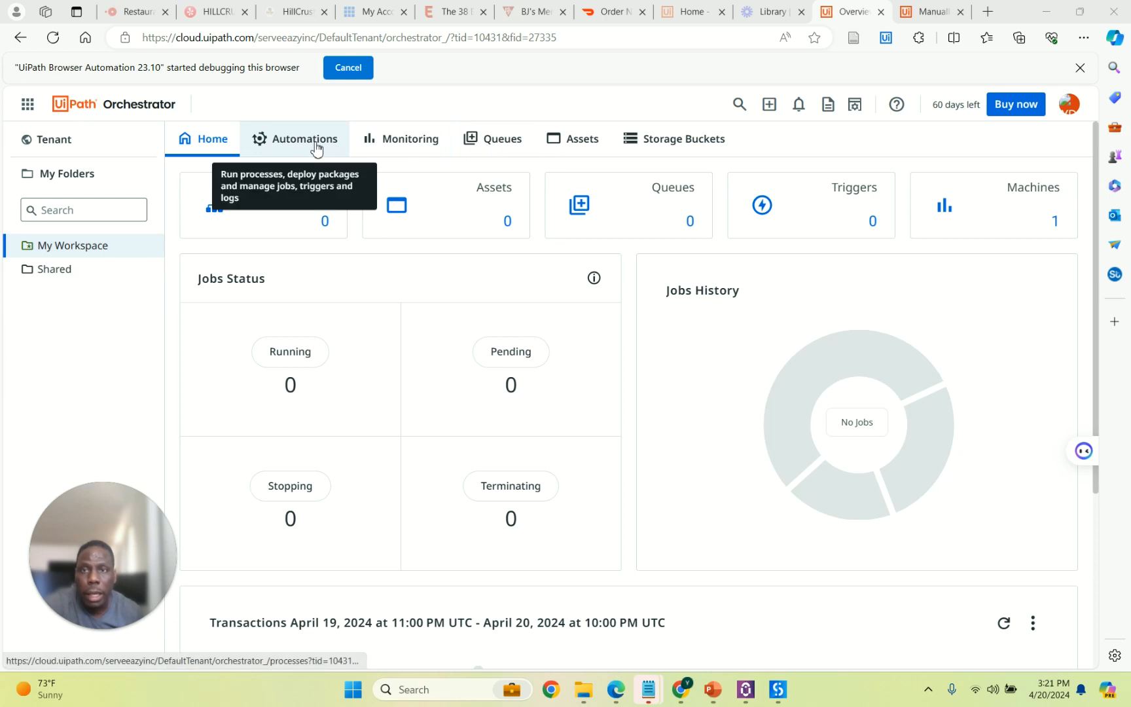
# Check the tenant Packages list for TestyRobot, then show the tenant Machines list with the template machine.
pyautogui.click(56, 148)
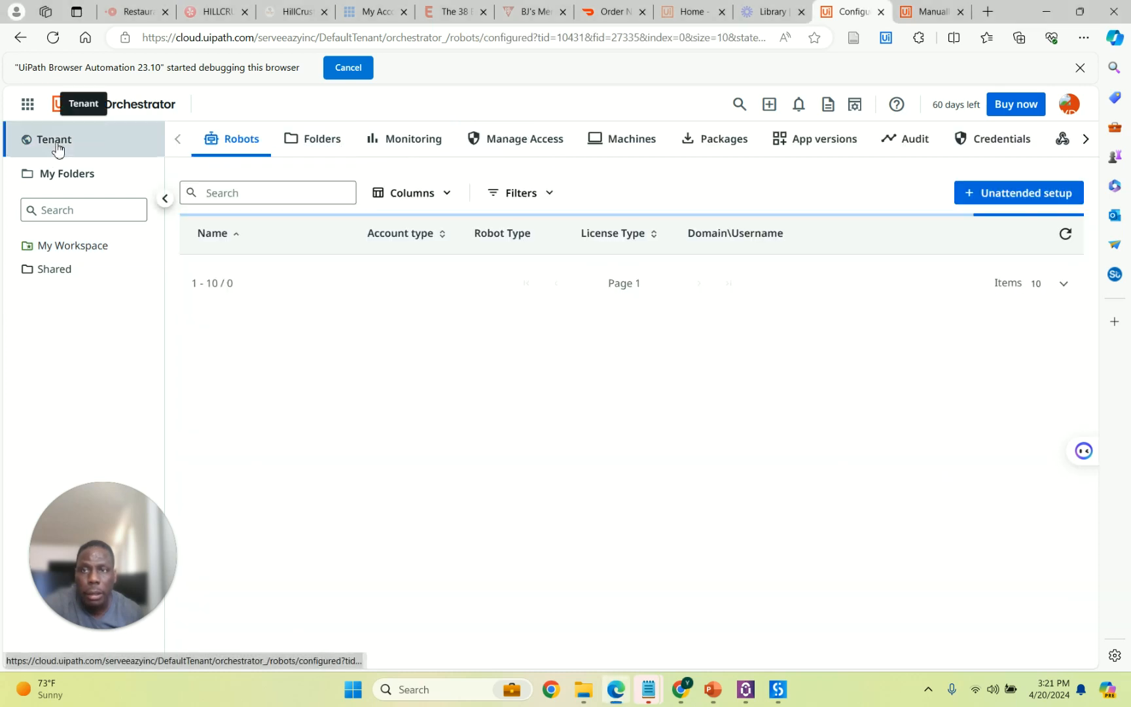
pyautogui.click(720, 140)
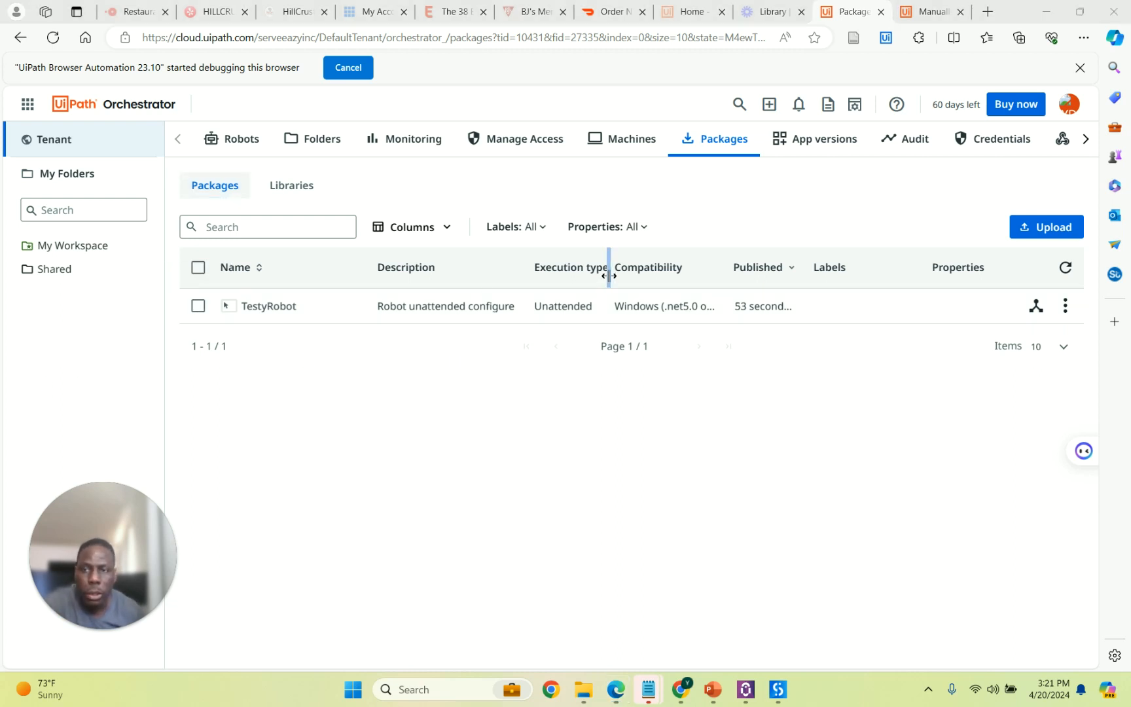
pyautogui.click(54, 141)
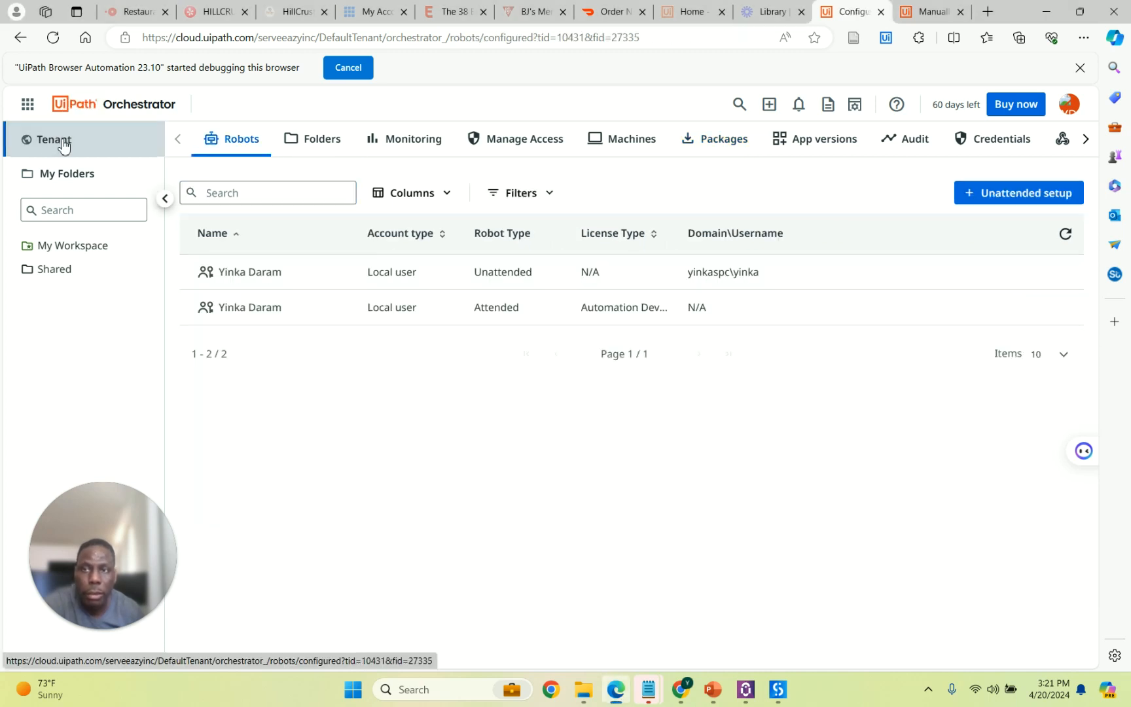
pyautogui.click(627, 145)
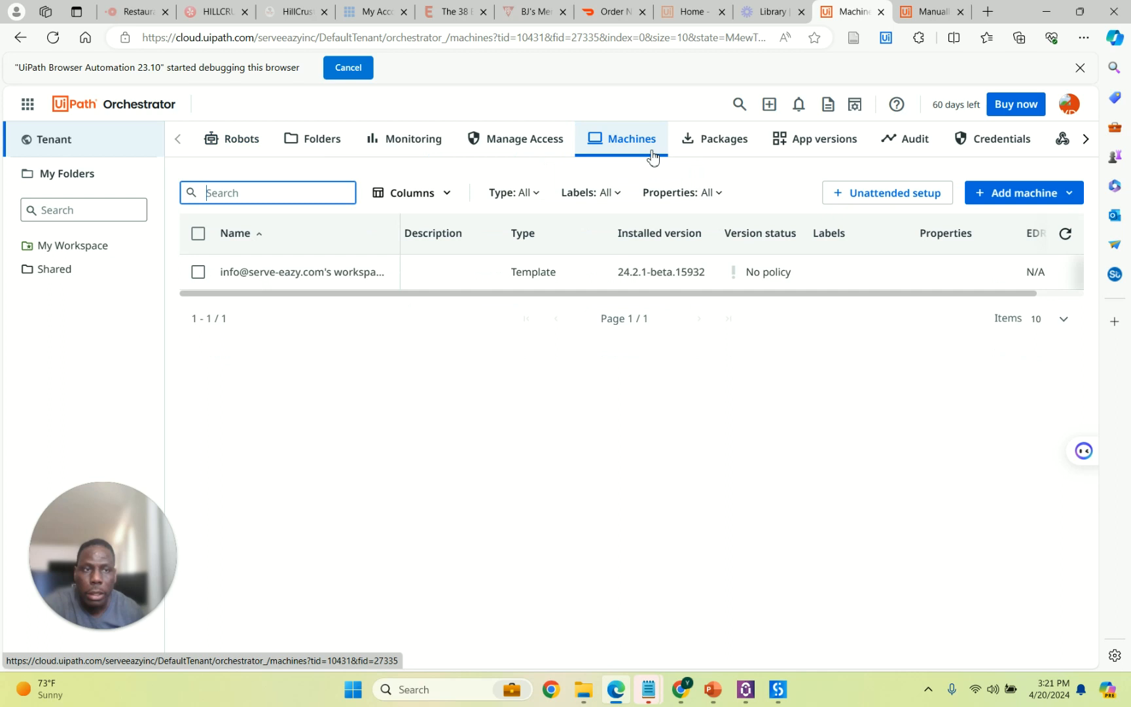
# Edit the workspace machine template to allot 1 Production (Unattended) runtime and save it.
pyautogui.click(197, 276)
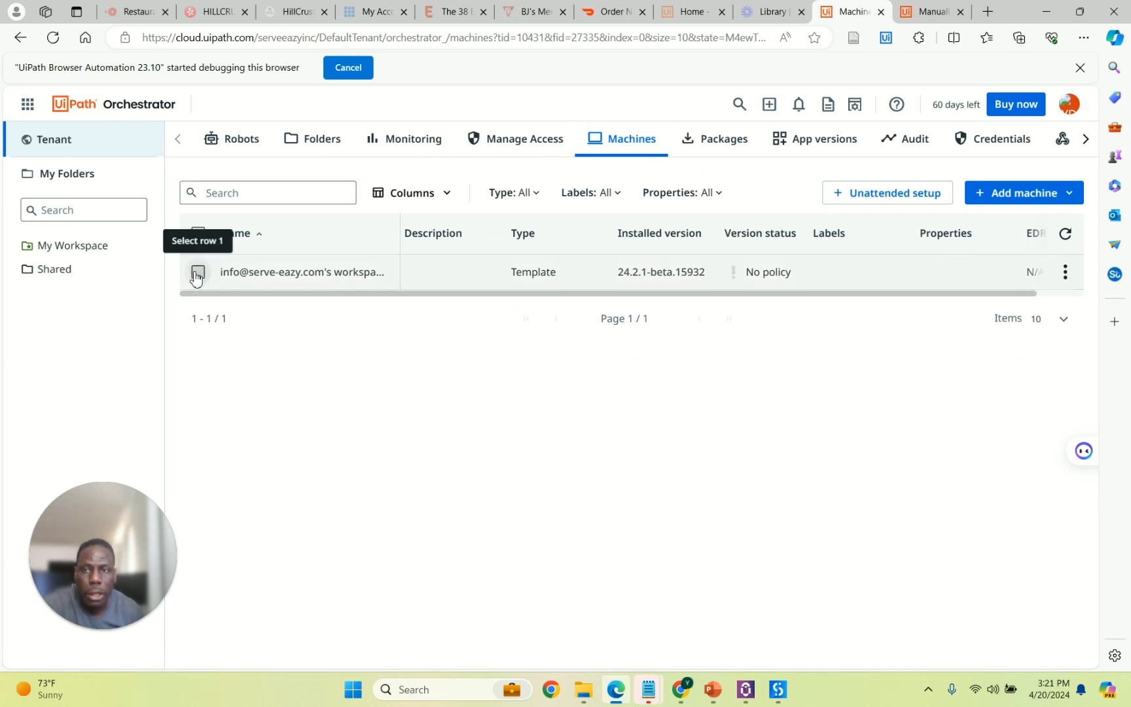
pyautogui.click(1066, 273)
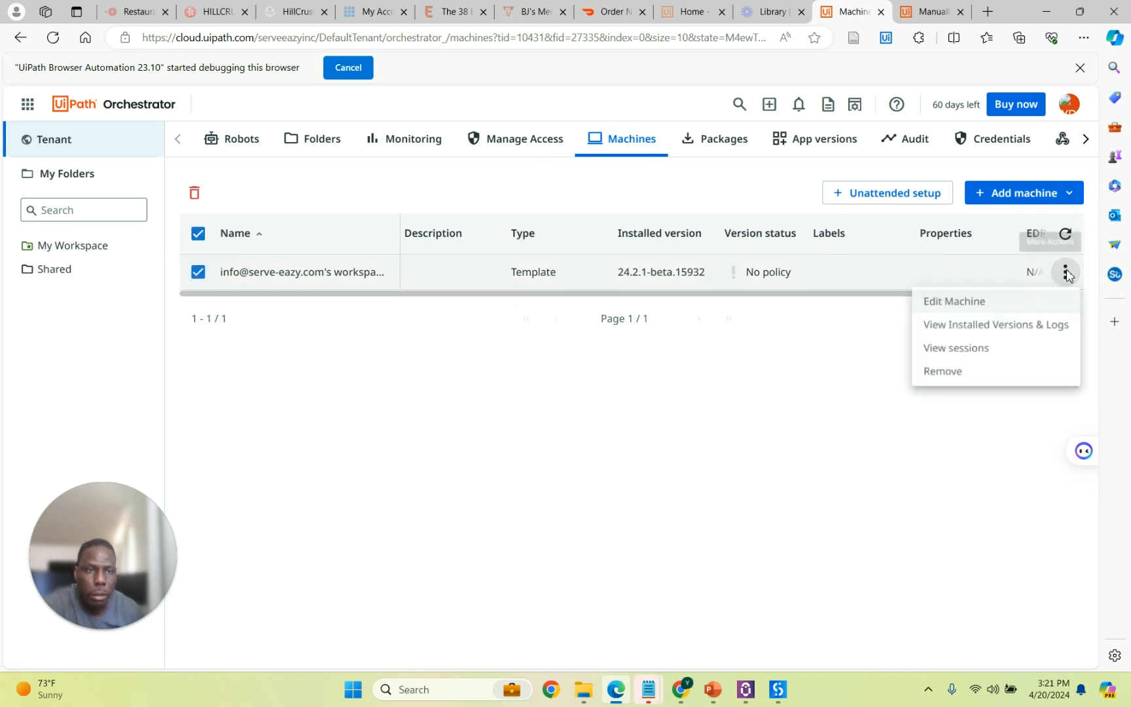
pyautogui.click(1017, 311)
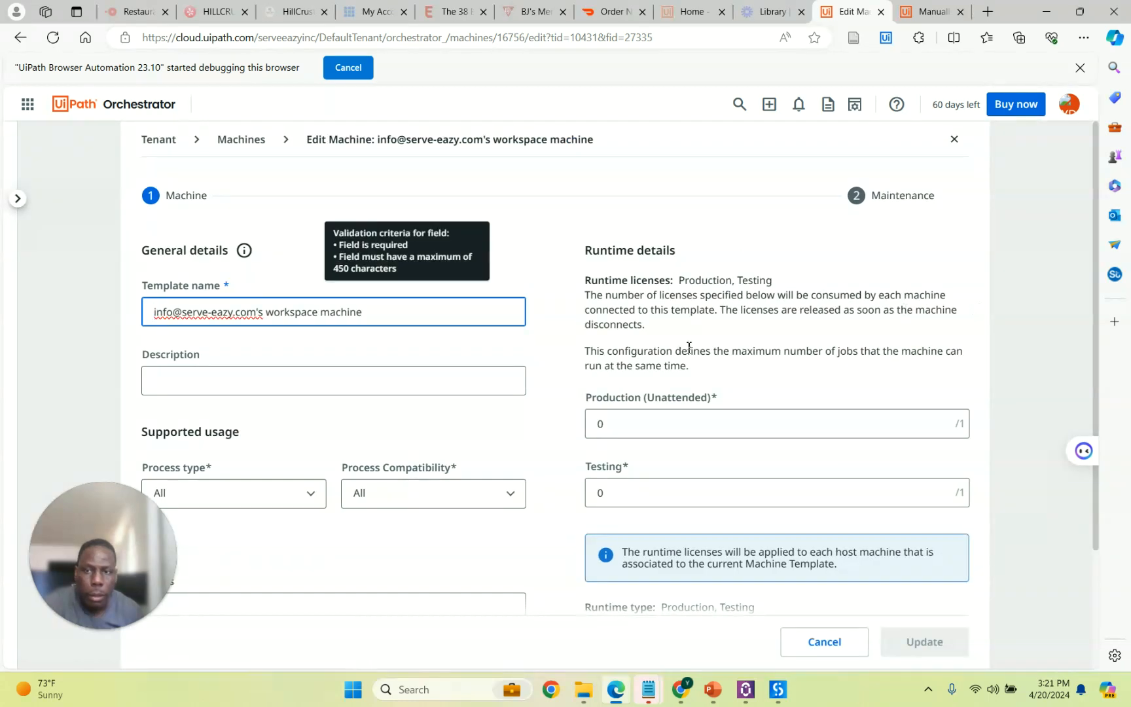
pyautogui.click(633, 426)
pyautogui.moveTo(626, 424); pyautogui.dragTo(594, 431)
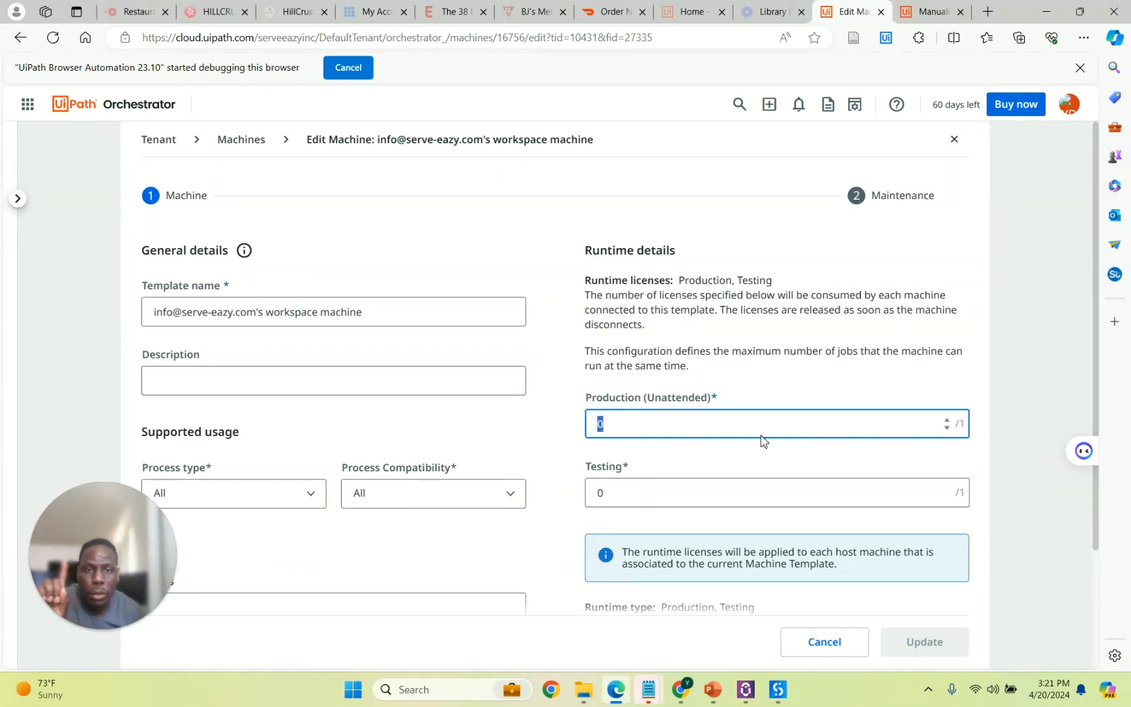
pyautogui.write('1')
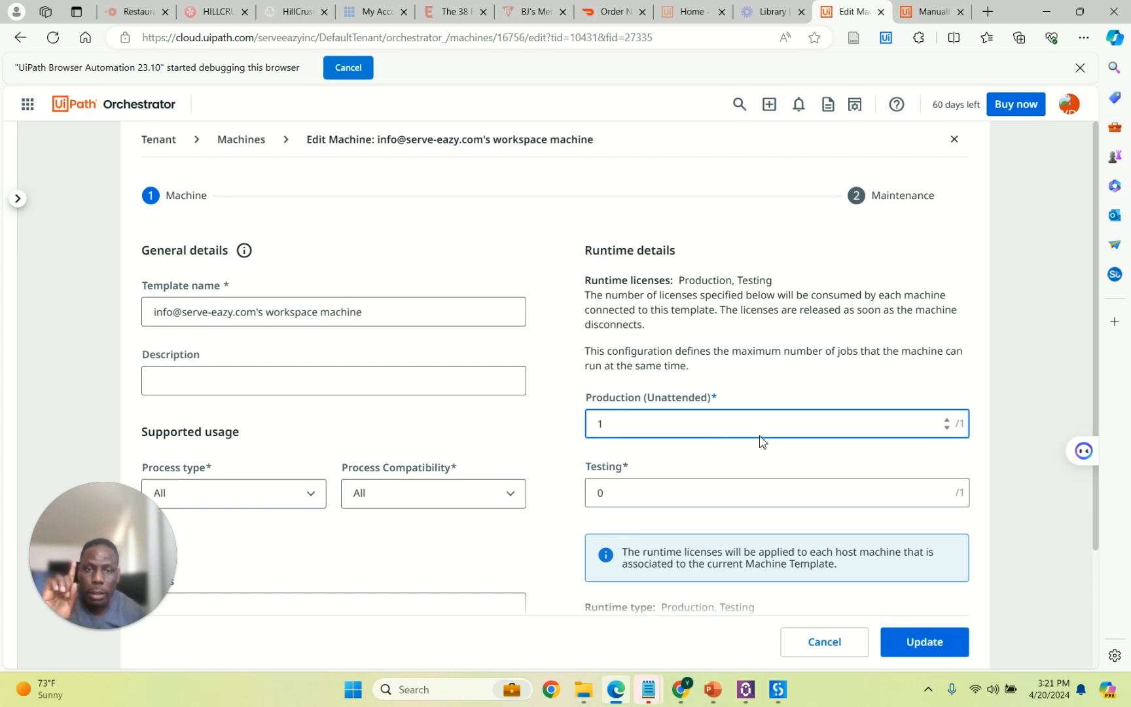
pyautogui.click(924, 643)
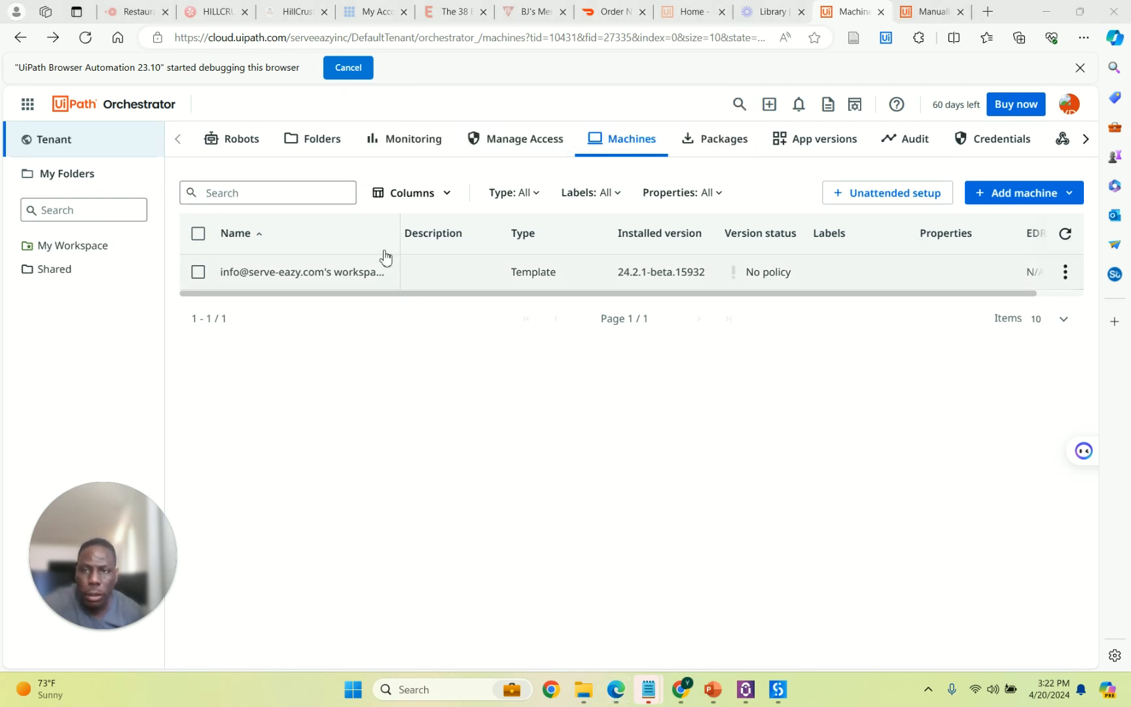
# Create a Finance Department folder with the description 'Finance Department Automations'.
pyautogui.click(316, 143)
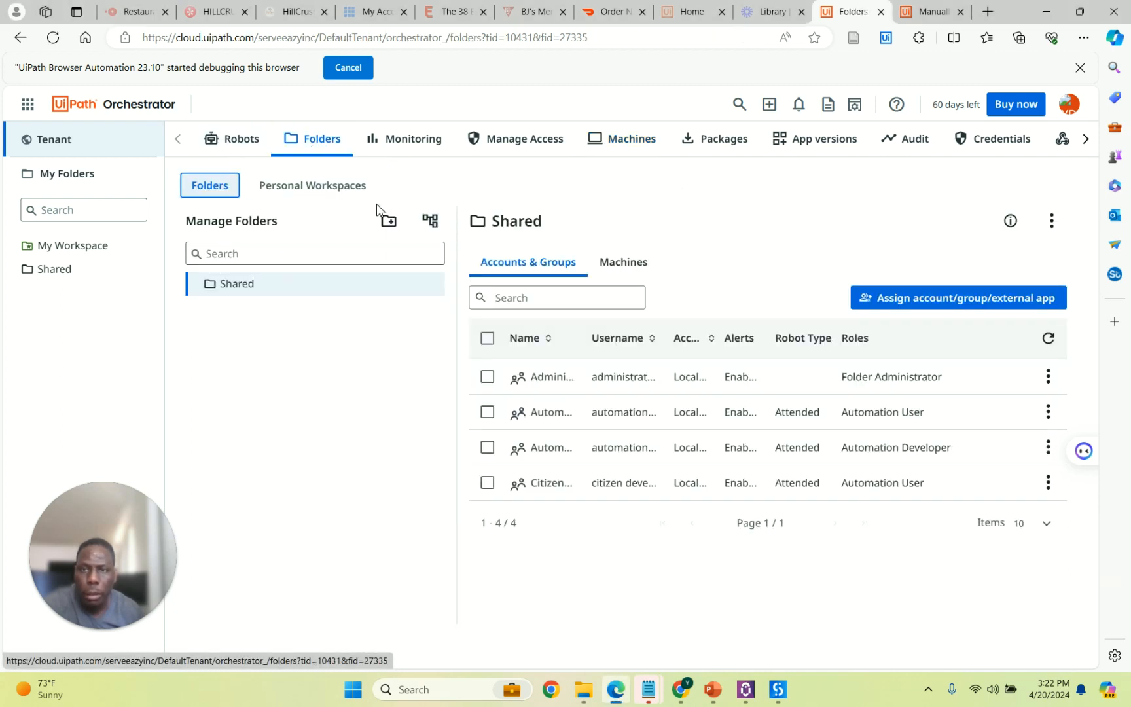
pyautogui.click(389, 223)
pyautogui.click(392, 214)
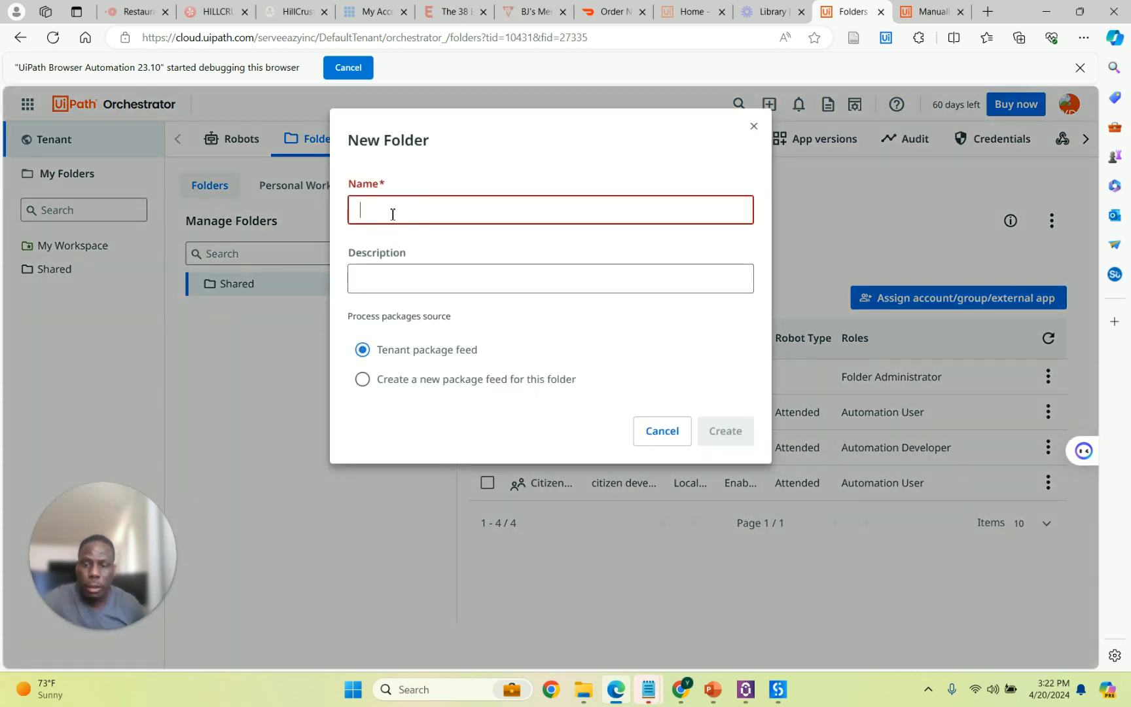
pyautogui.write('Finance Department')
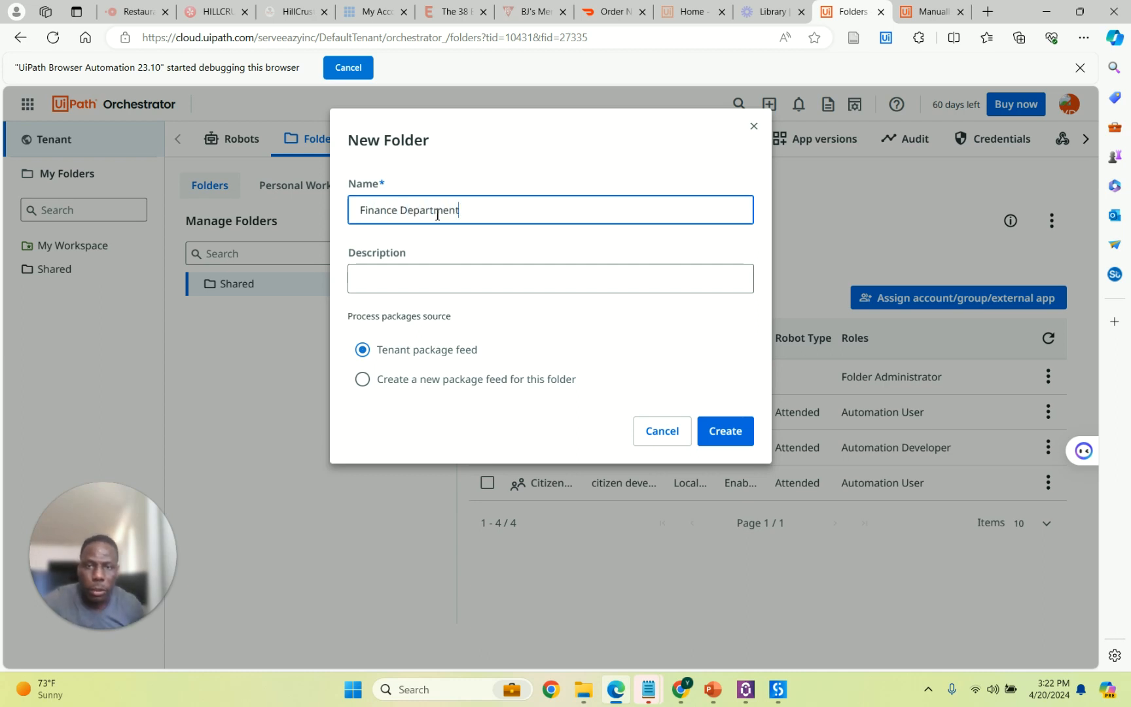
pyautogui.moveTo(474, 212); pyautogui.dragTo(318, 207)
pyautogui.hotkey('ctrl', 'c')
pyautogui.click(429, 275)
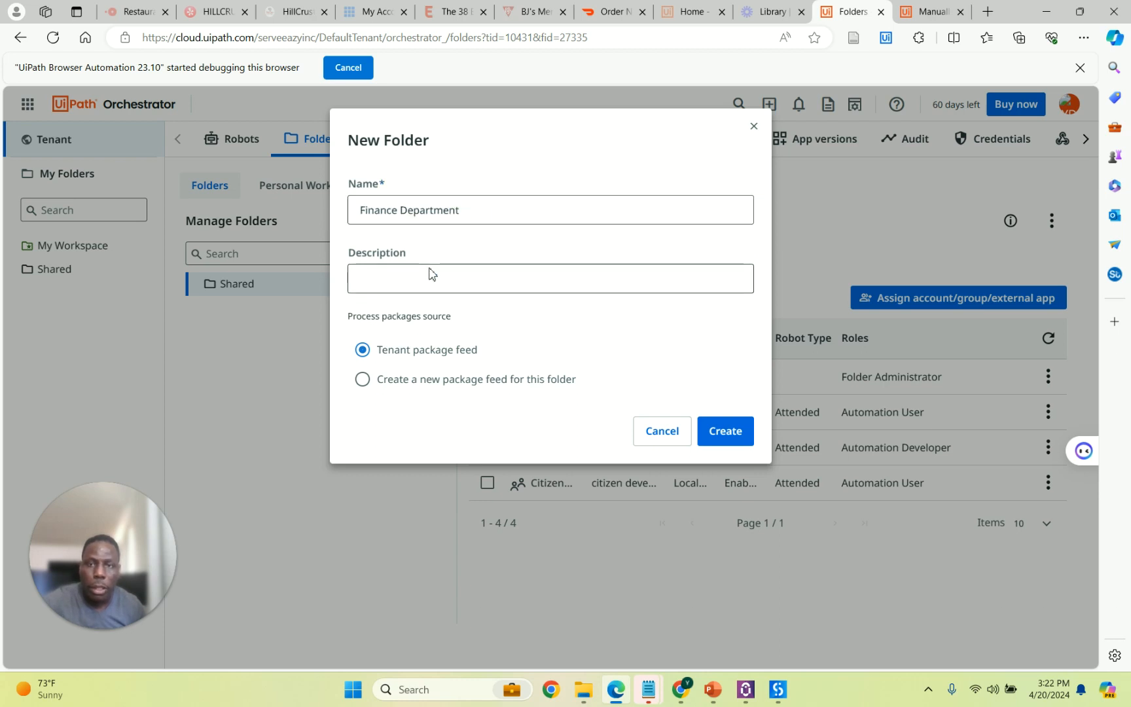
pyautogui.hotkey('ctrl', 'v')
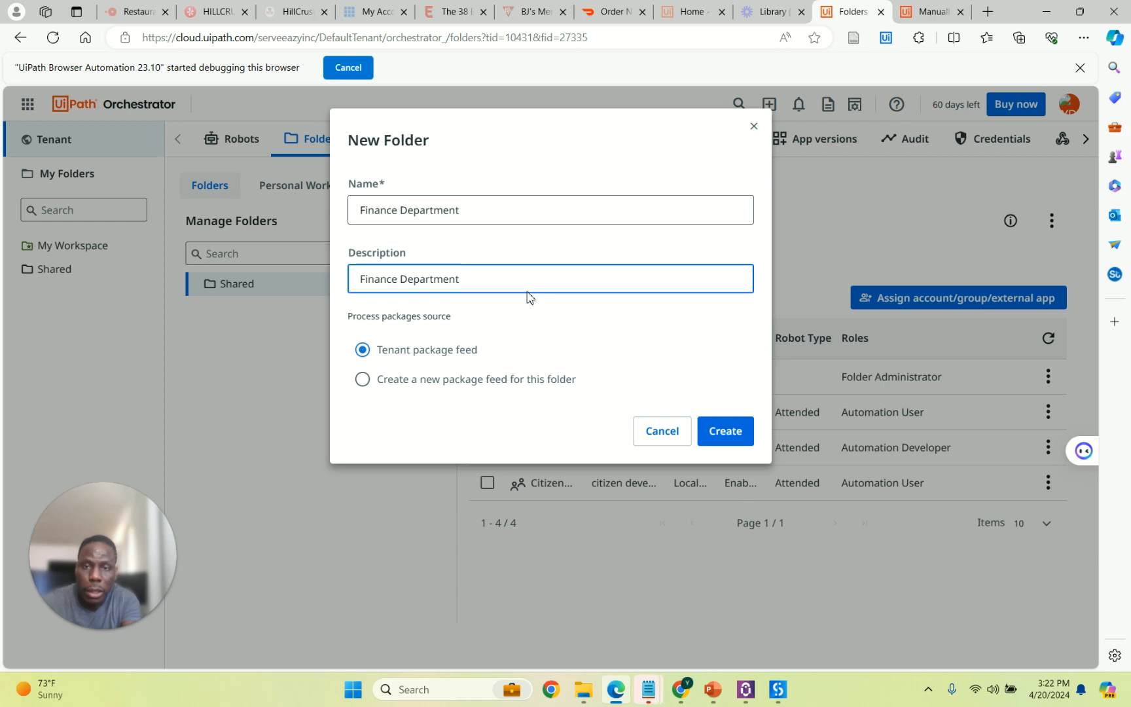
pyautogui.write('Automations')
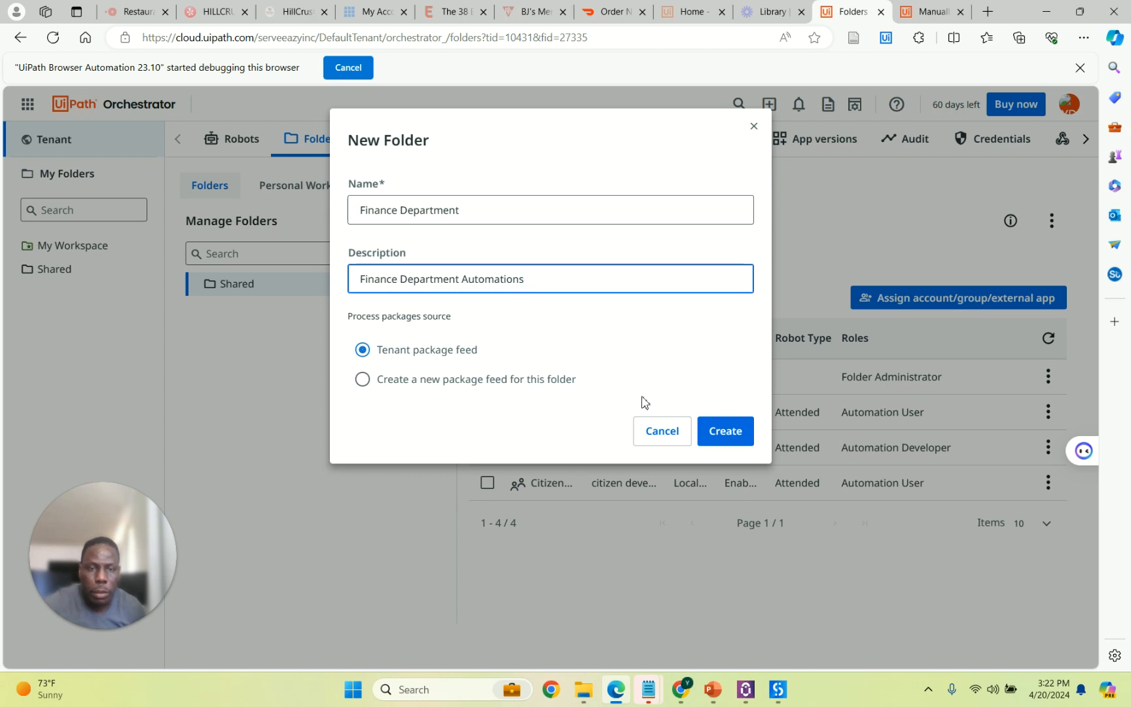
pyautogui.click(728, 432)
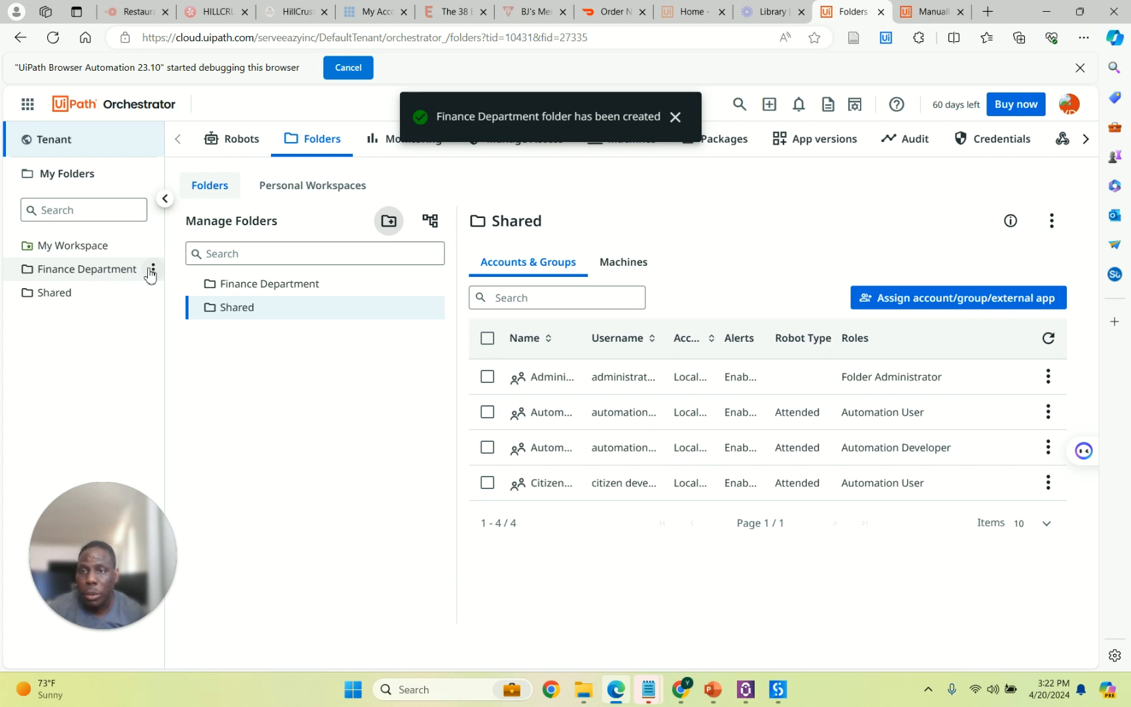
# Assign the workspace machine to Finance Department through its Settings > Assign machines and update.
pyautogui.click(152, 274)
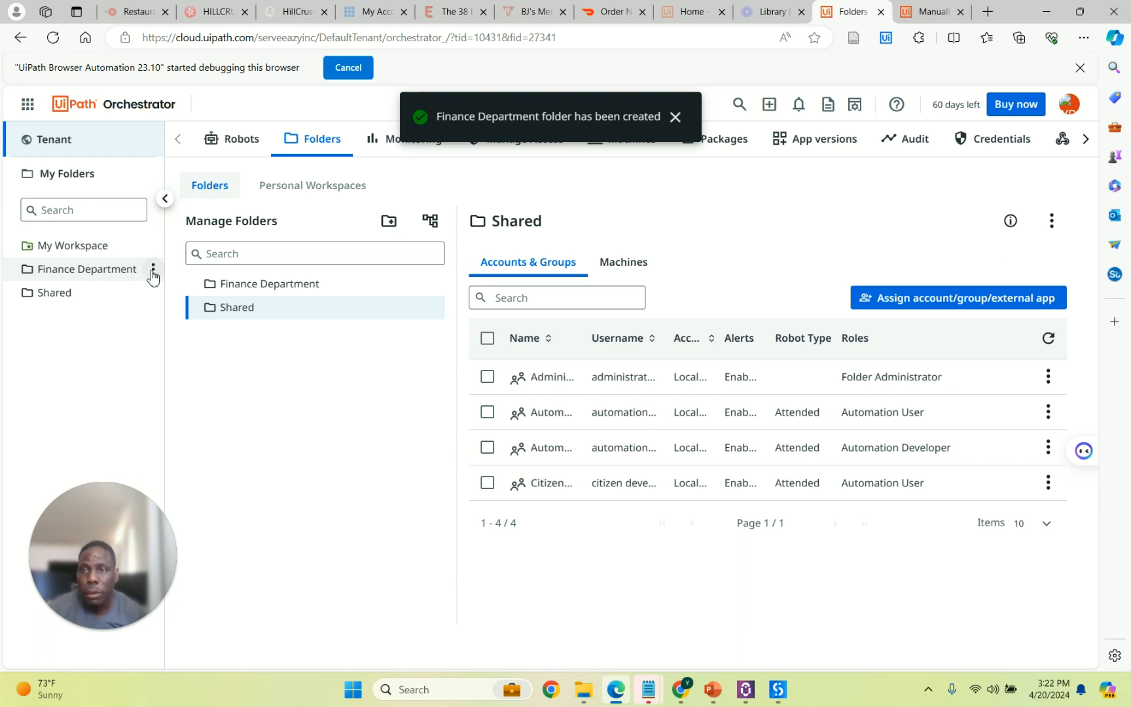
pyautogui.click(153, 273)
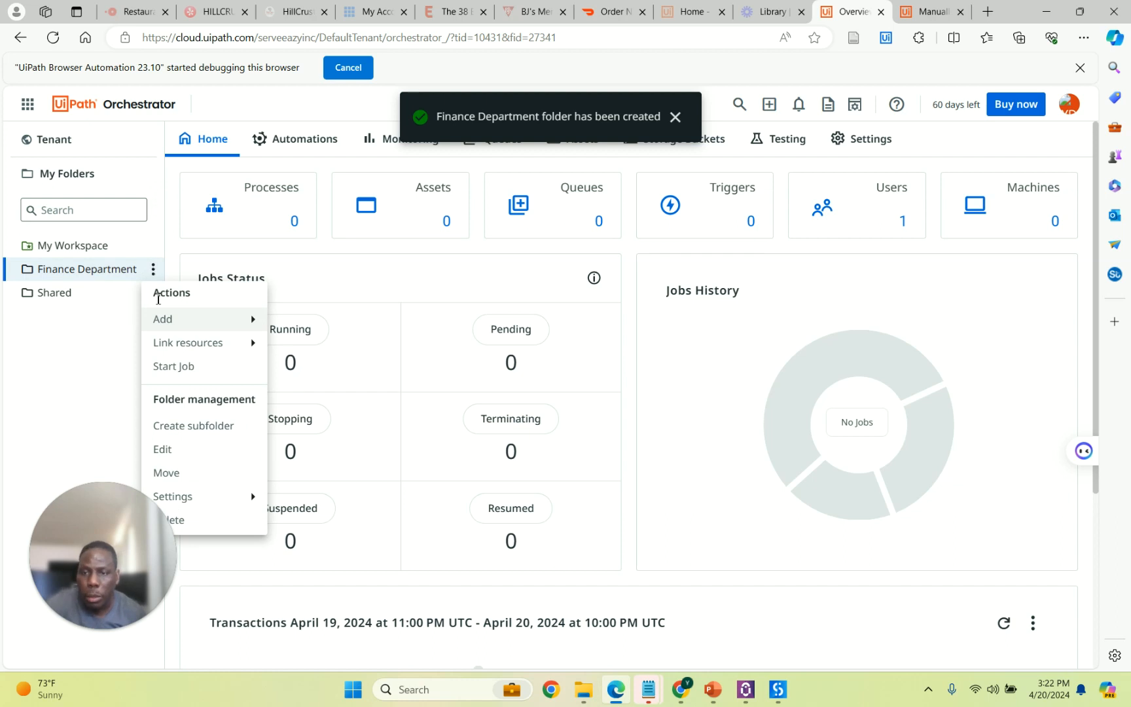
pyautogui.moveTo(207, 507)
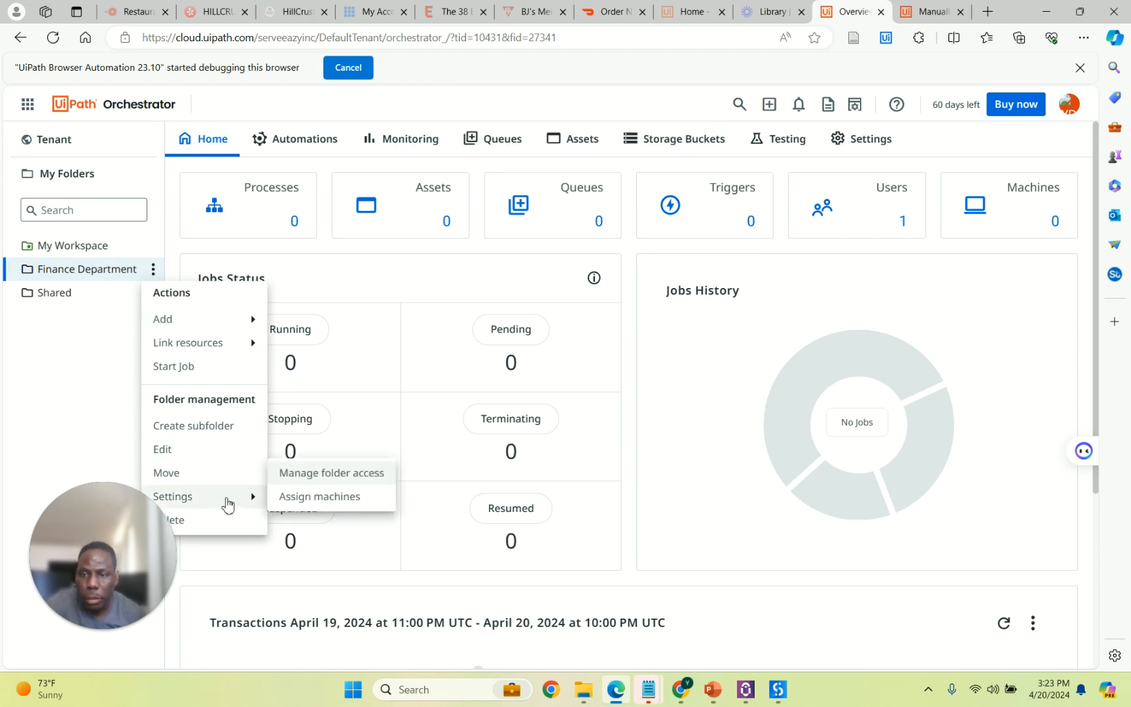
pyautogui.click(318, 499)
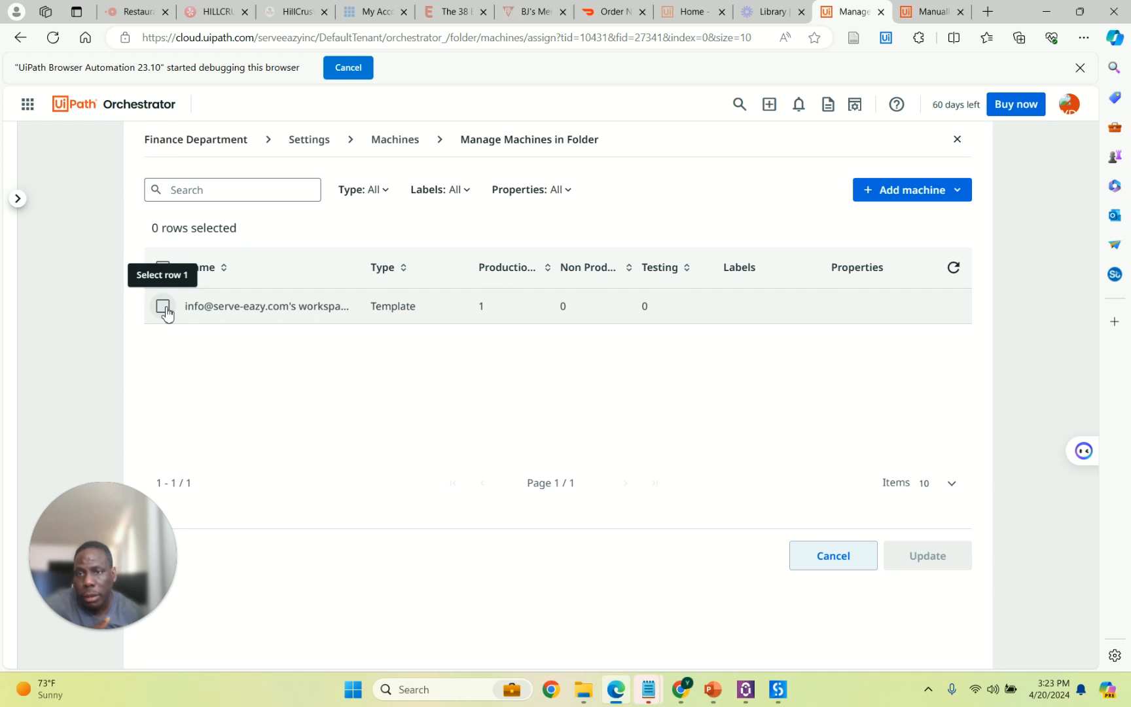
pyautogui.click(163, 306)
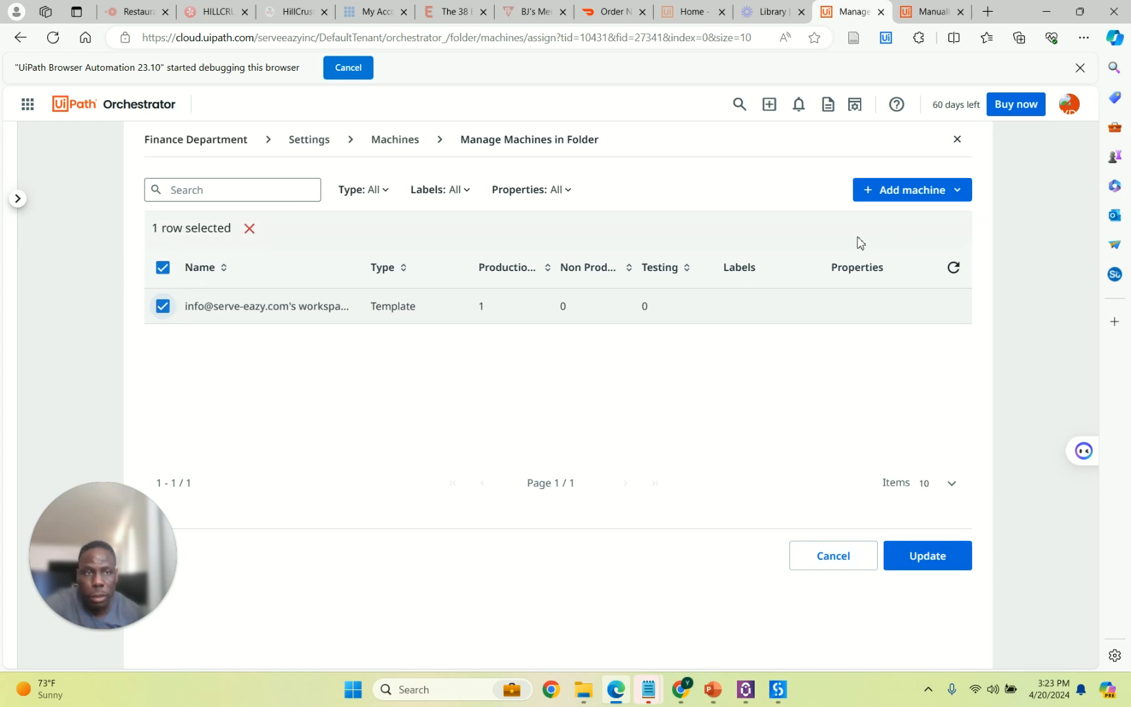
pyautogui.click(931, 558)
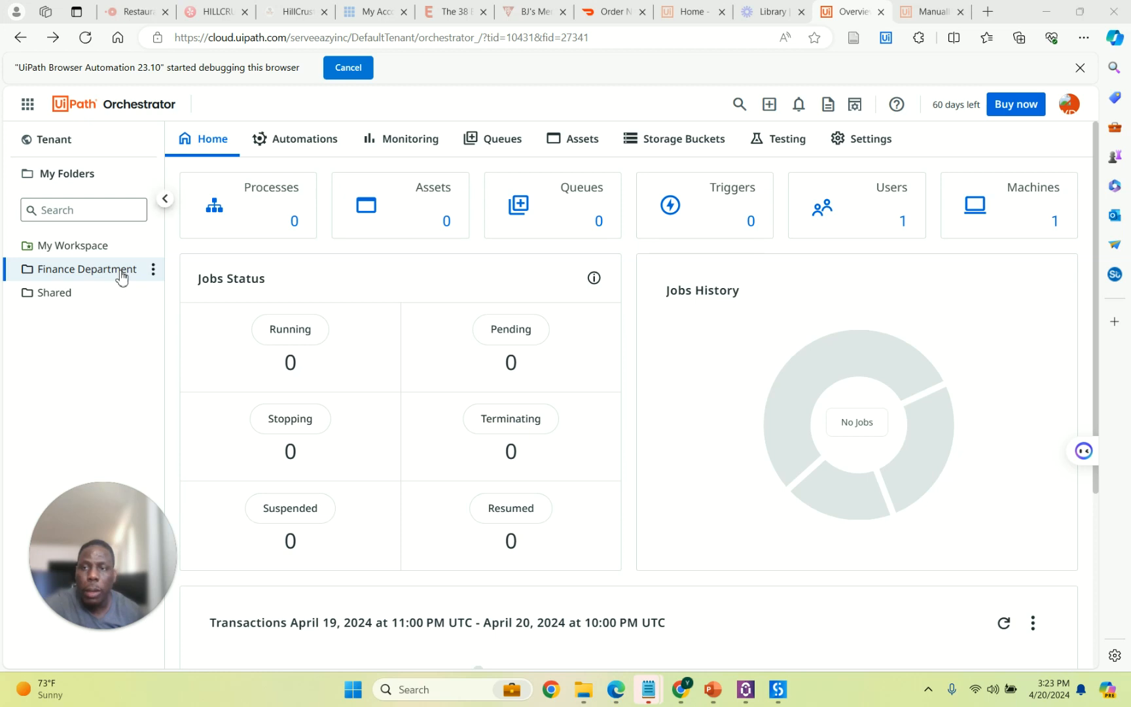
pyautogui.click(153, 268)
# Add a process from the TestyRobot package to the Finance Department folder with default settings.
pyautogui.moveTo(157, 324)
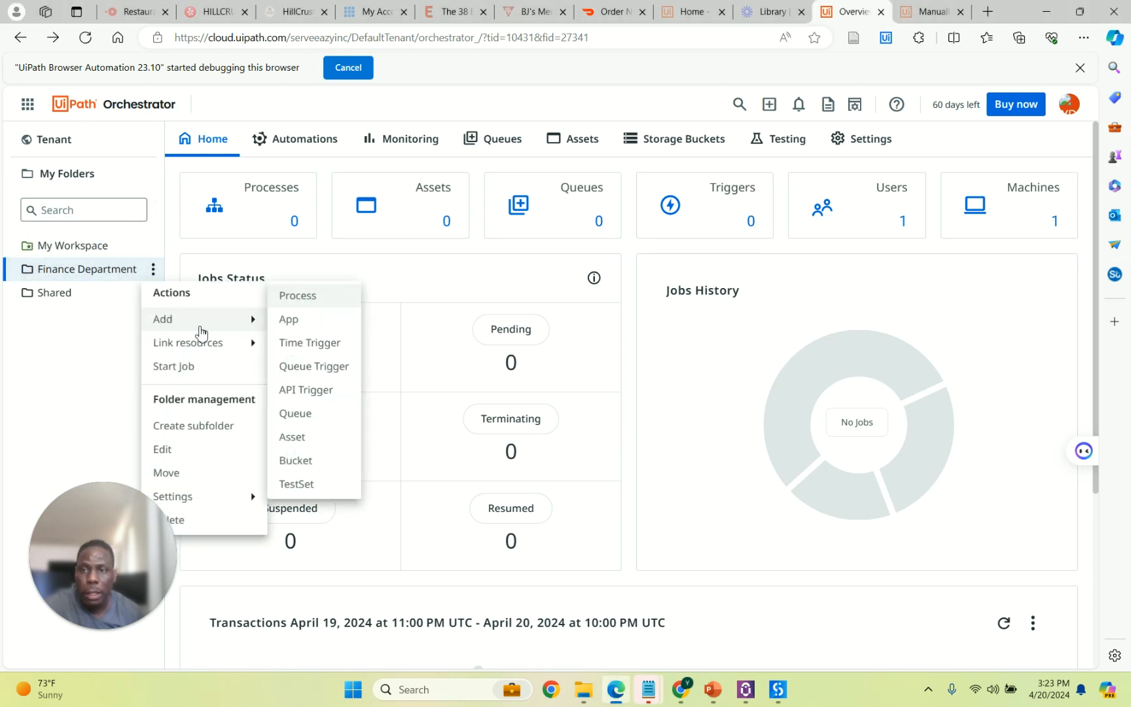
pyautogui.click(301, 302)
pyautogui.click(513, 303)
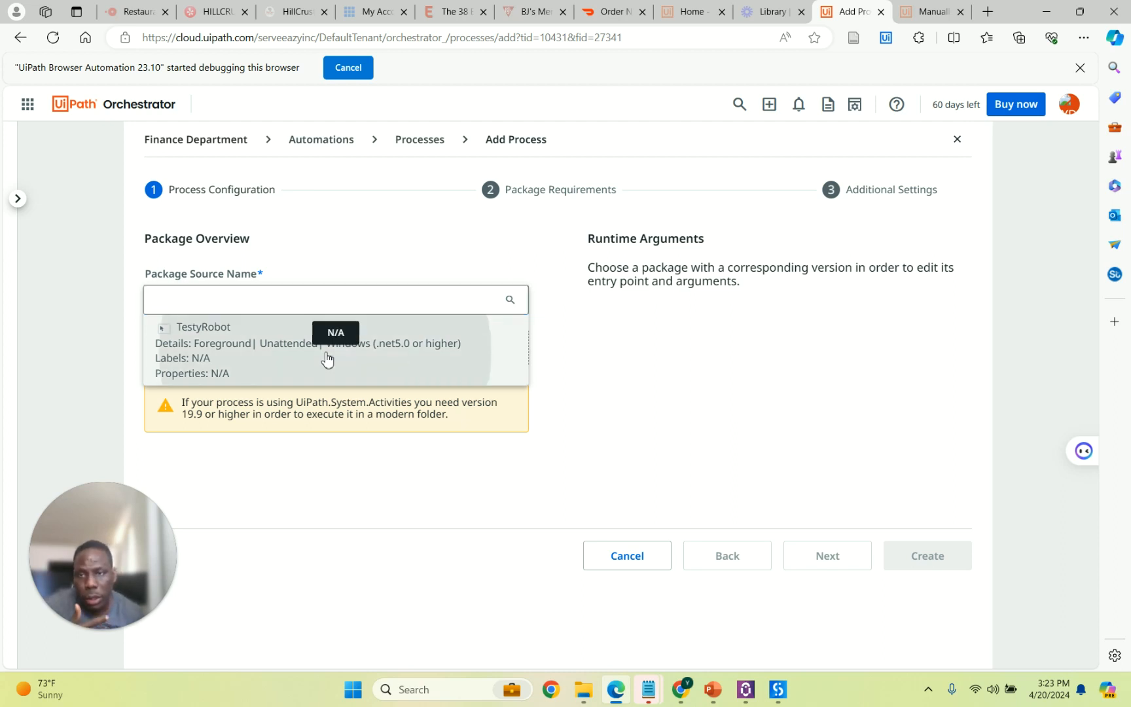
pyautogui.click(327, 359)
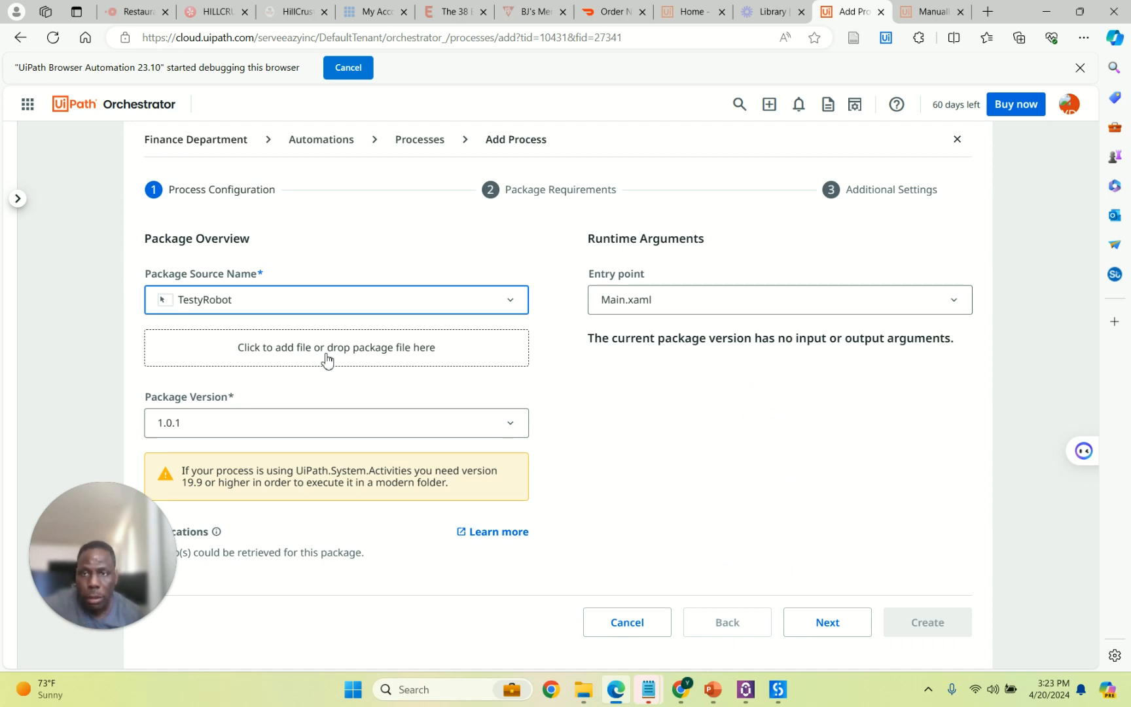
pyautogui.click(828, 623)
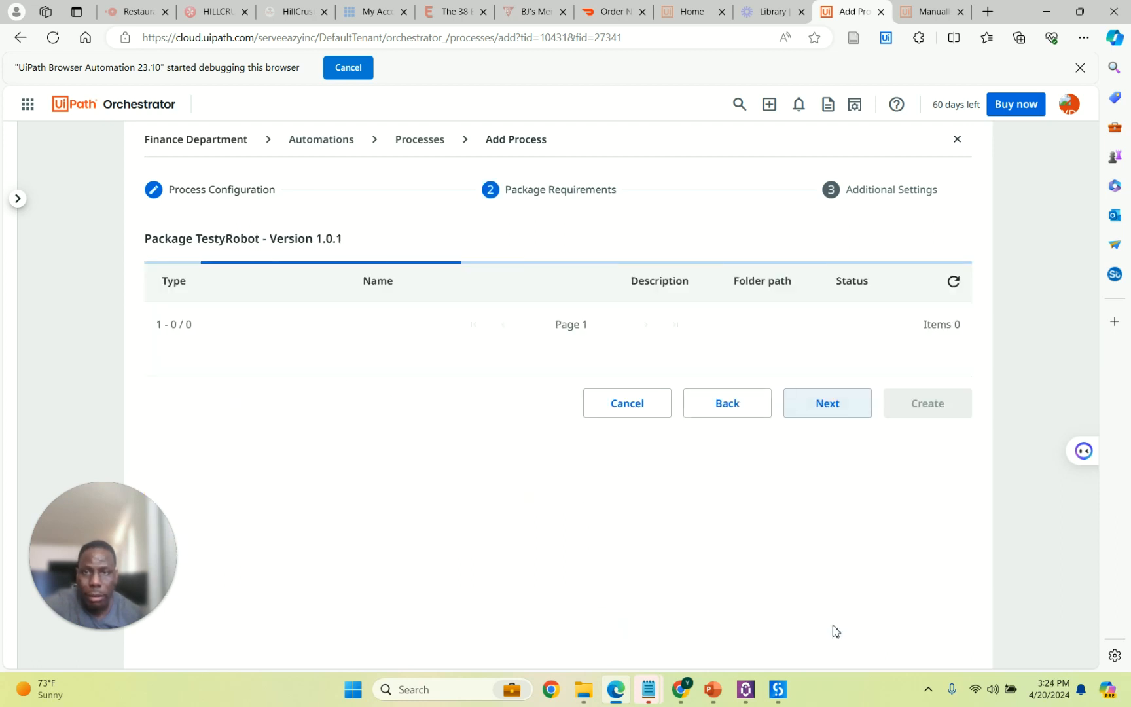
pyautogui.click(825, 551)
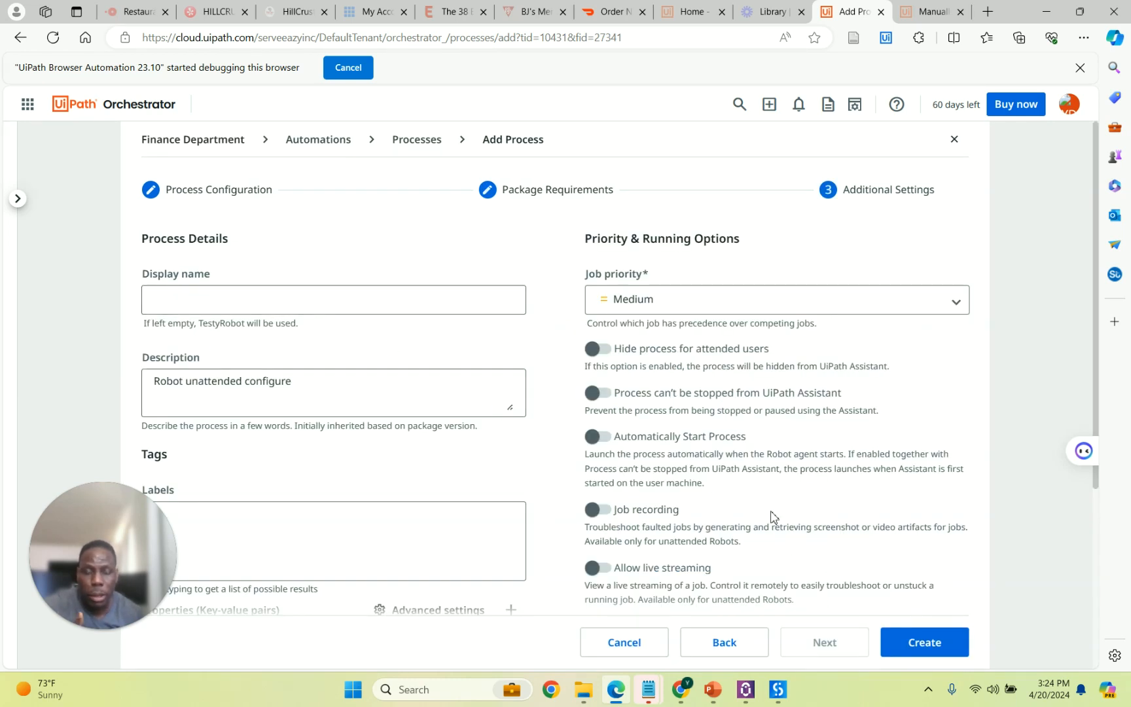
pyautogui.click(916, 650)
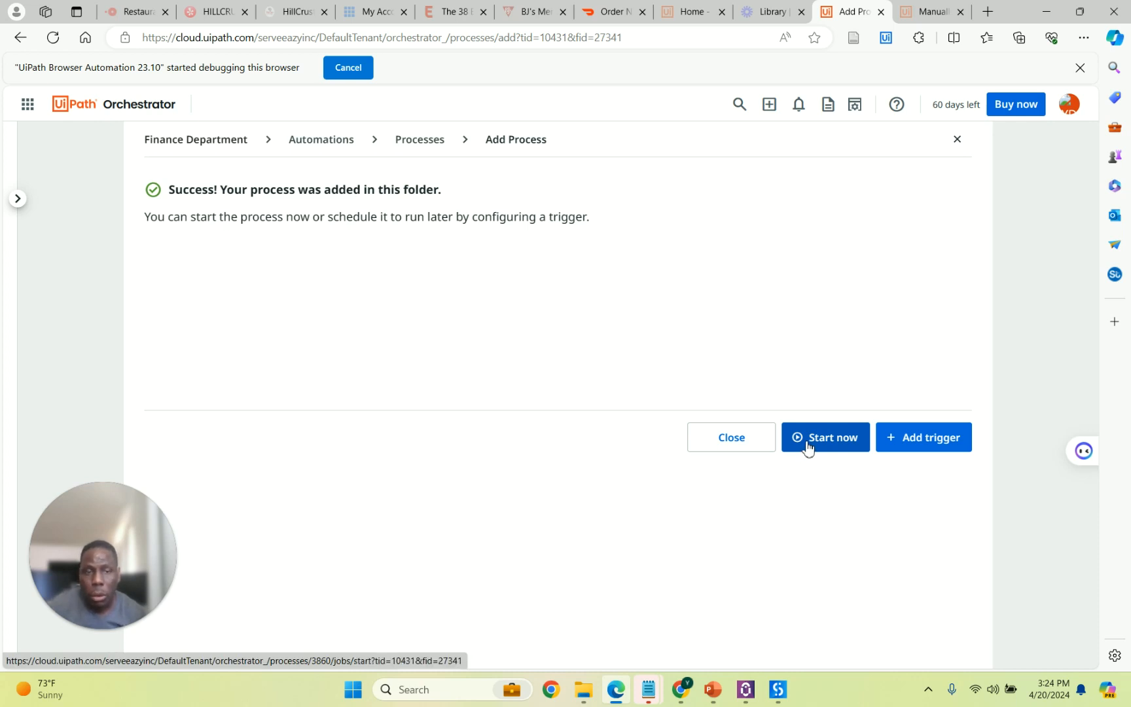
# Look at the trigger options, dismiss them and go back to the folder overview.
pyautogui.click(934, 448)
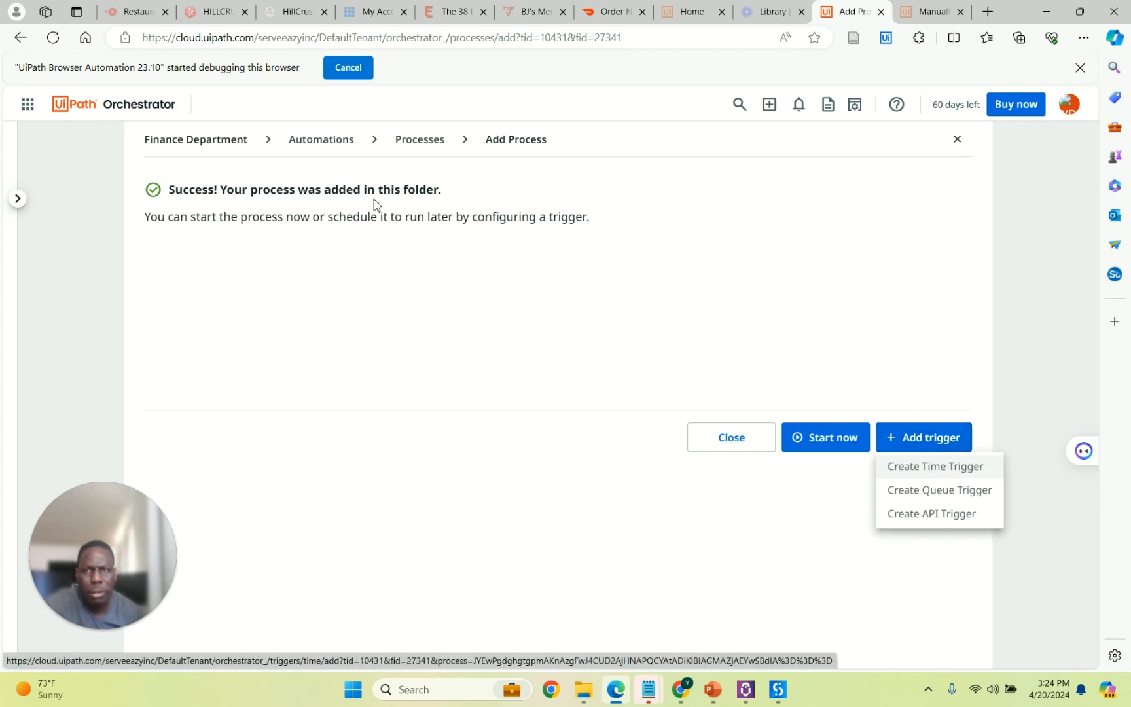
pyautogui.click(31, 110)
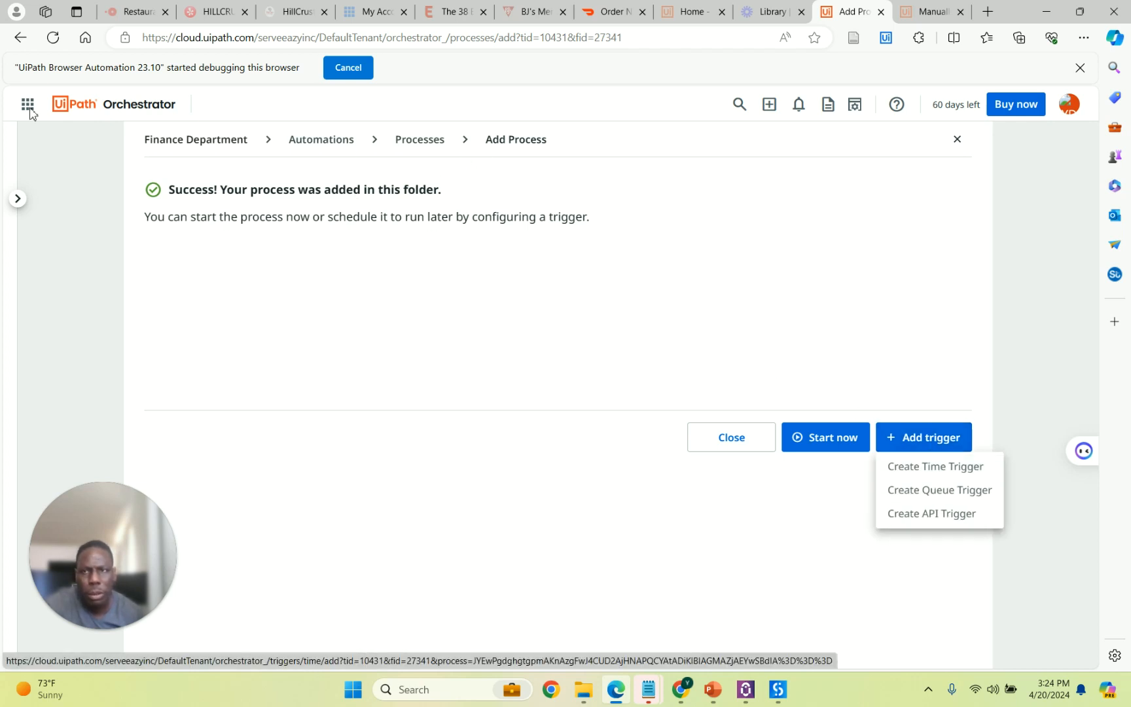
pyautogui.click(215, 140)
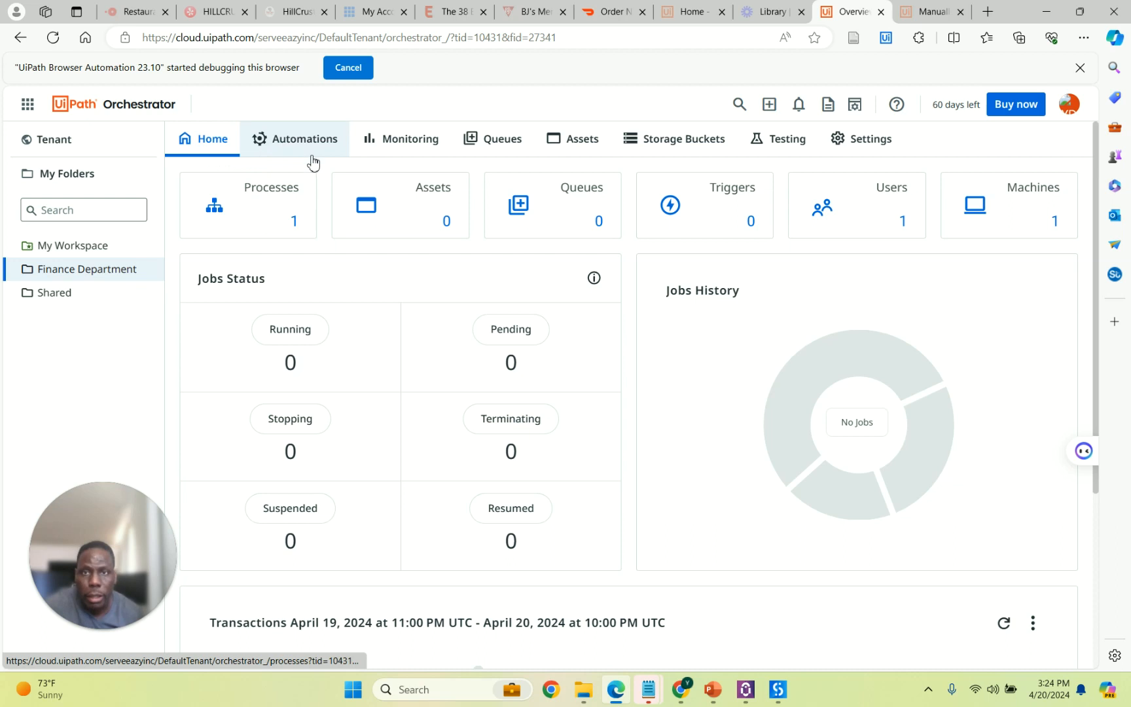
# Begin a new time trigger from the folder's Triggers list, then abandon it for the overview.
pyautogui.click(124, 278)
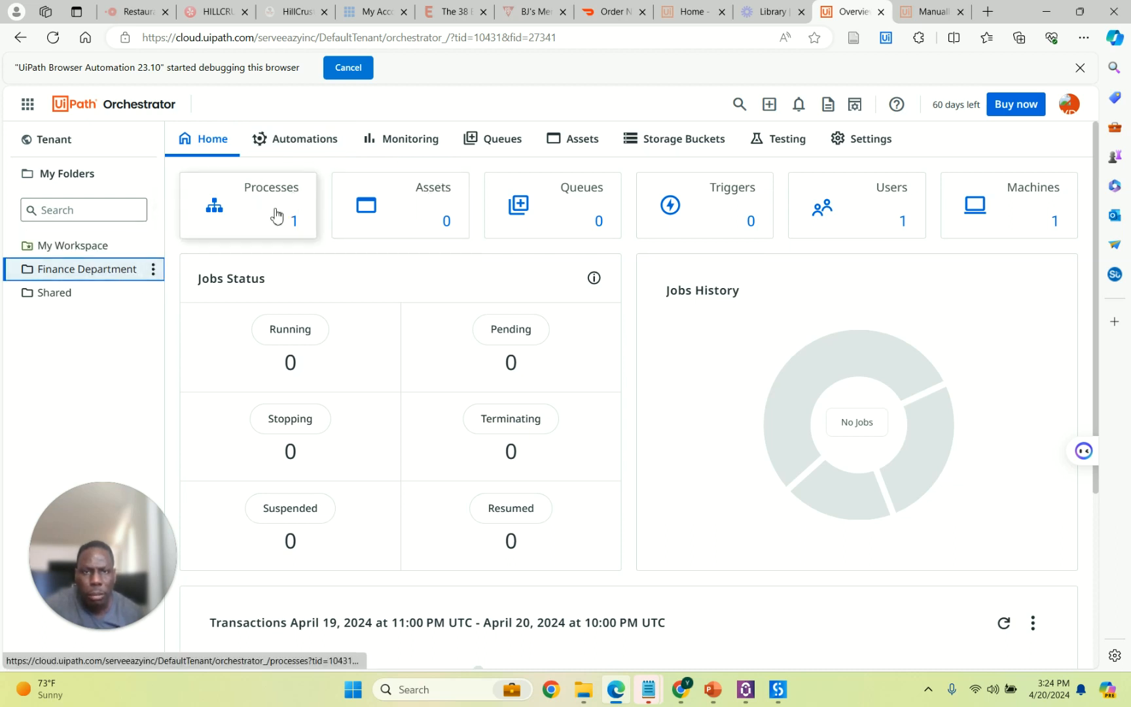
pyautogui.click(704, 214)
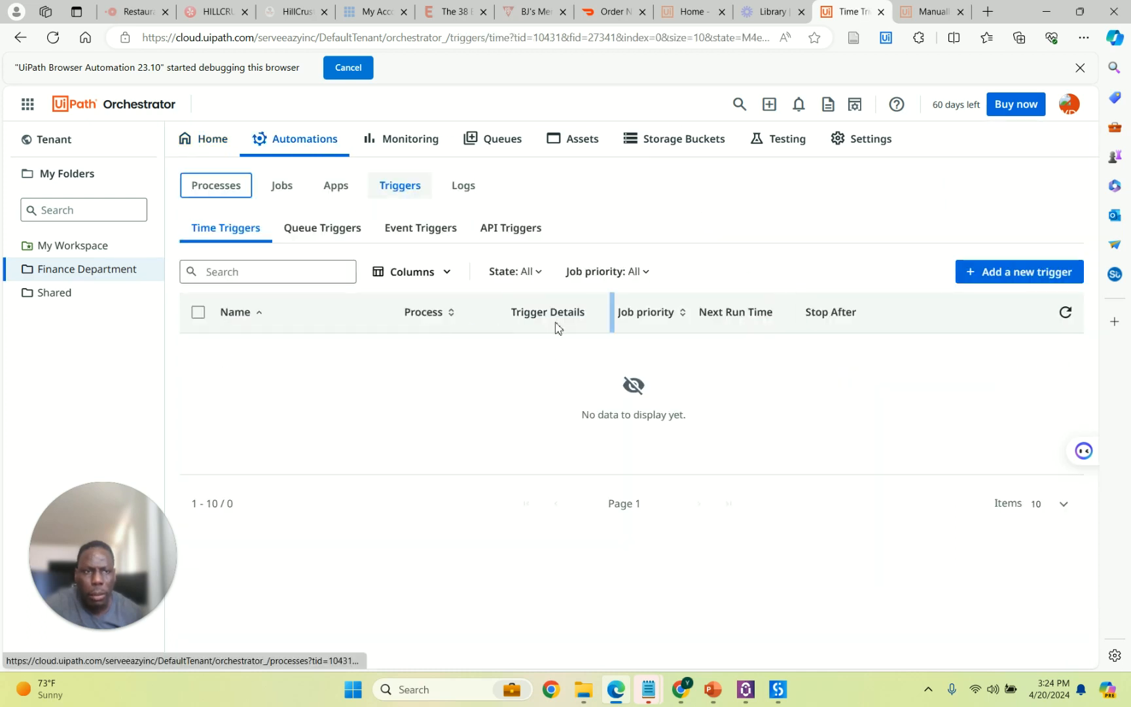
pyautogui.click(1009, 271)
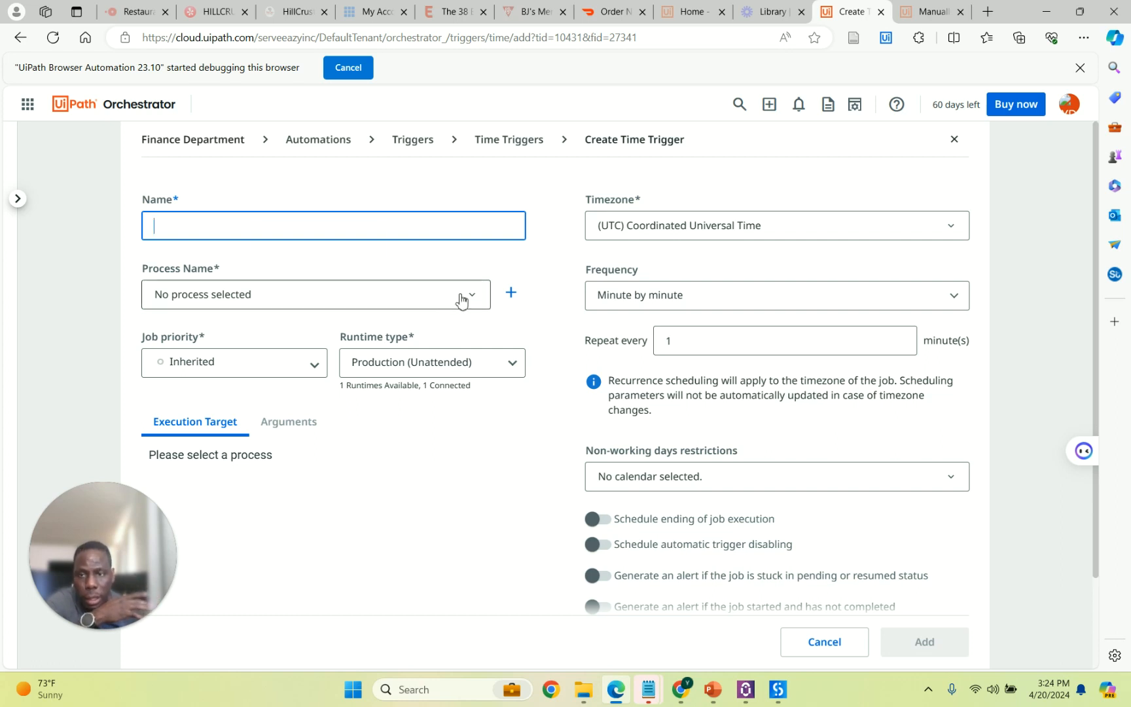
pyautogui.scroll(-3, 482, 340)
pyautogui.scroll(3, 482, 344)
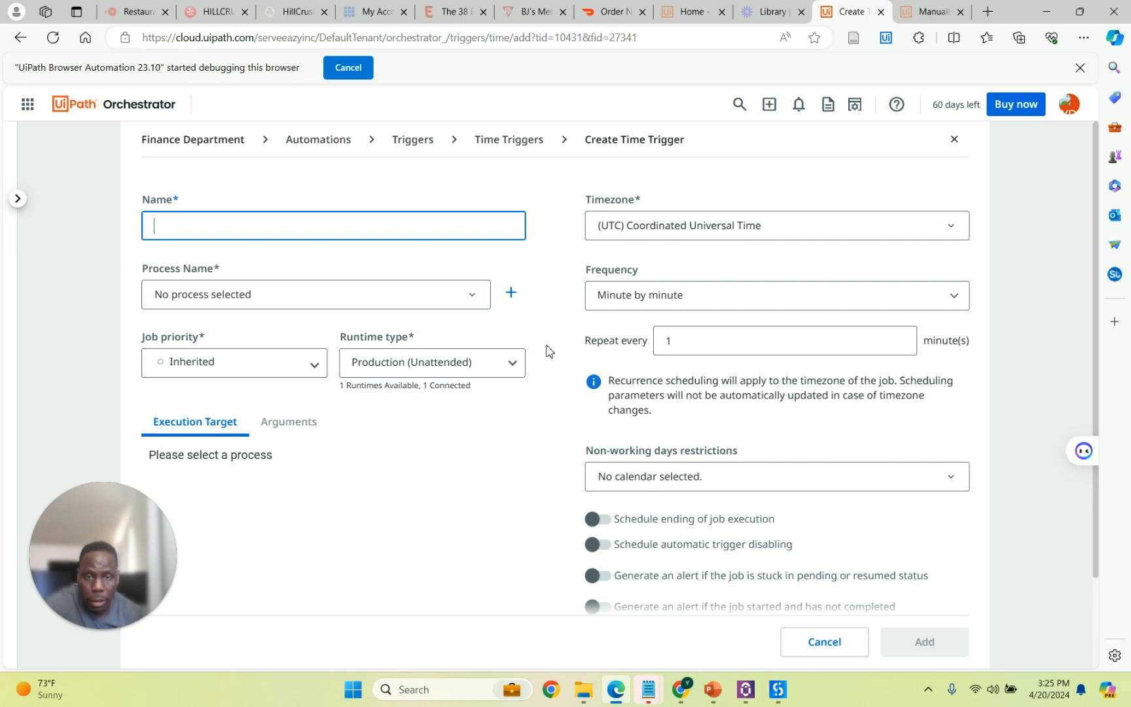
pyautogui.click(200, 142)
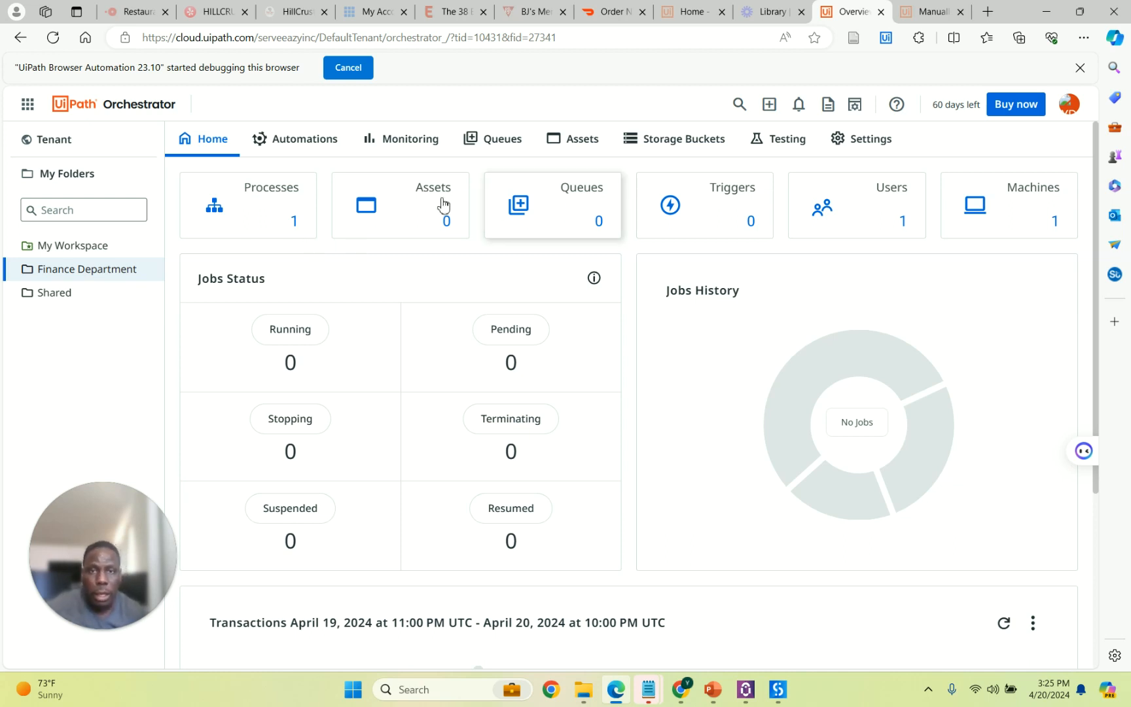
# Start a TestyRobot job under the unattended robot account on the workspace machine.
pyautogui.click(275, 199)
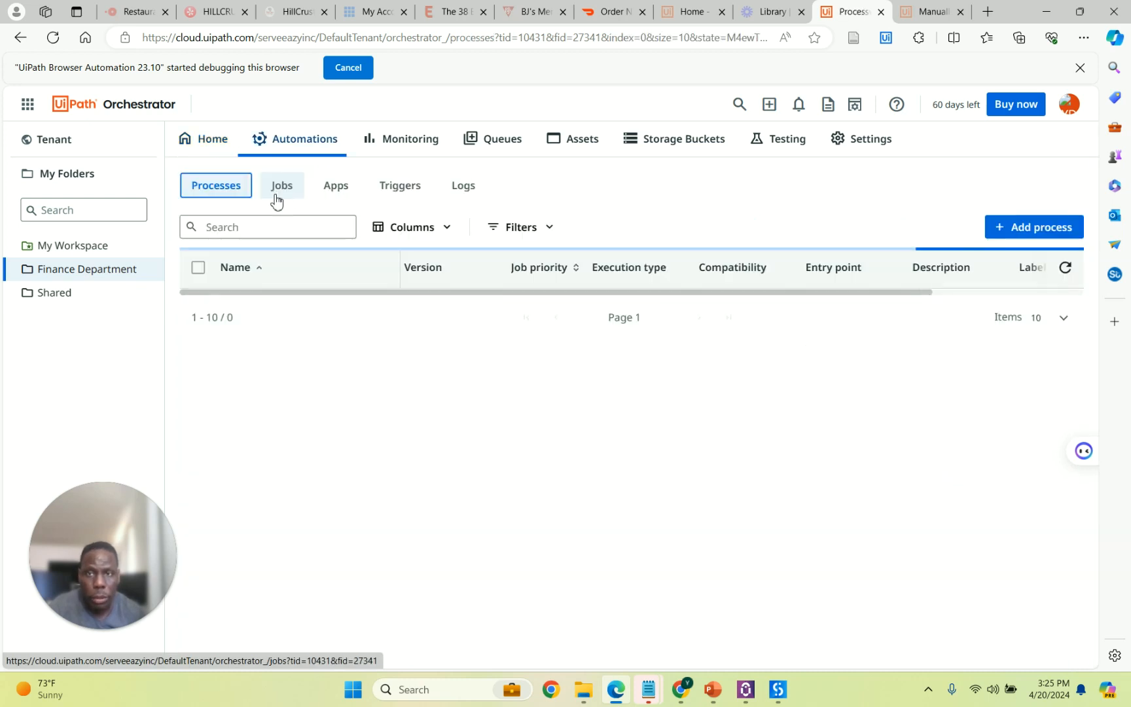
pyautogui.click(198, 307)
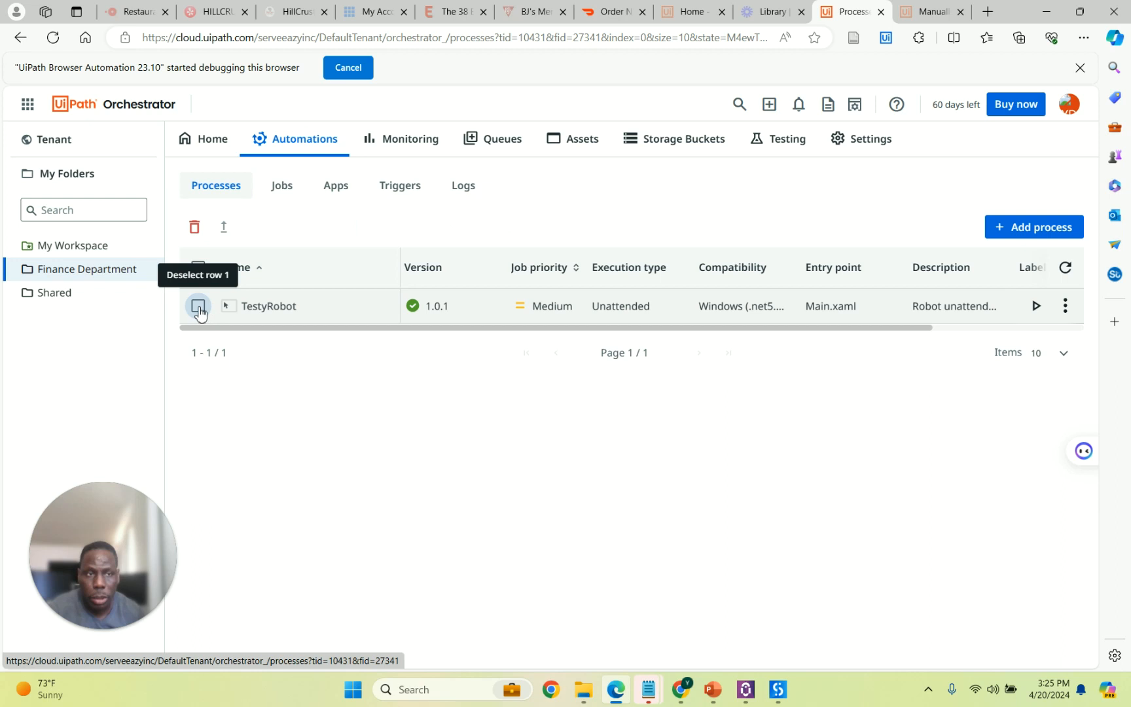
pyautogui.click(1036, 306)
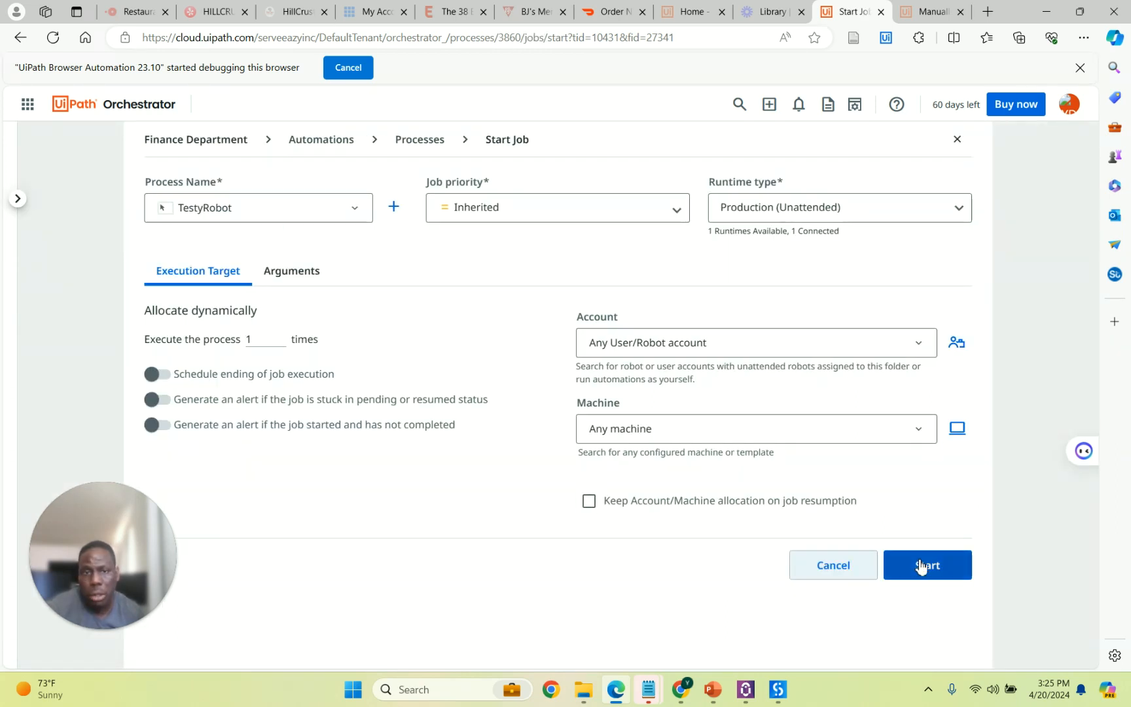
pyautogui.click(917, 348)
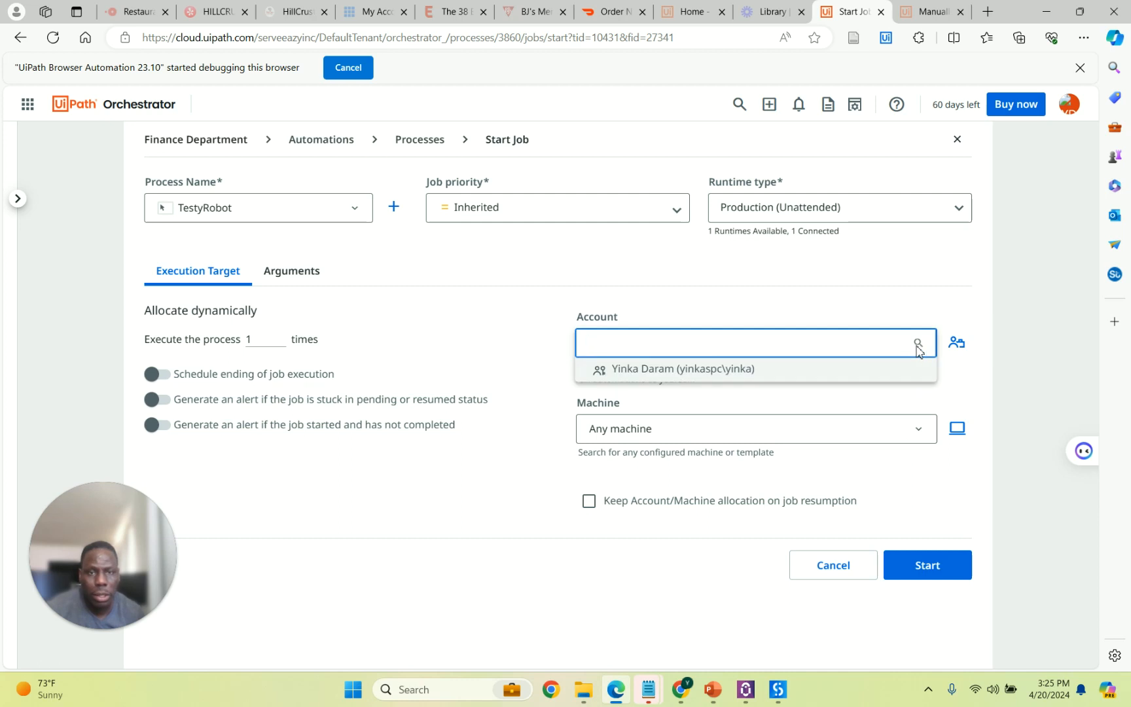
pyautogui.click(851, 376)
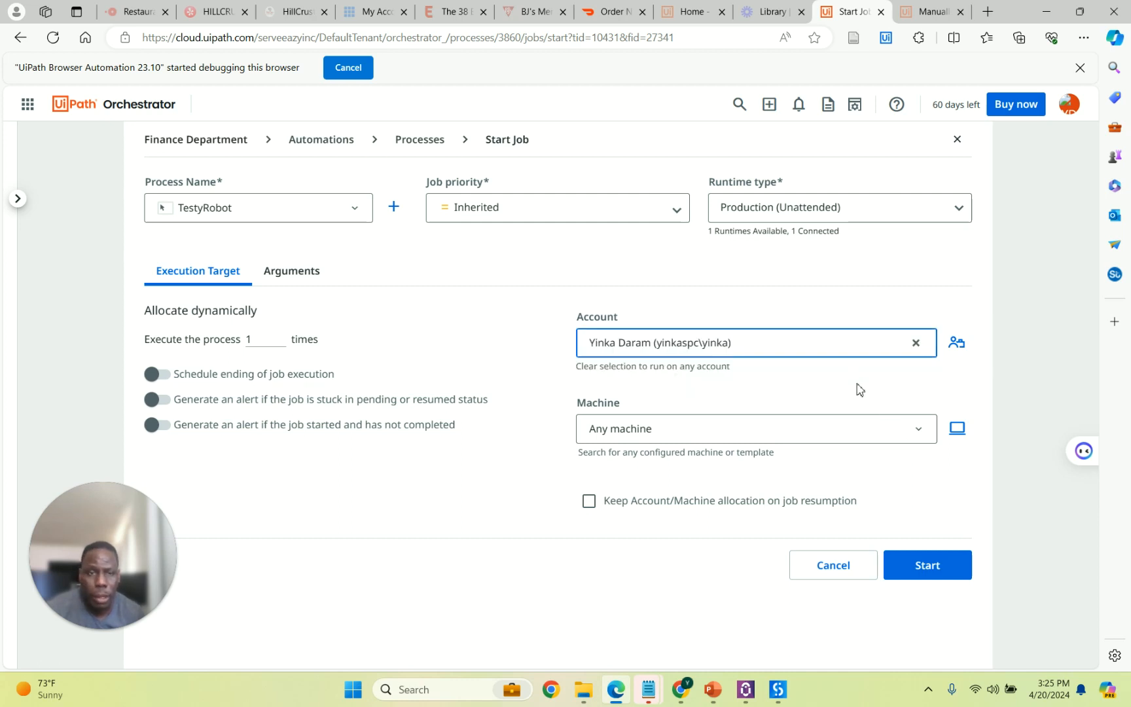
pyautogui.click(917, 429)
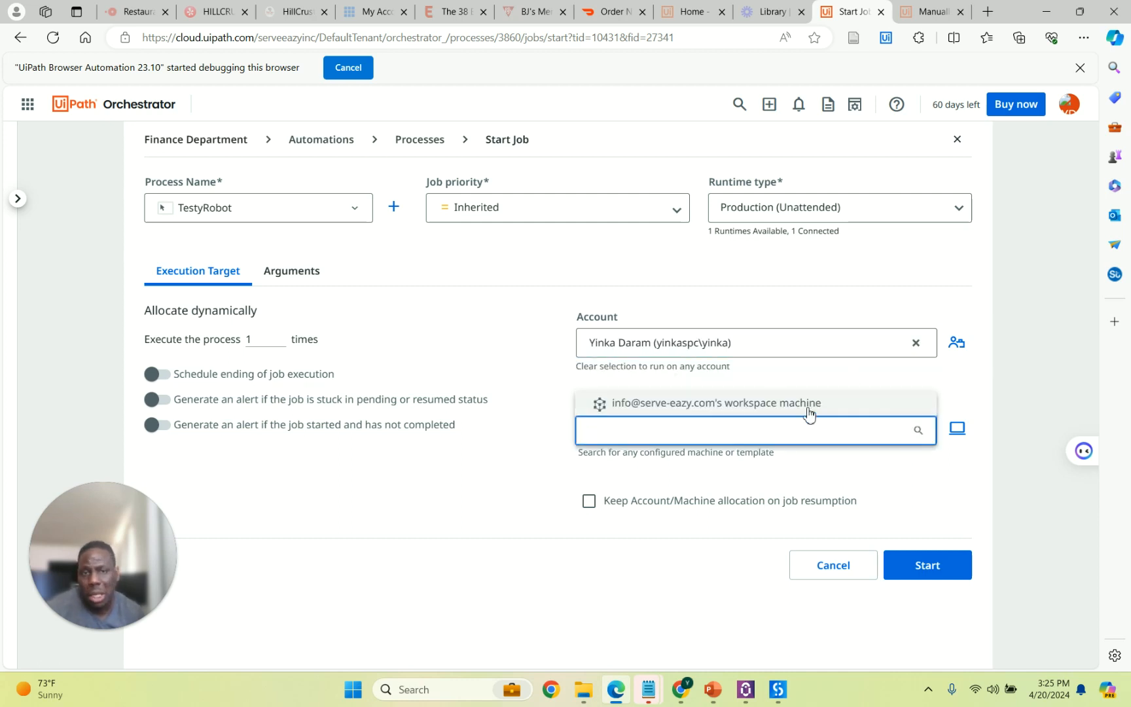
pyautogui.click(808, 408)
pyautogui.scroll(-1, 897, 517)
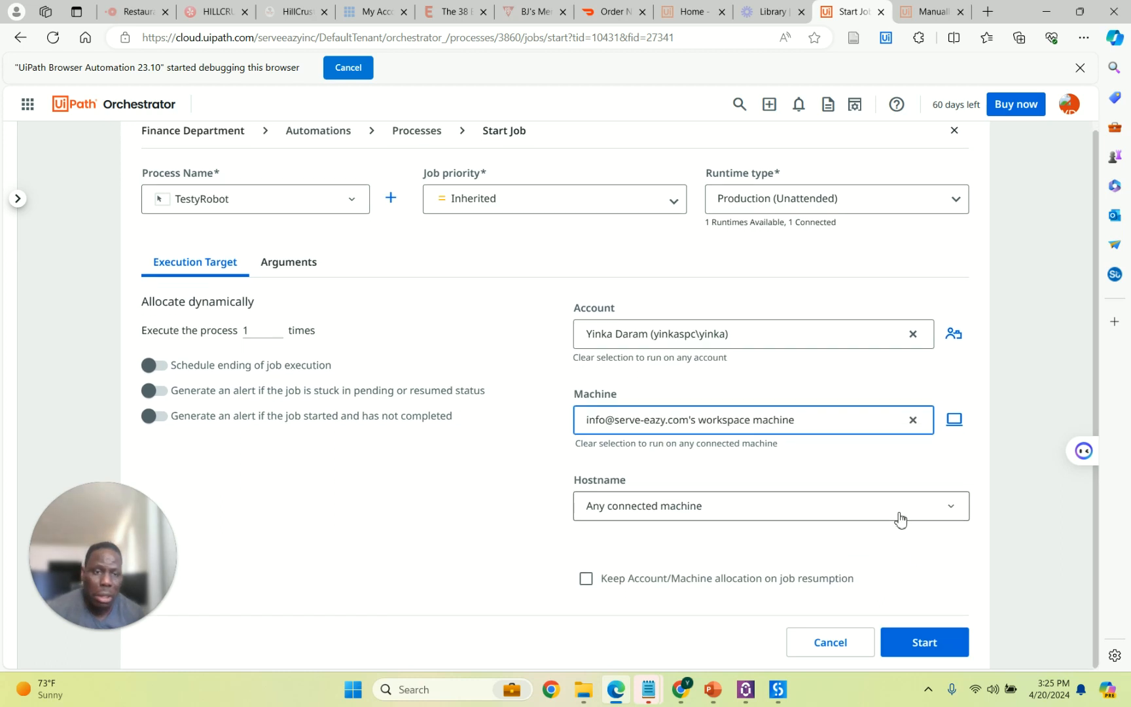
pyautogui.click(923, 634)
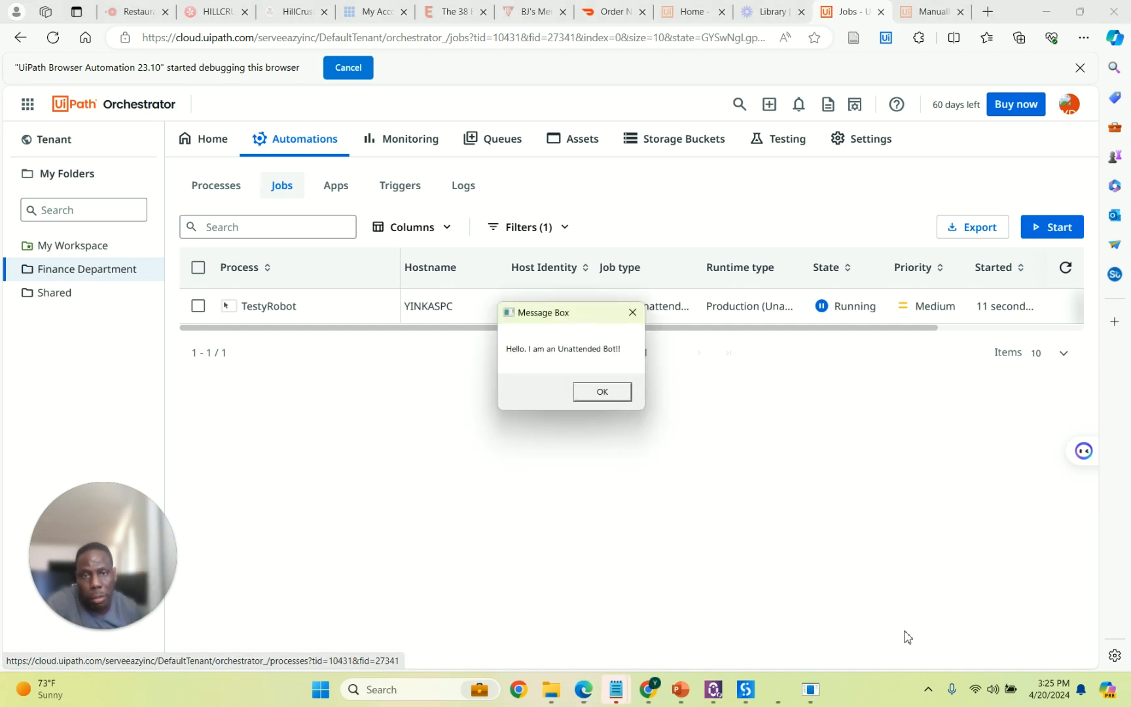
# Dismiss the bot message, check the job's 'Unattended Bot Ran Successfully' log, and return to Finance Department.
pyautogui.click(615, 393)
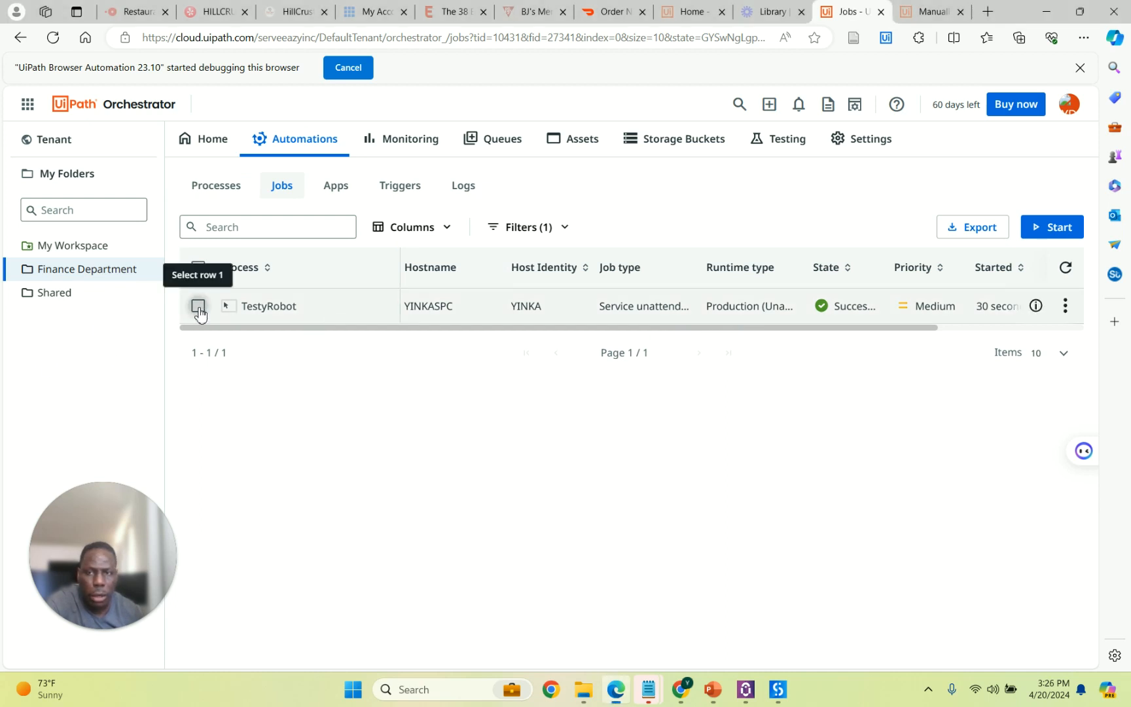
pyautogui.click(198, 307)
pyautogui.click(1065, 306)
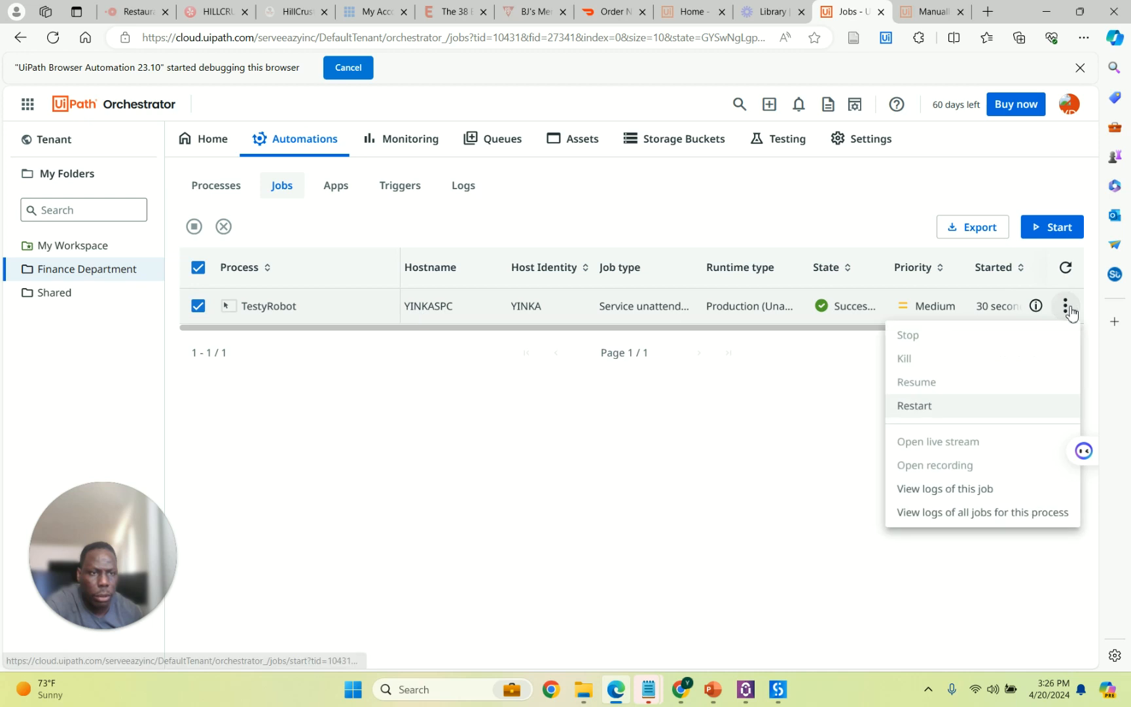
pyautogui.click(980, 491)
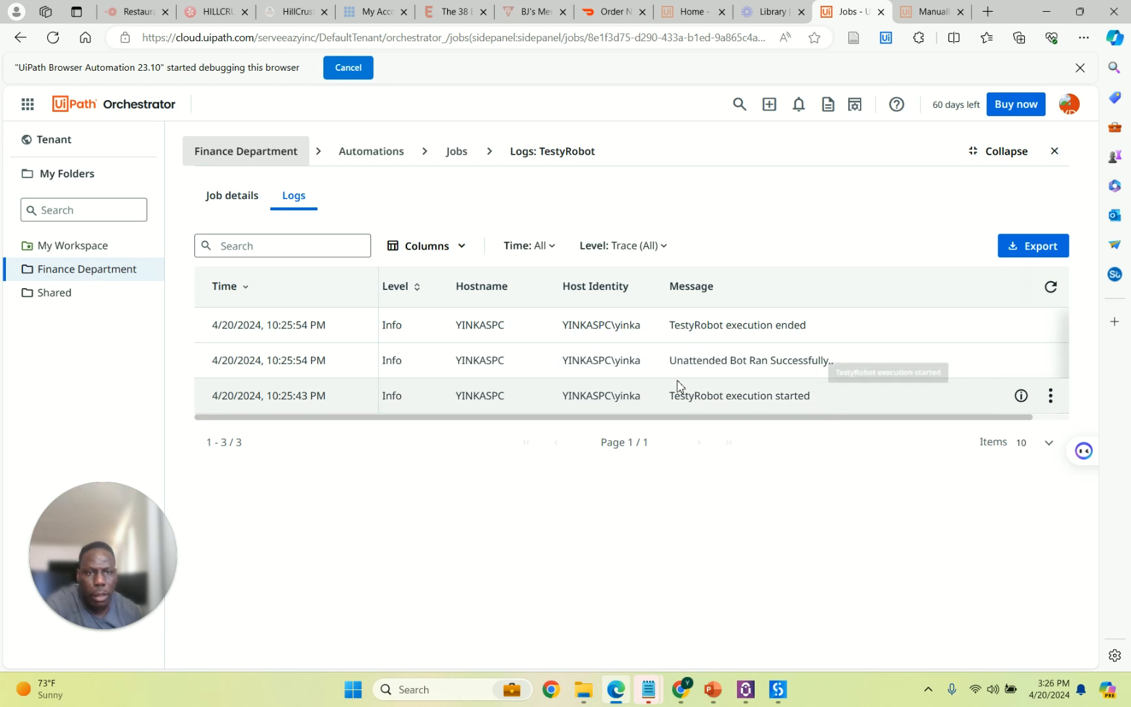
pyautogui.moveTo(668, 360); pyautogui.dragTo(840, 368)
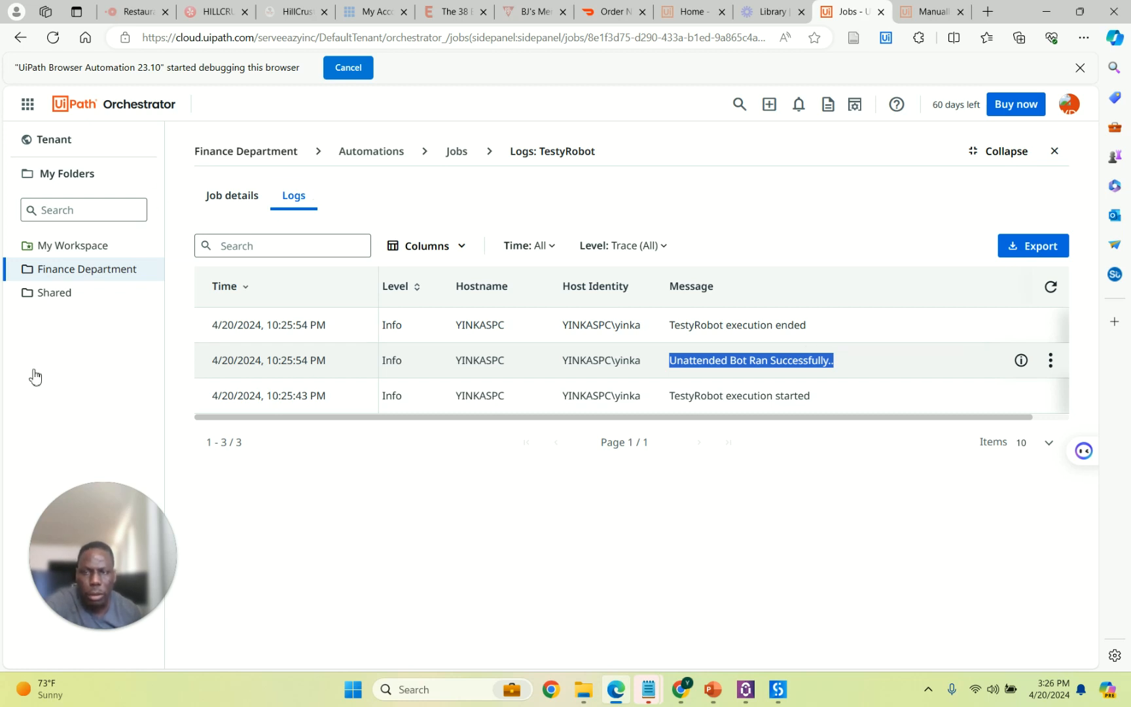
pyautogui.click(59, 138)
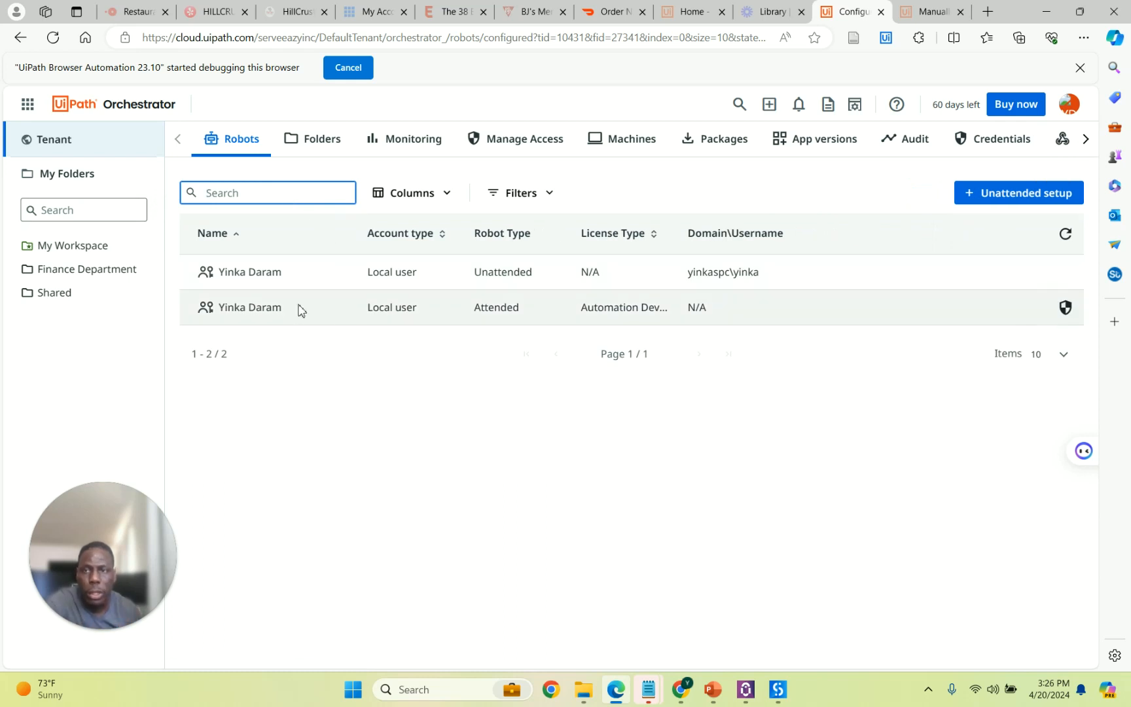
pyautogui.click(106, 276)
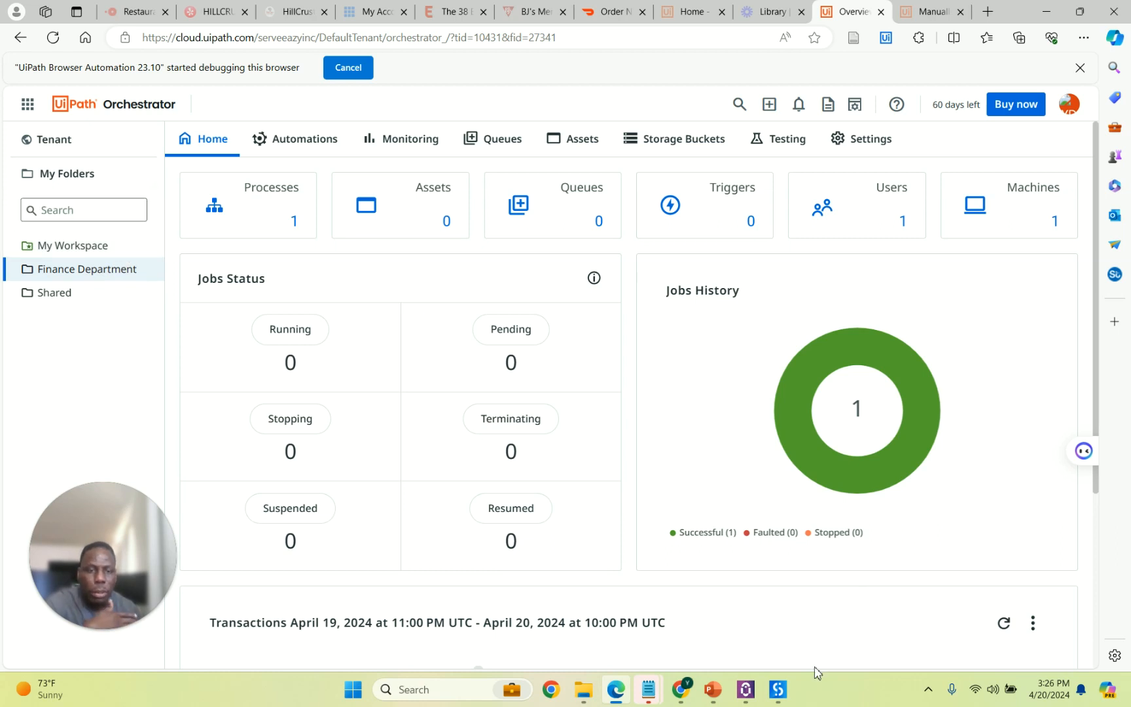
pyautogui.click(778, 690)
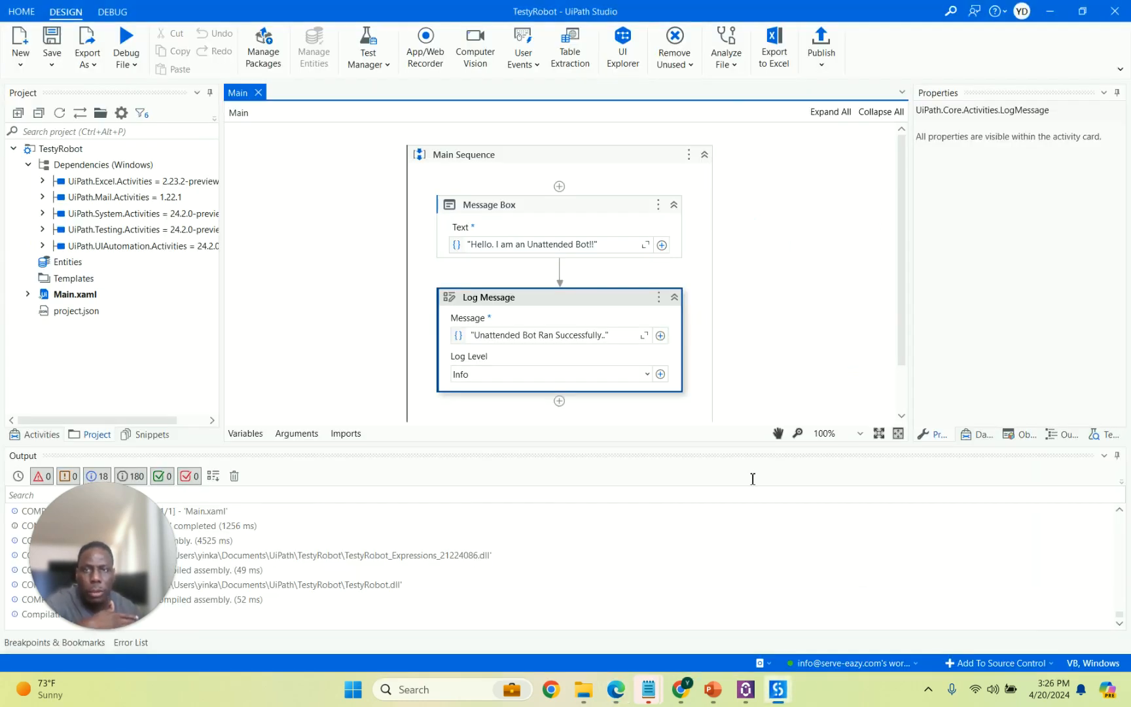
pyautogui.click(826, 60)
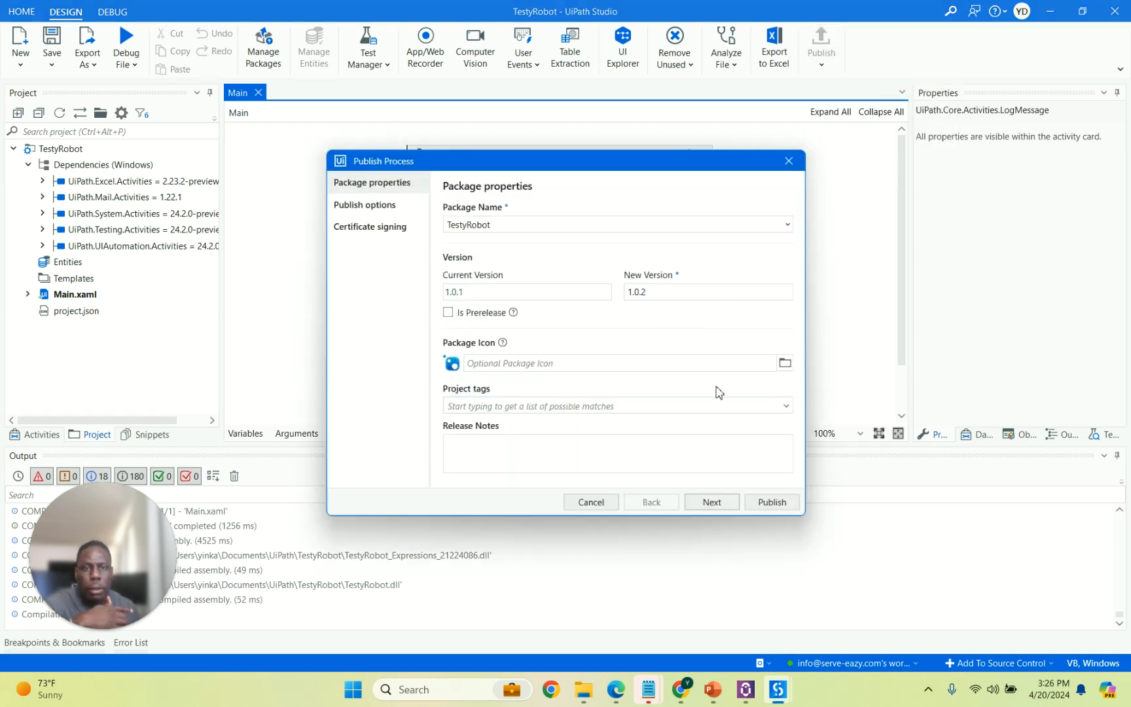
pyautogui.click(712, 502)
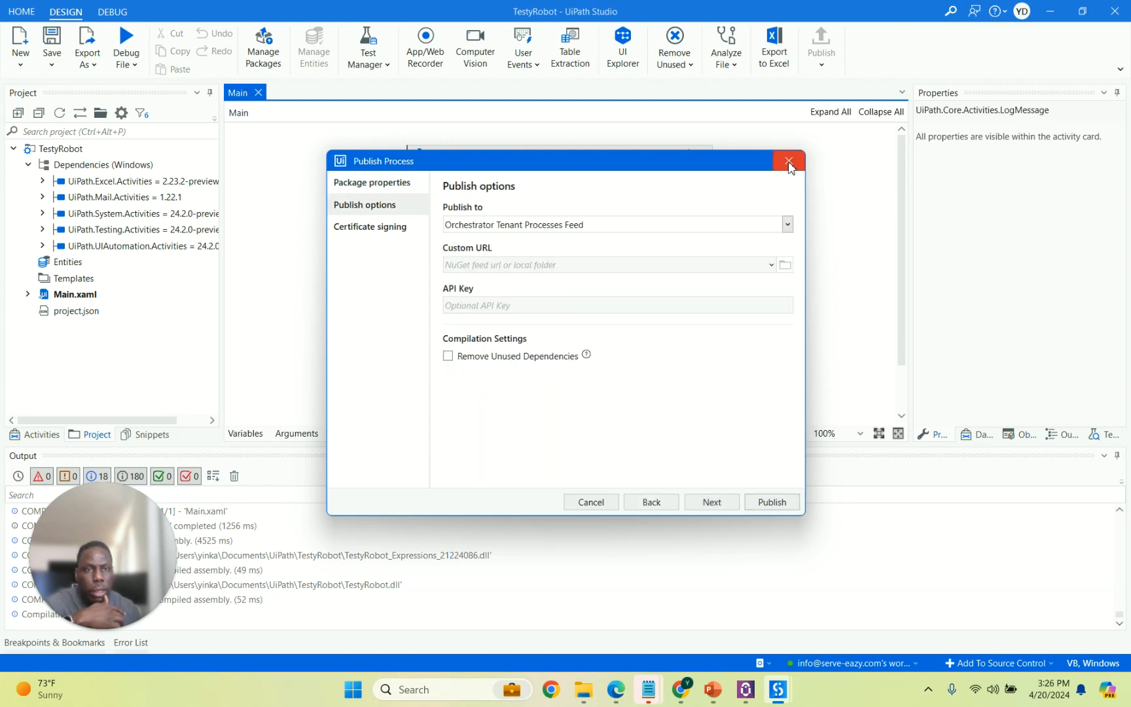
pyautogui.click(789, 161)
pyautogui.click(1049, 11)
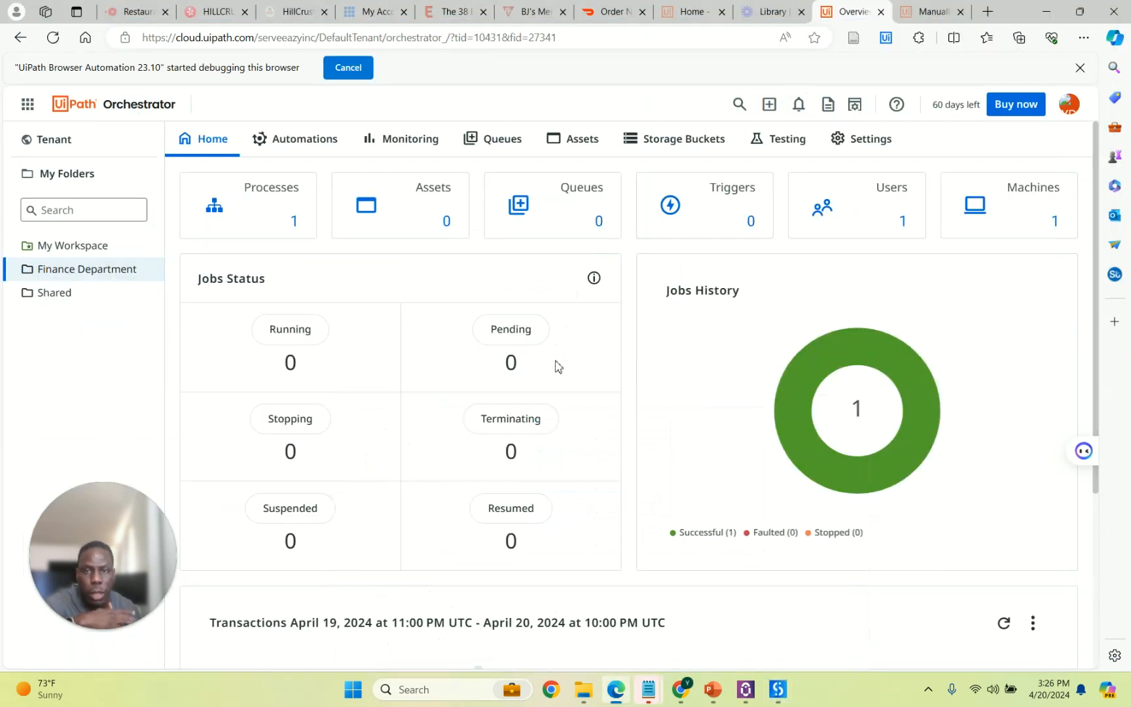